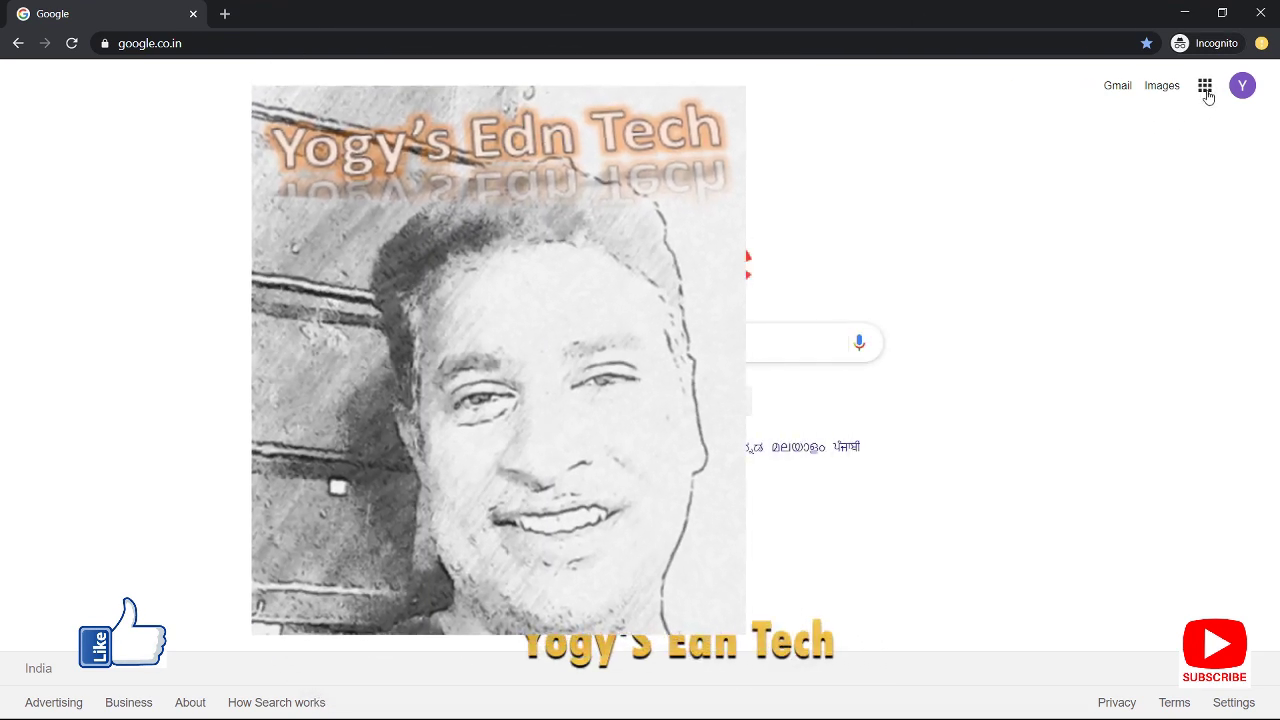
# Step: From the Google apps panel, go to Drive and choose New > More > Google Forms
pyautogui.click(1206, 90)
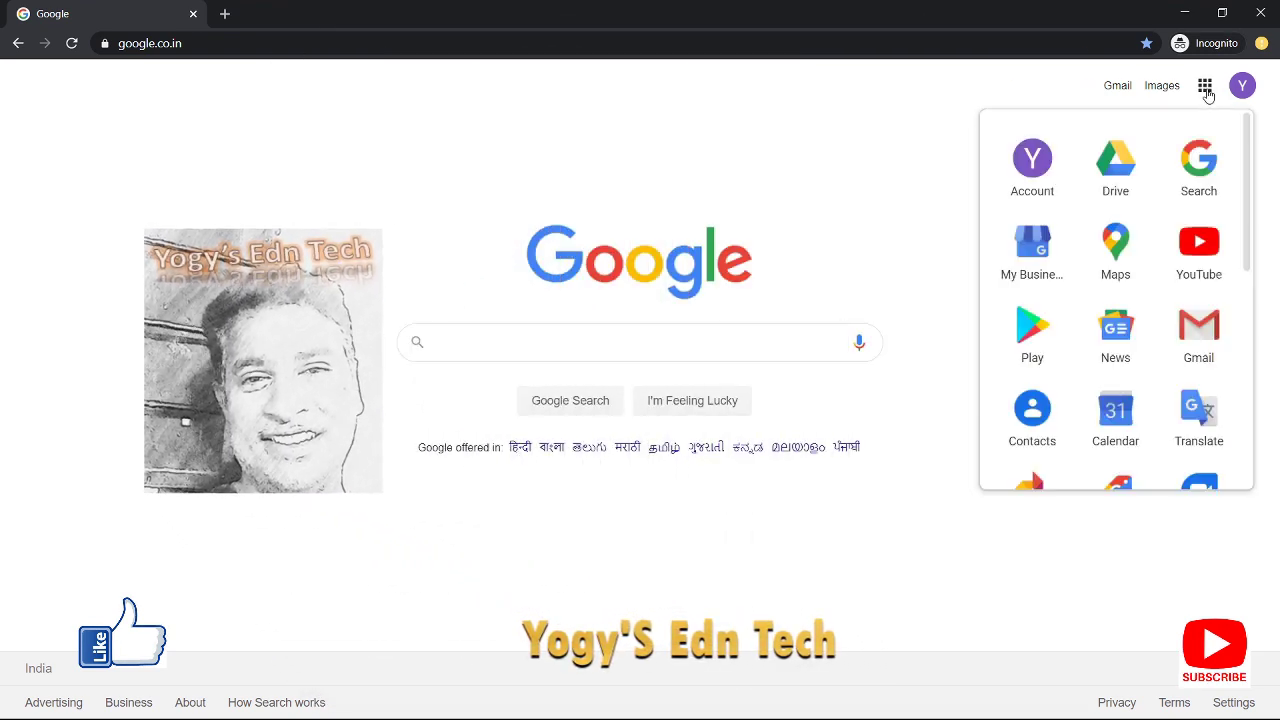
pyautogui.click(1113, 181)
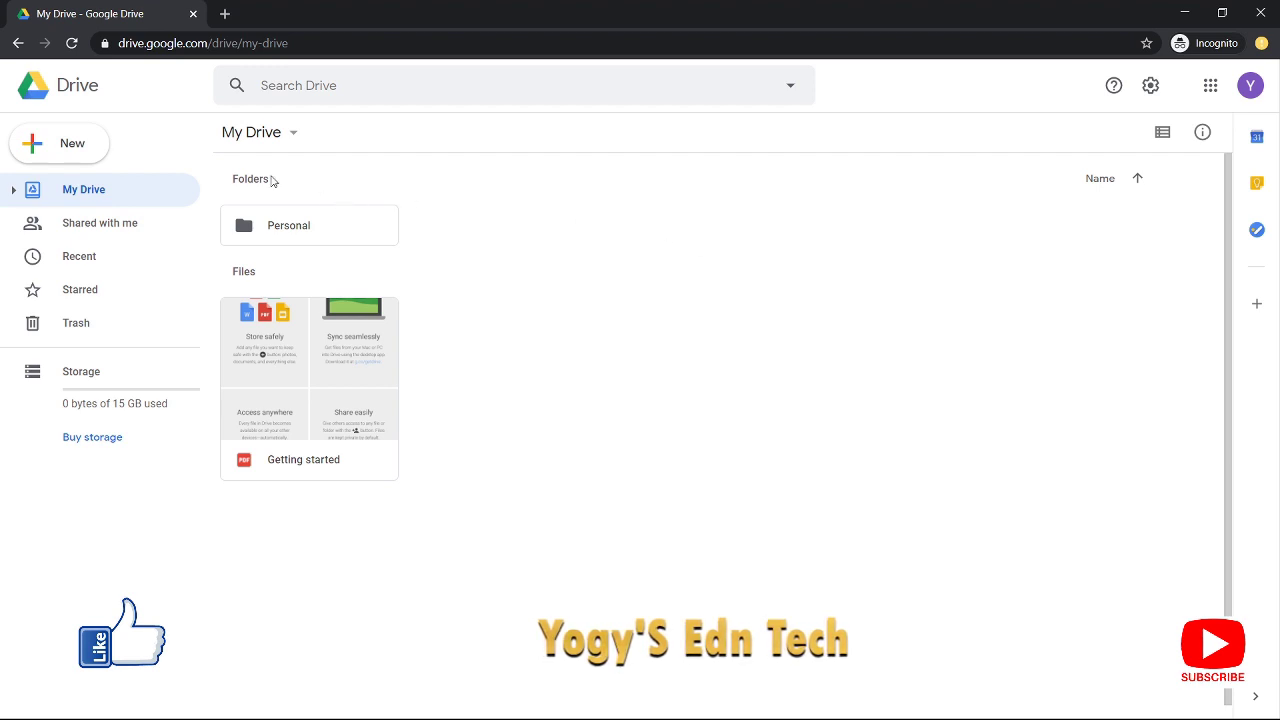
pyautogui.click(67, 152)
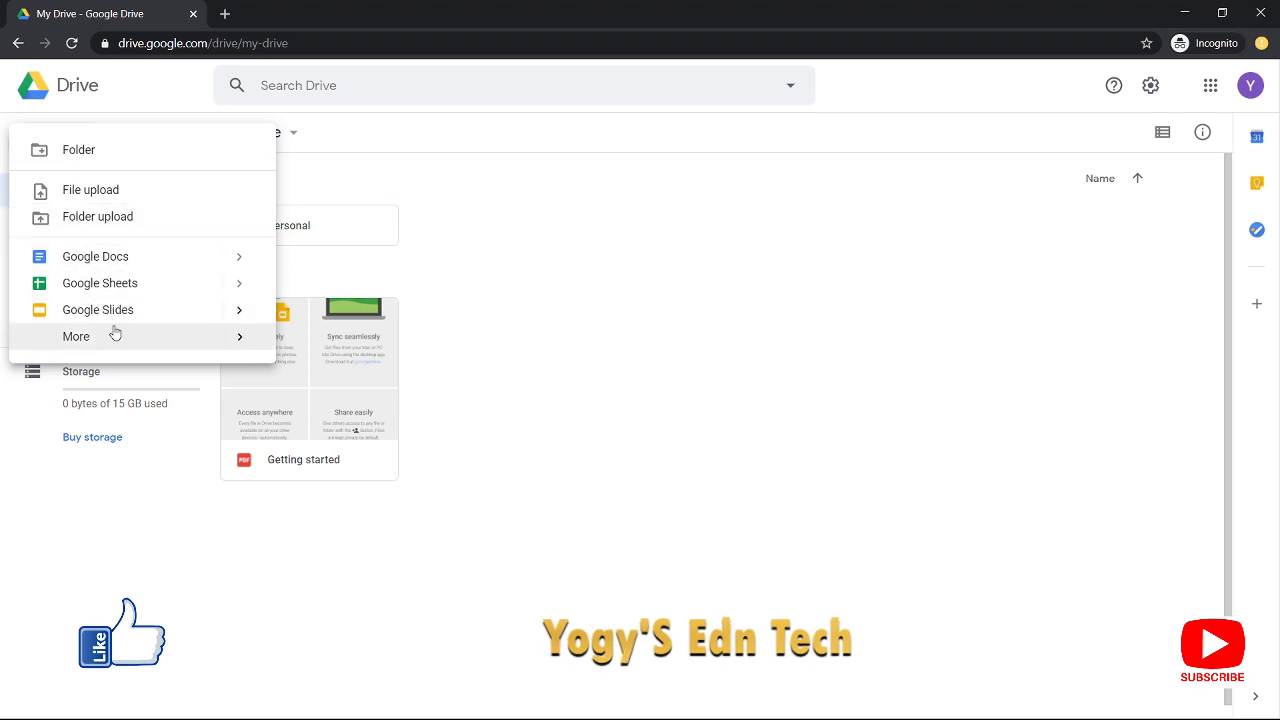
pyautogui.moveTo(123, 332)
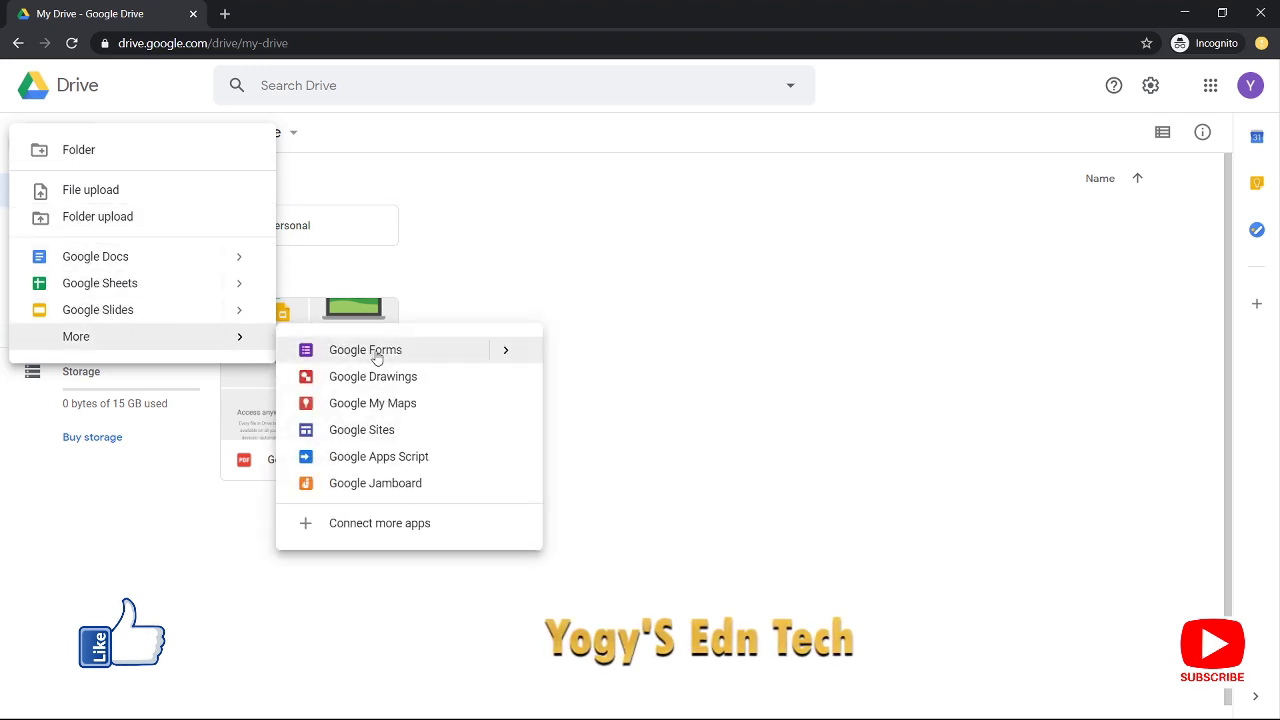
pyautogui.moveTo(495, 356)
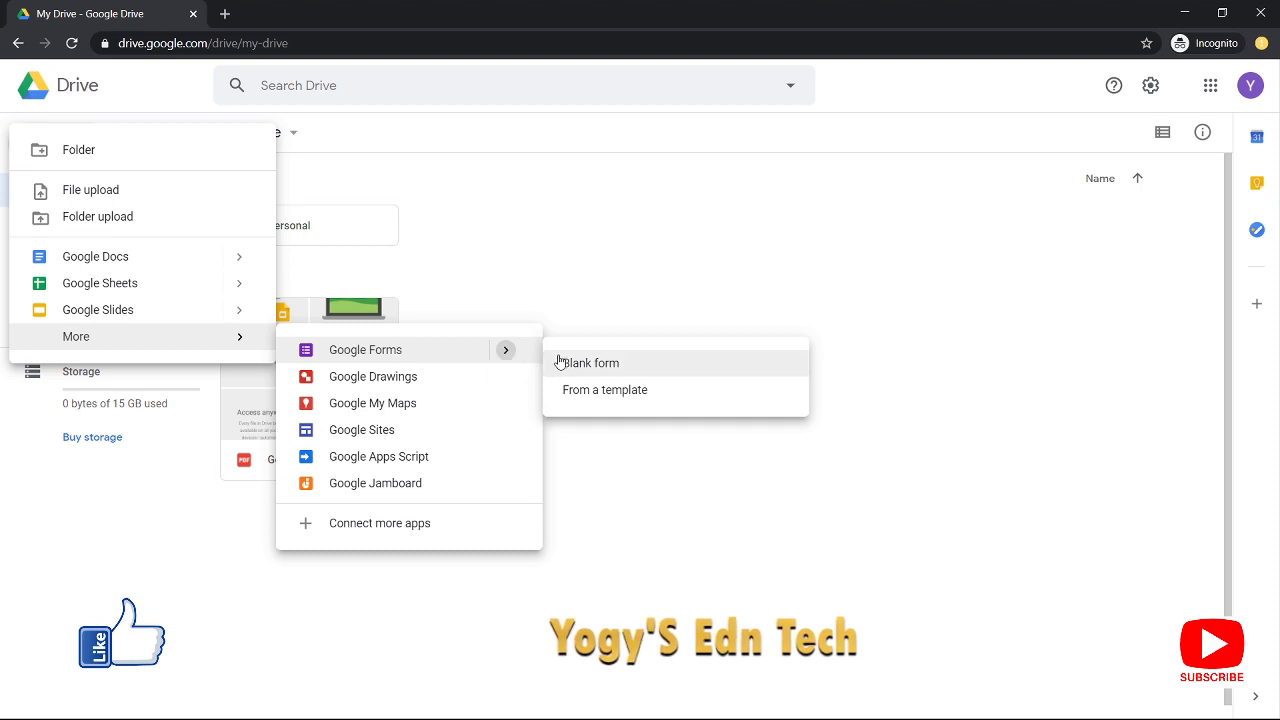
# Step: Create a blank form and name both its title and document 'Sample Quiz'
pyautogui.click(665, 365)
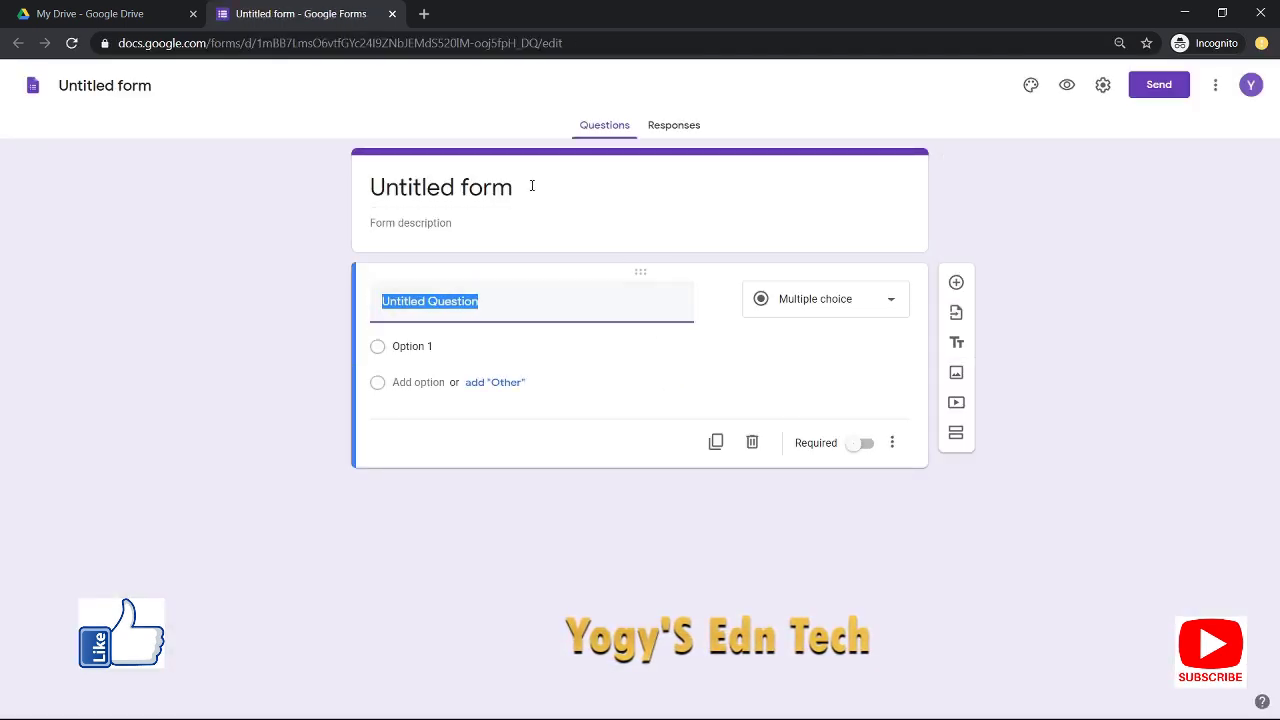
pyautogui.click(532, 185)
pyautogui.write('S')
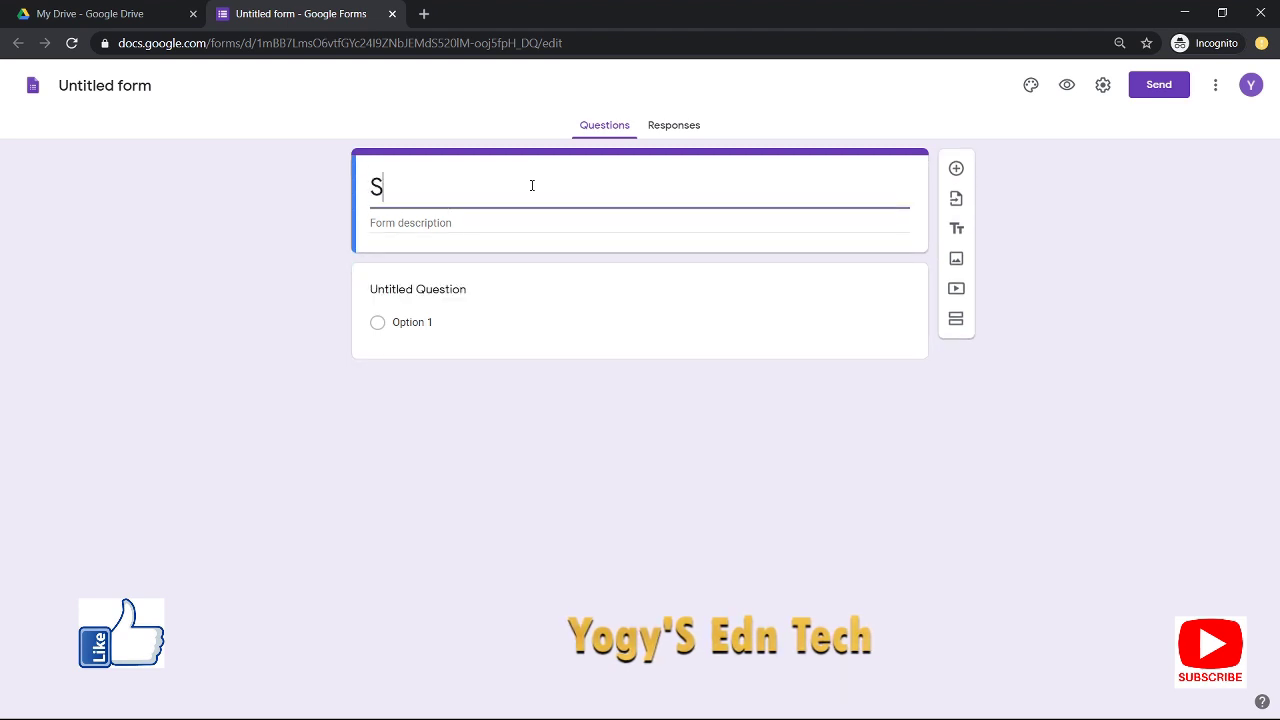
pyautogui.write('ample Quiz')
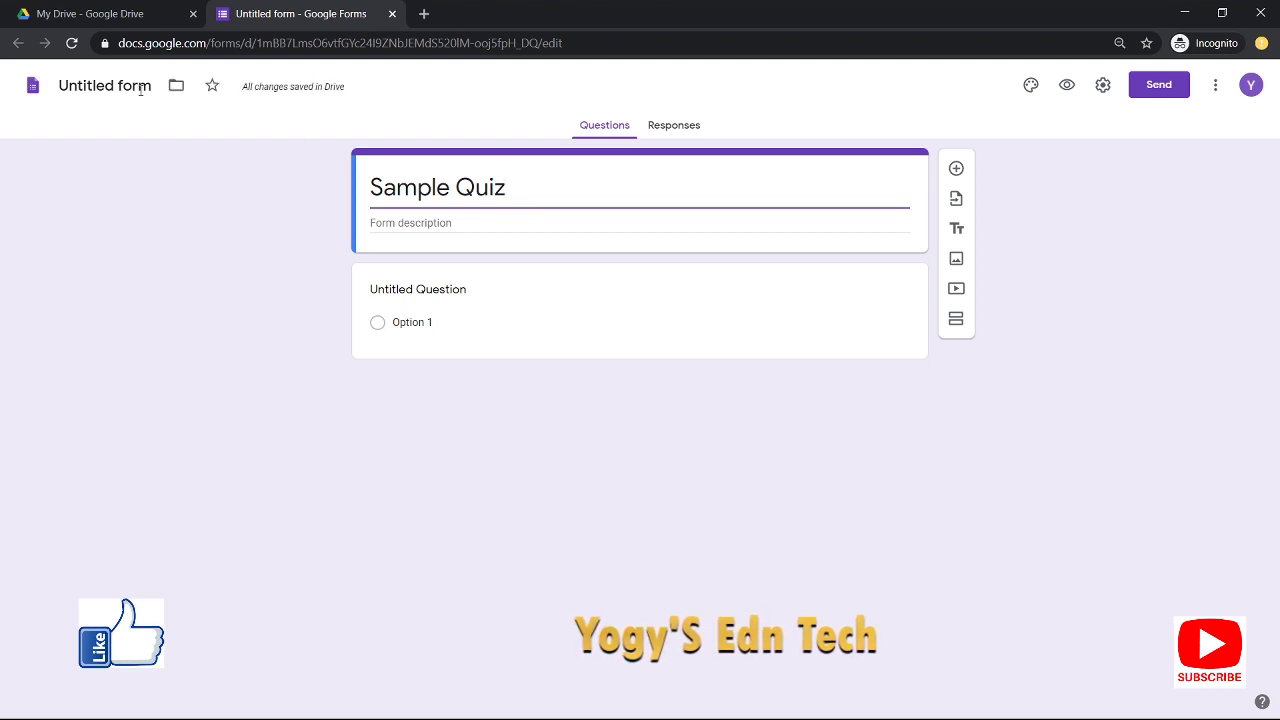
pyautogui.click(100, 86)
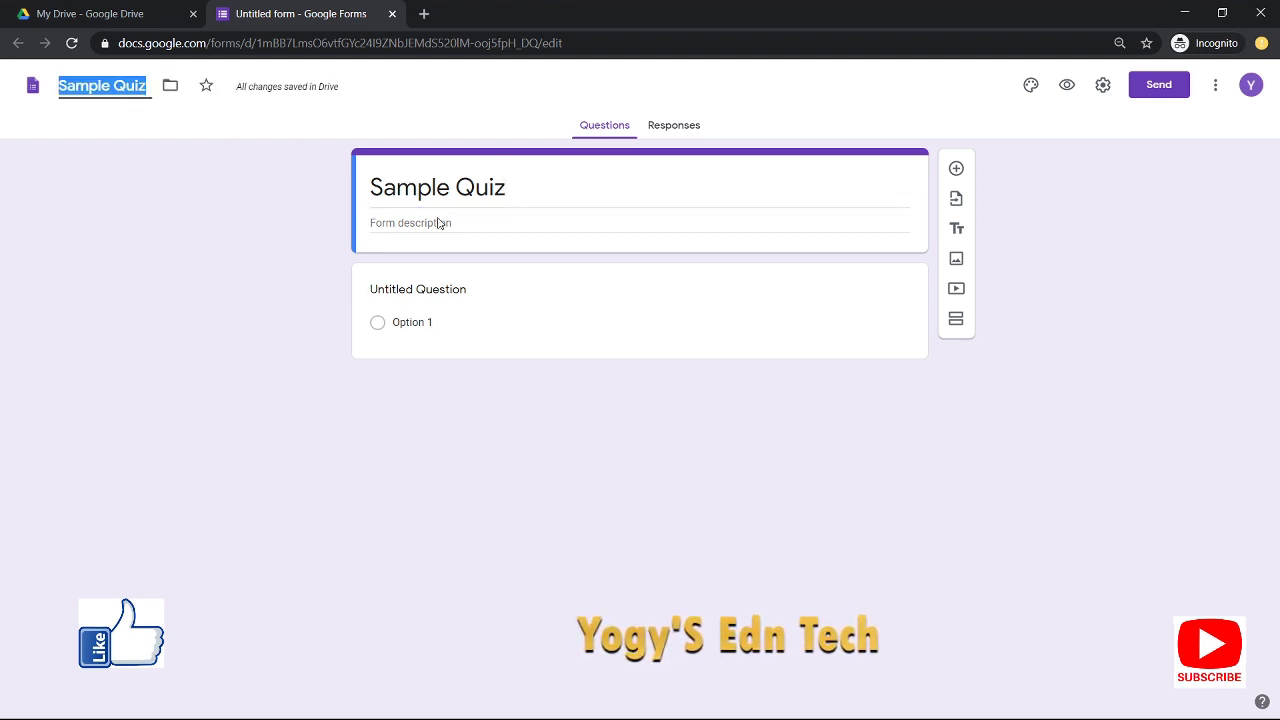
pyautogui.click(544, 223)
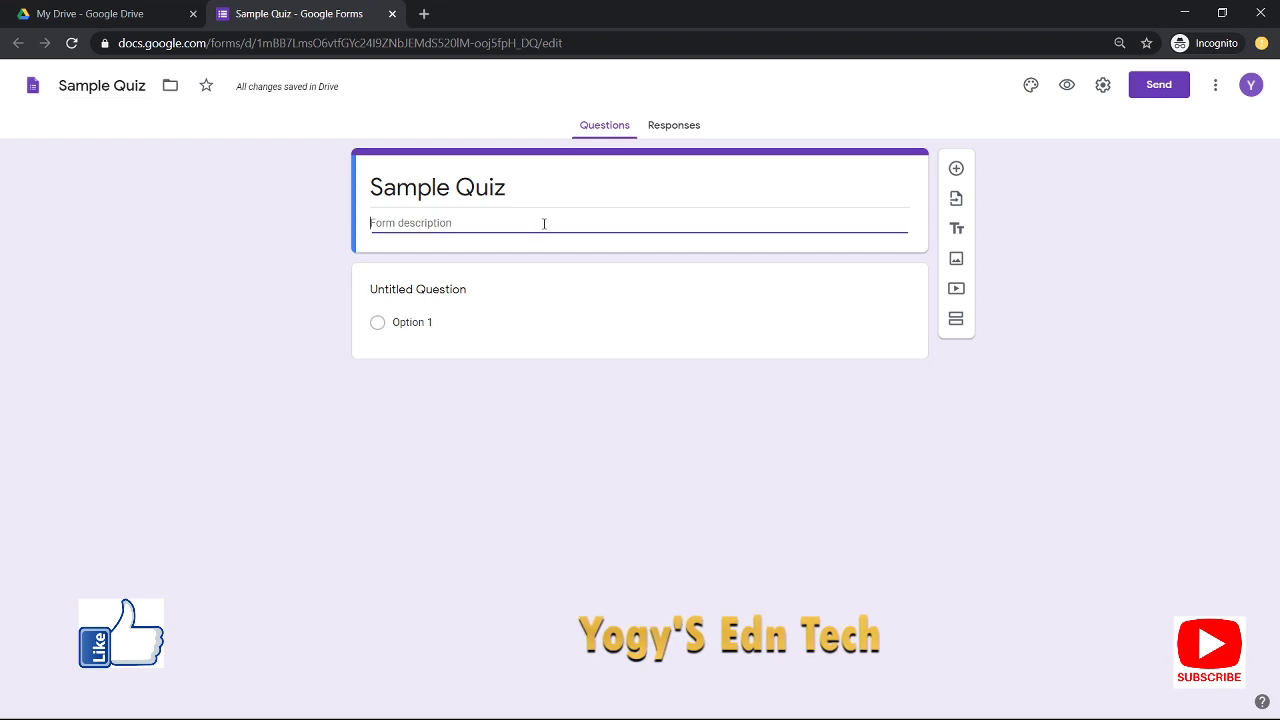
# Step: Turn on Make this a quiz with grades released immediately after each submission, and save
pyautogui.click(1104, 89)
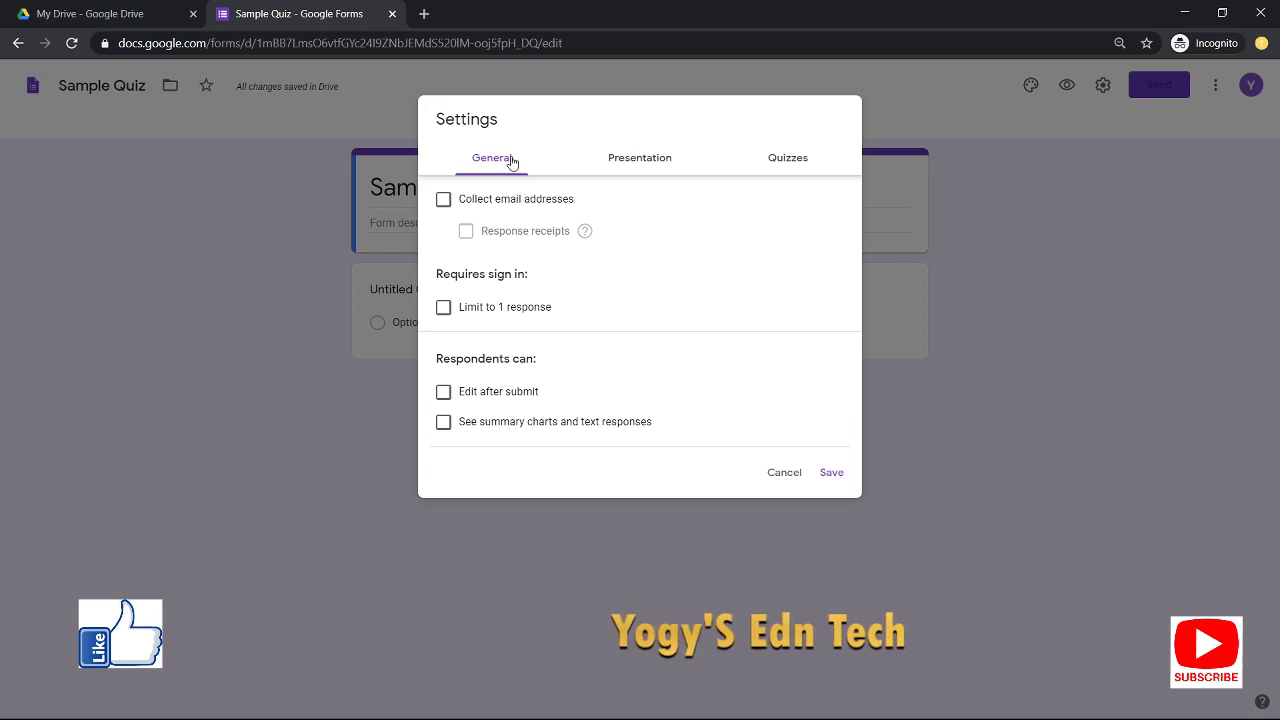
pyautogui.click(500, 163)
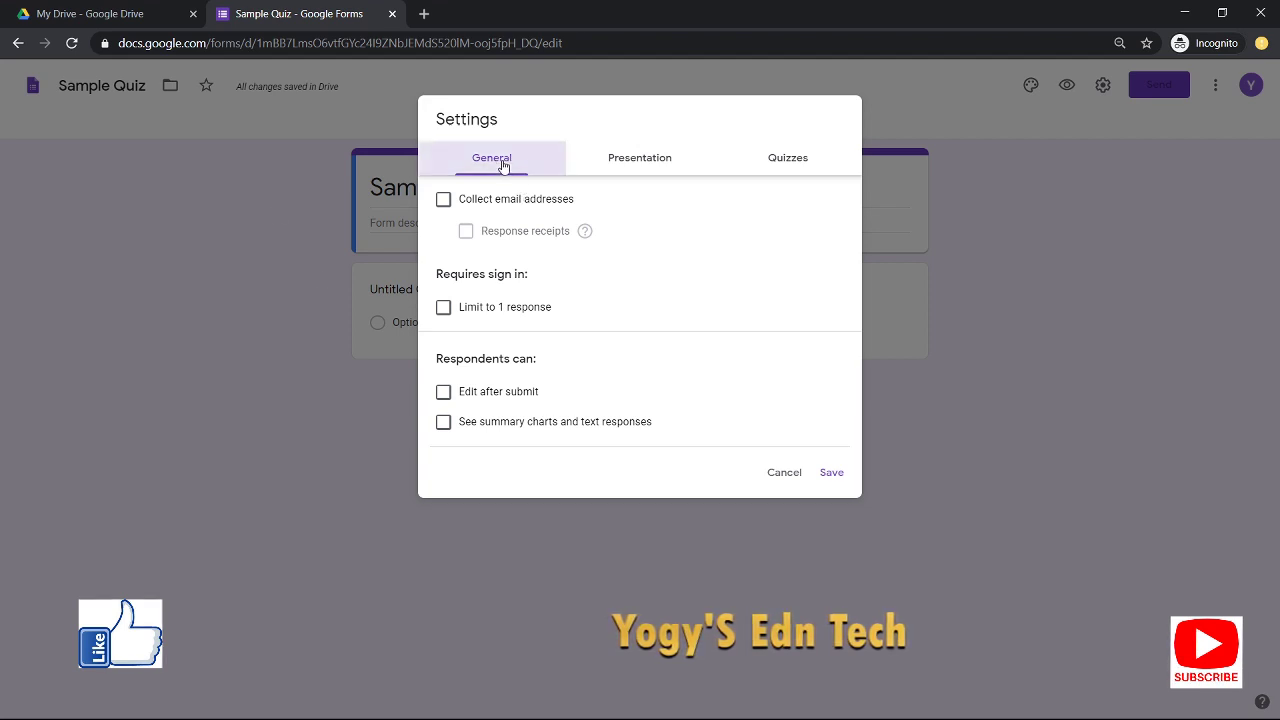
pyautogui.click(637, 163)
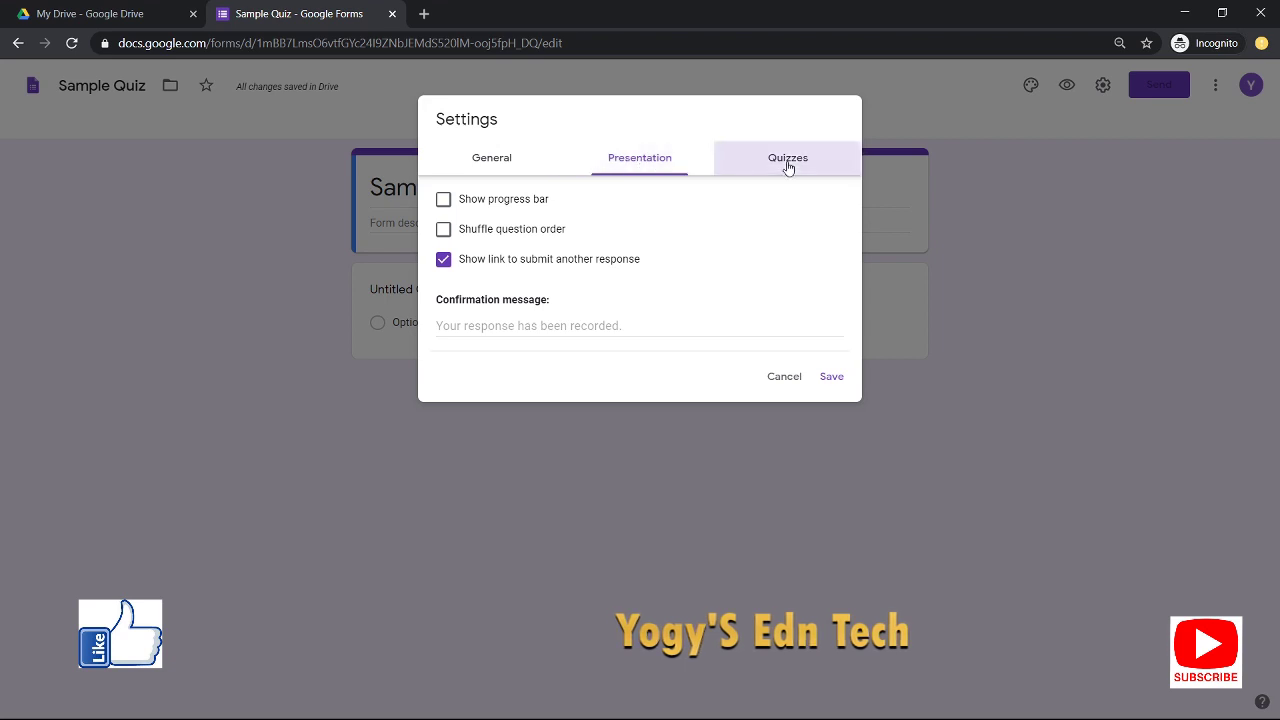
pyautogui.click(787, 165)
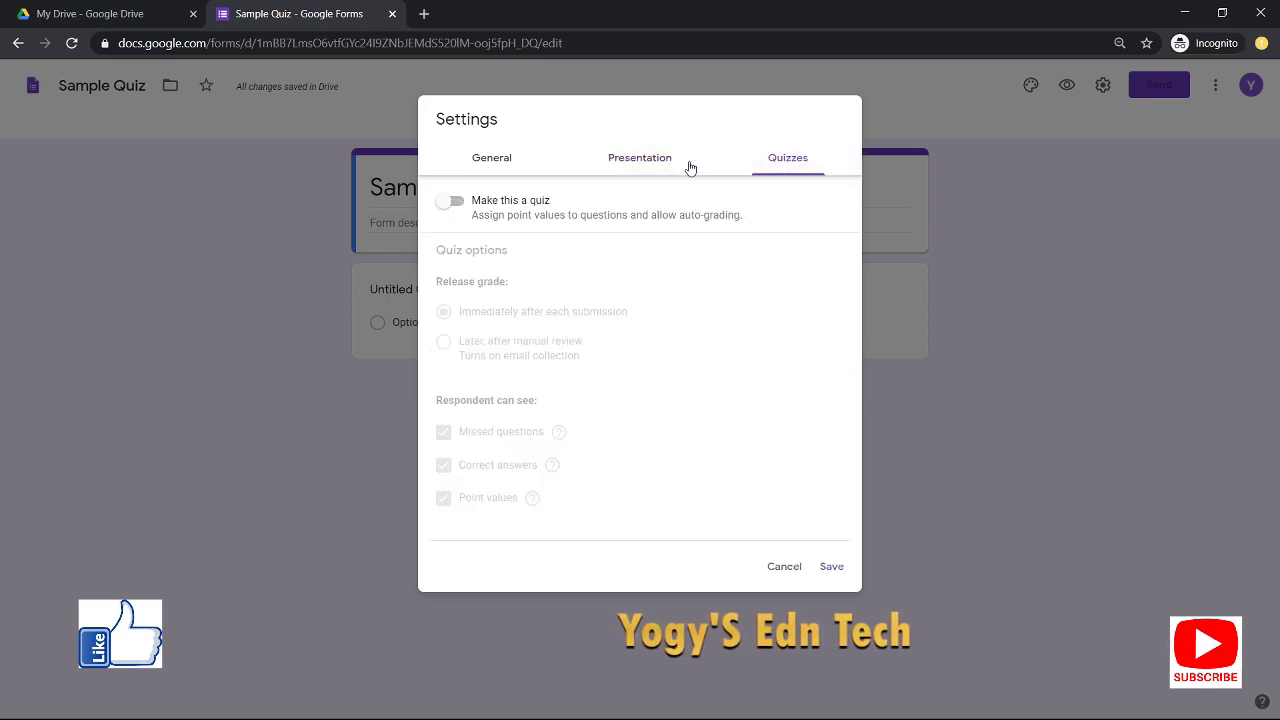
pyautogui.click(458, 203)
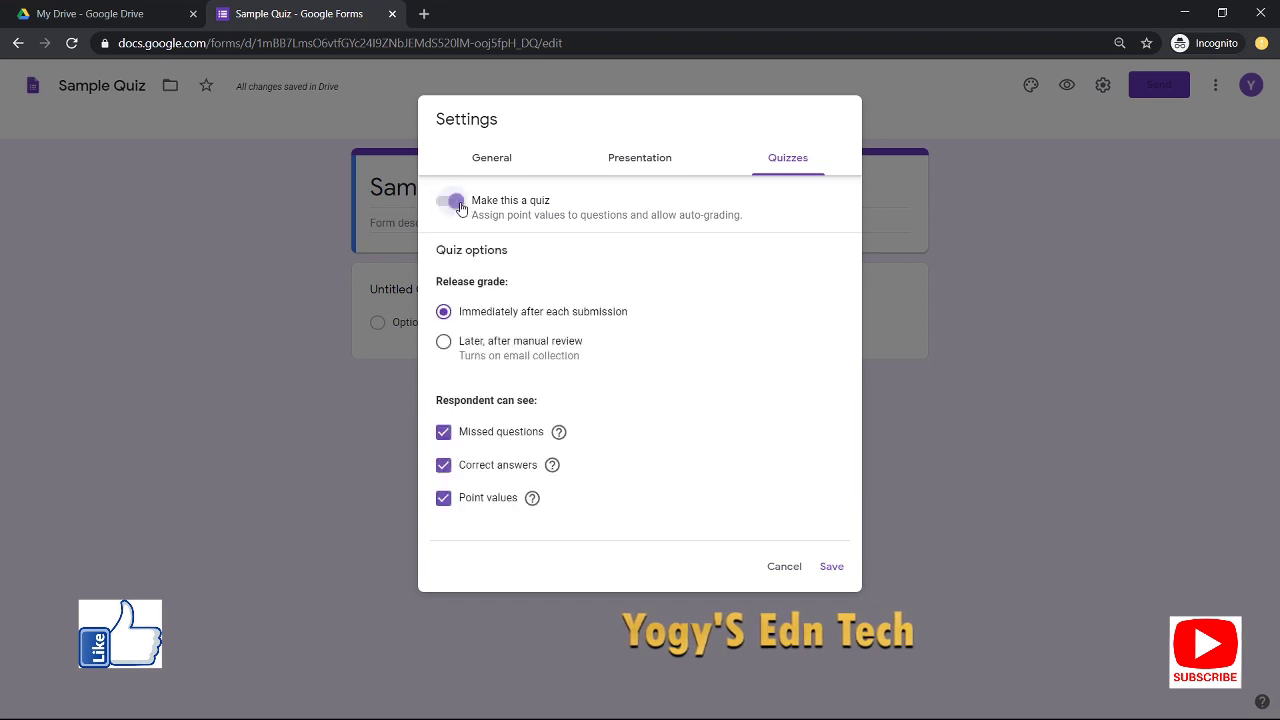
pyautogui.click(446, 343)
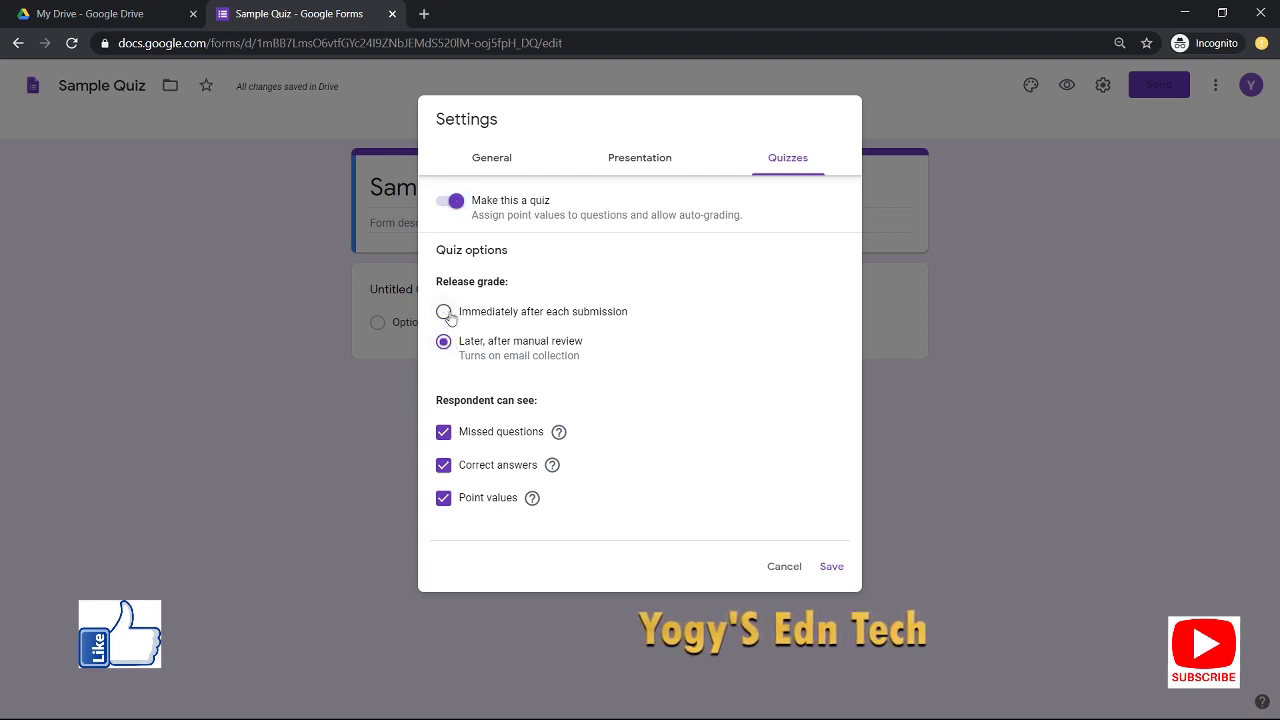
pyautogui.click(446, 313)
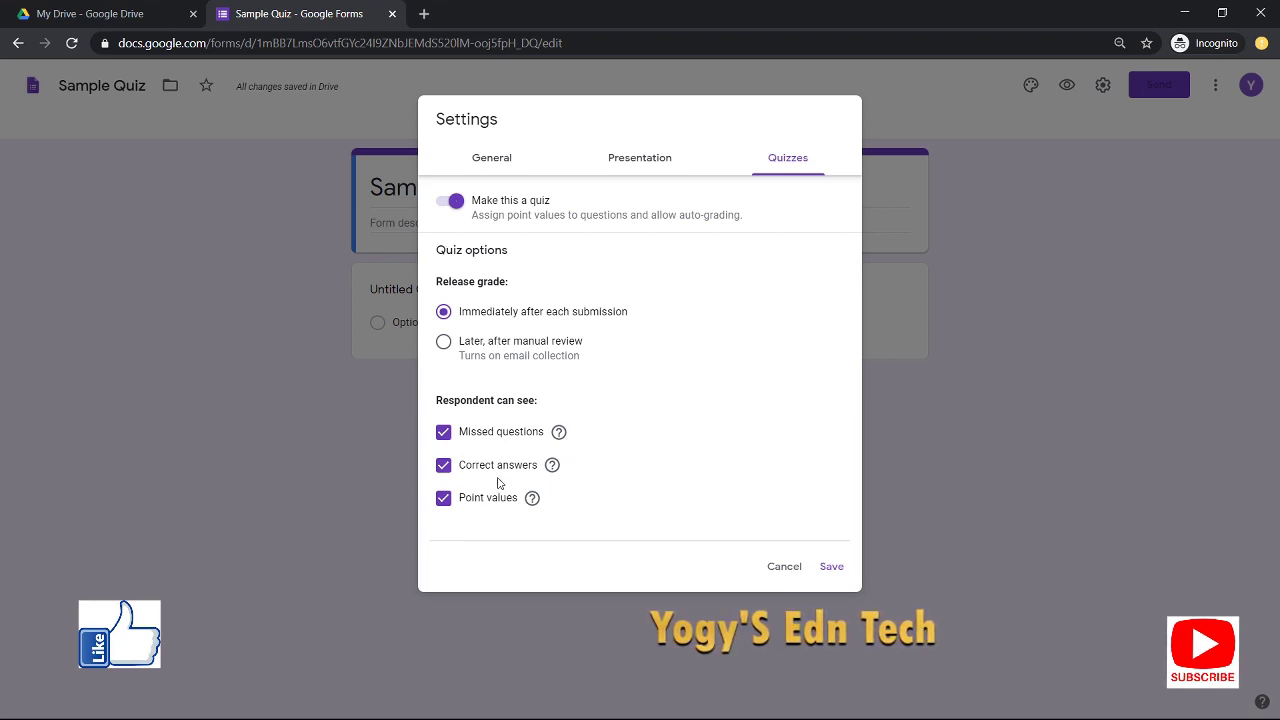
pyautogui.click(831, 567)
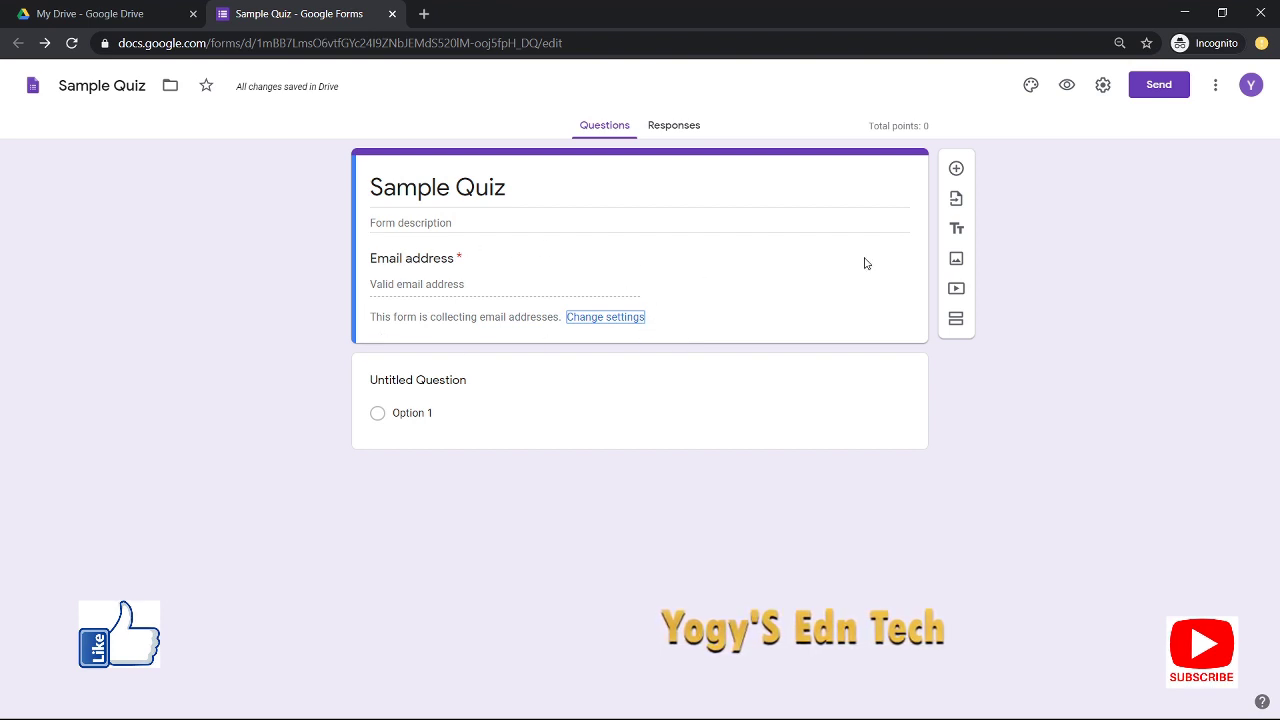
# Step: Turn off Collect email addresses in settings and save
pyautogui.click(1104, 86)
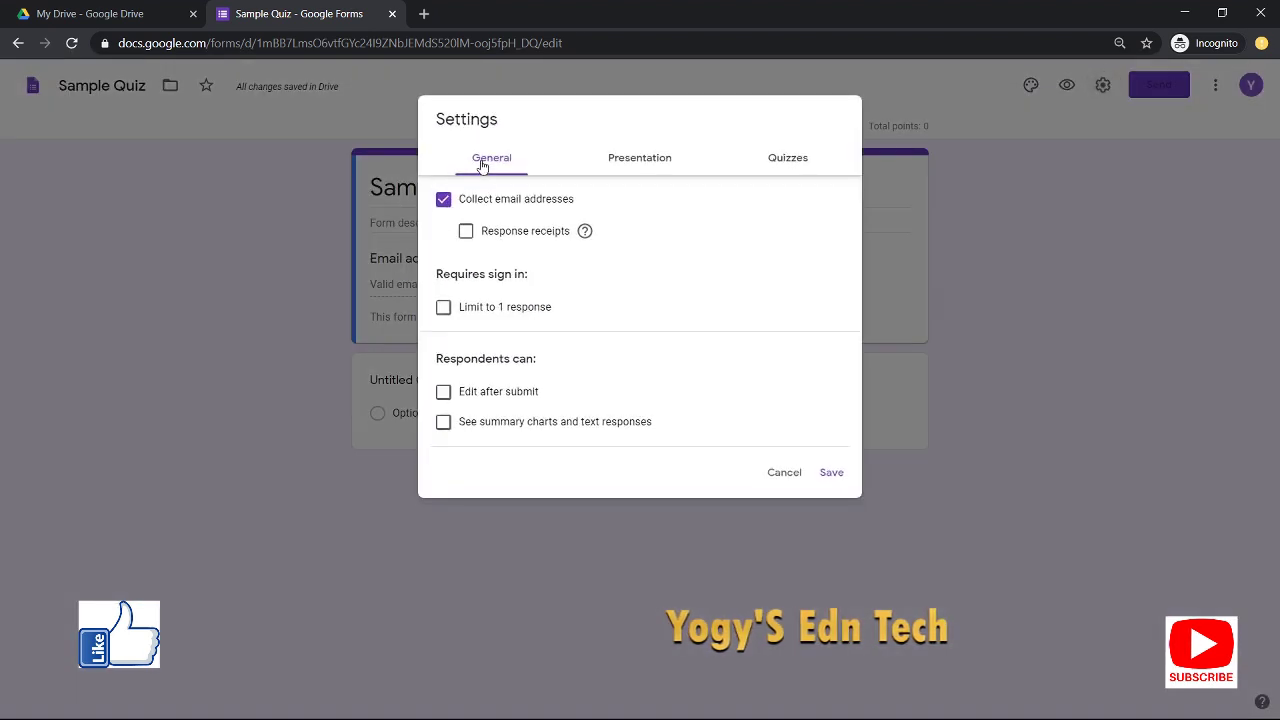
pyautogui.click(443, 200)
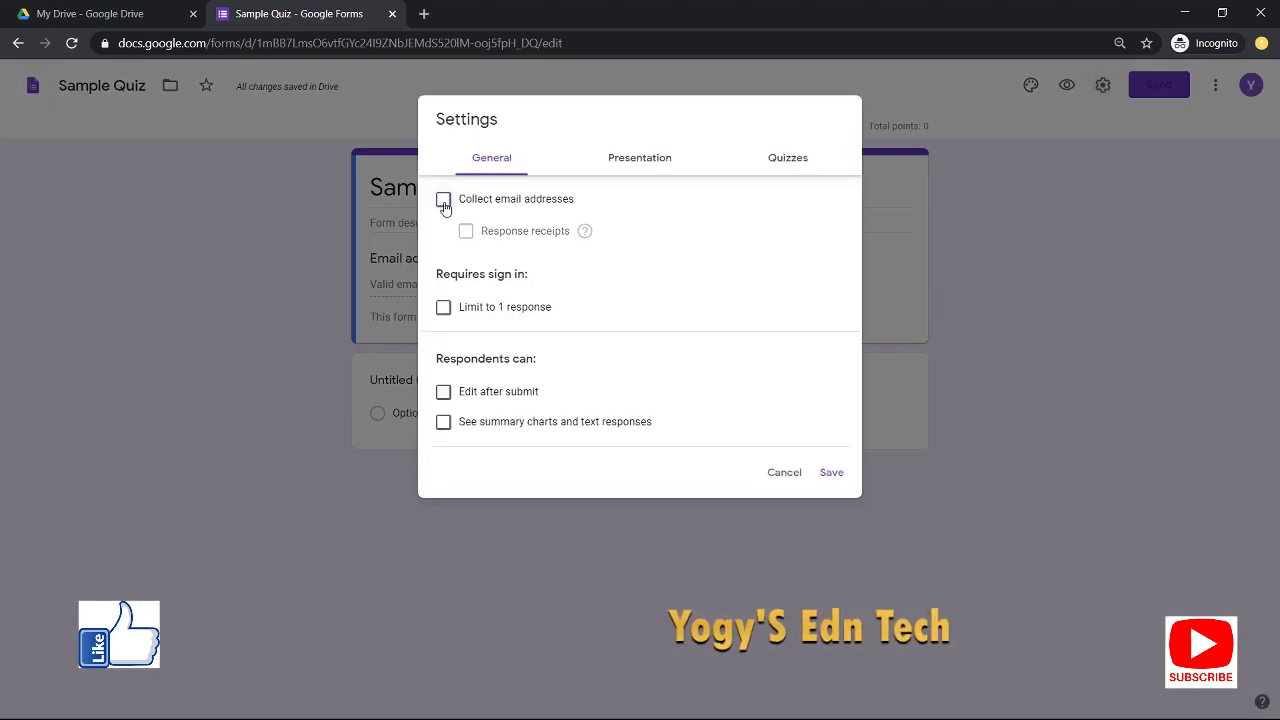
pyautogui.click(828, 475)
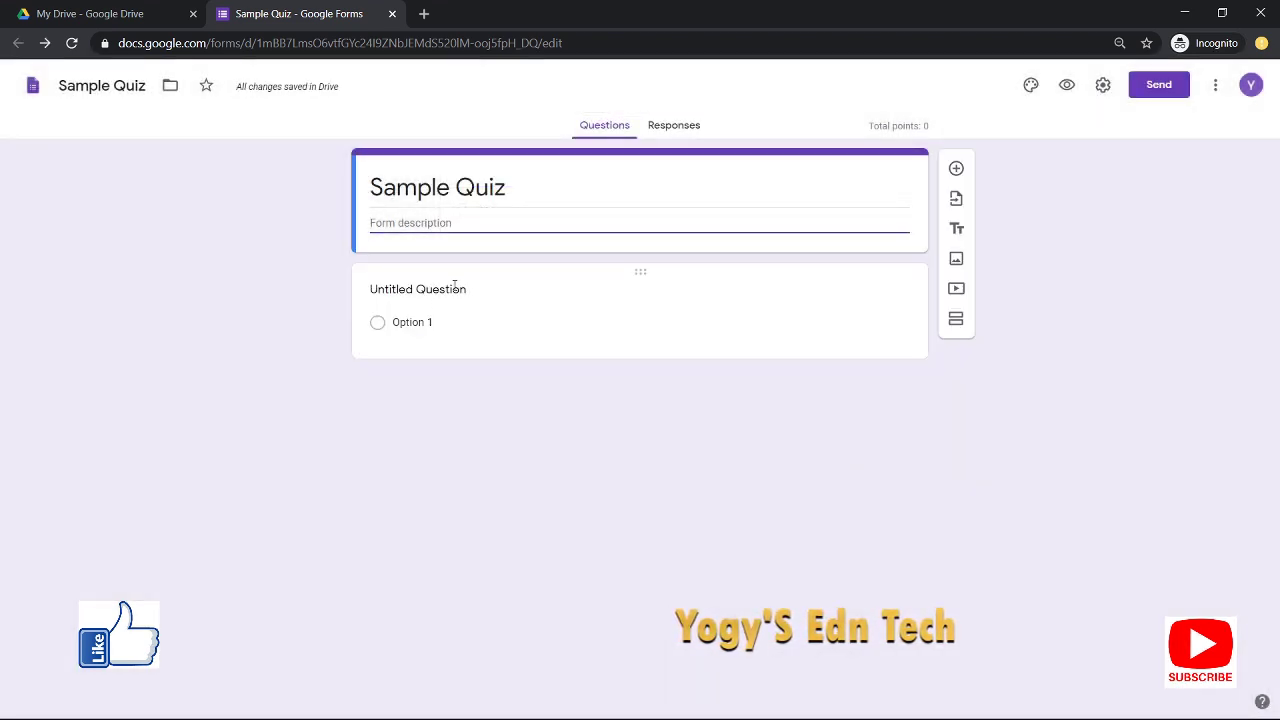
# Step: Make the first question a required 'Roll No' short answer with validation removed
pyautogui.click(458, 290)
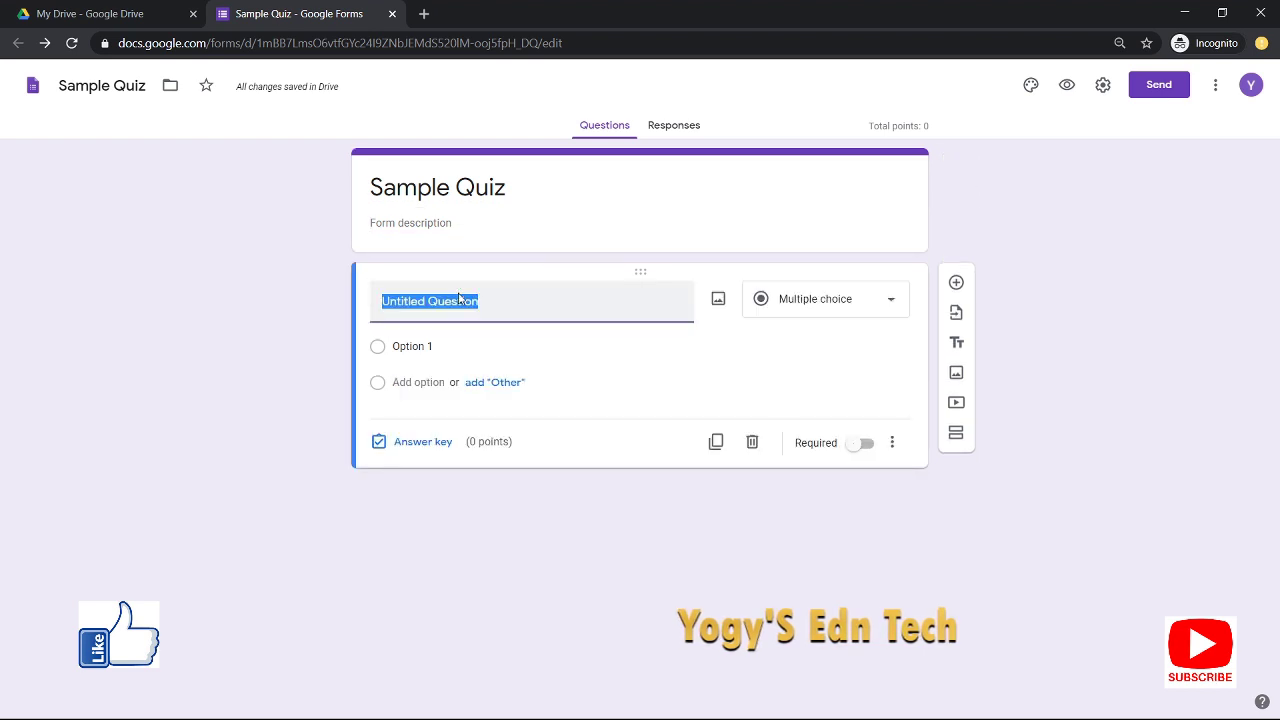
pyautogui.write('Roll No')
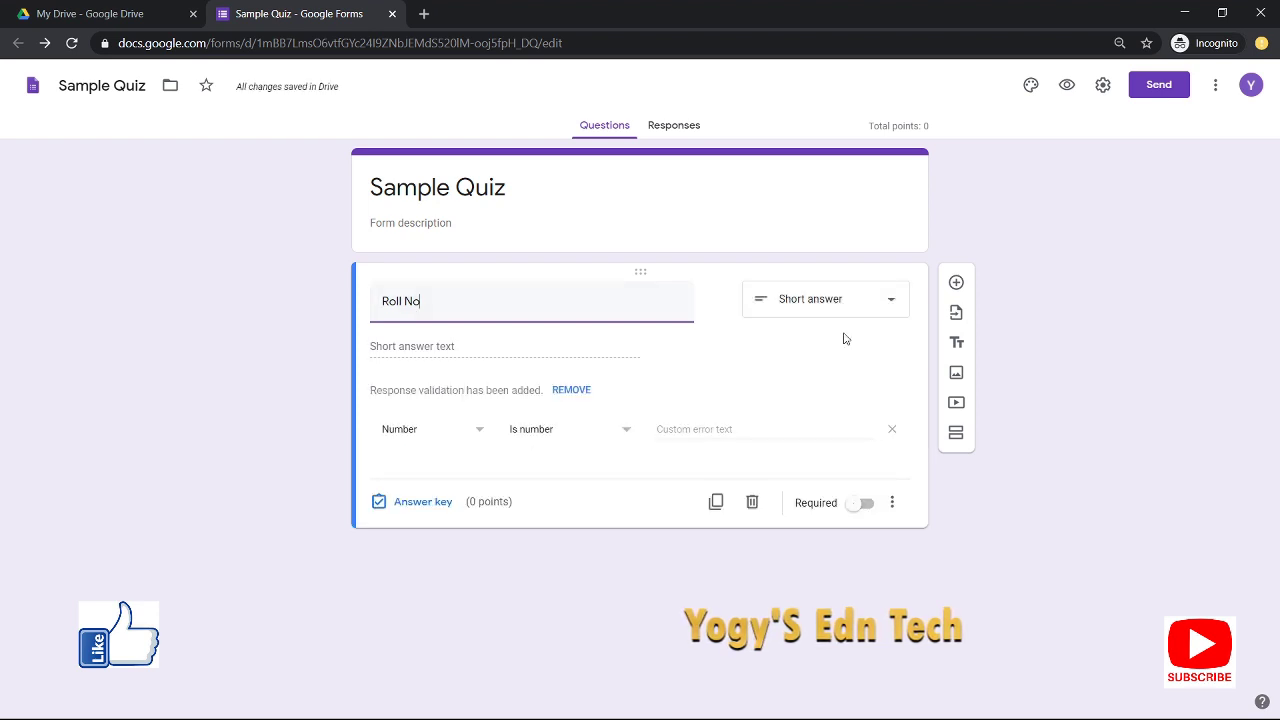
pyautogui.click(893, 303)
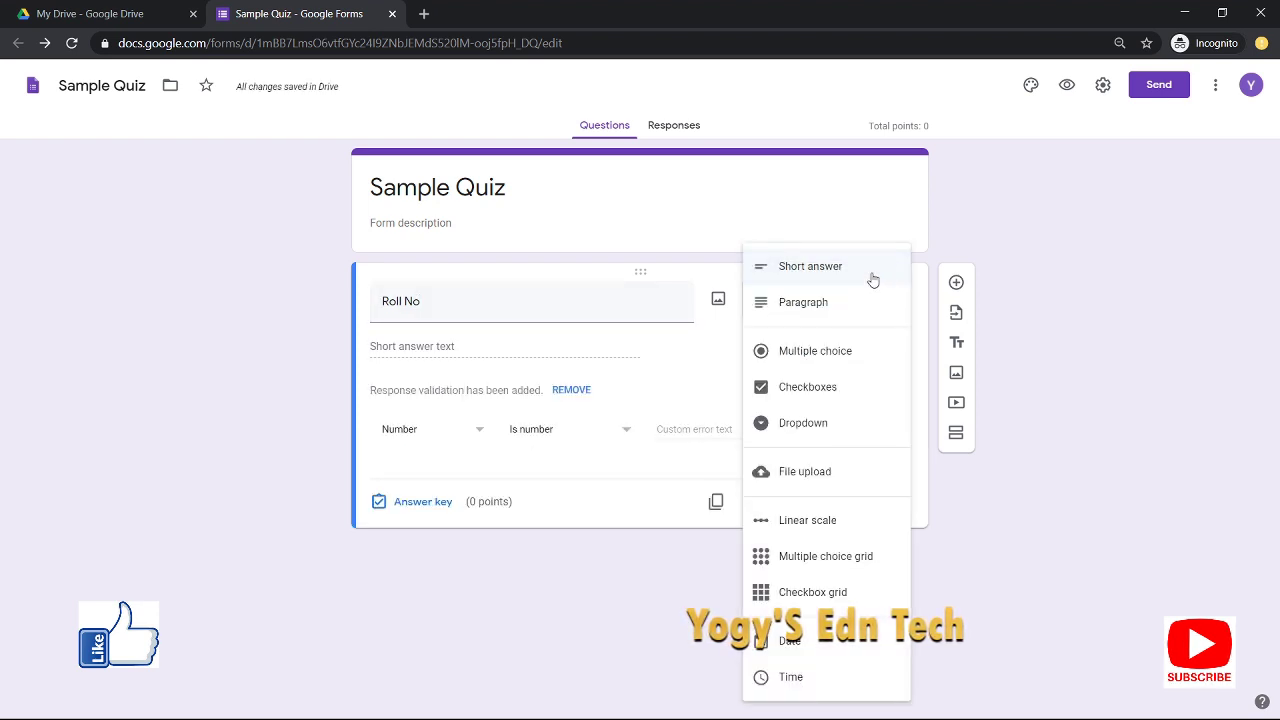
pyautogui.click(872, 277)
pyautogui.click(567, 392)
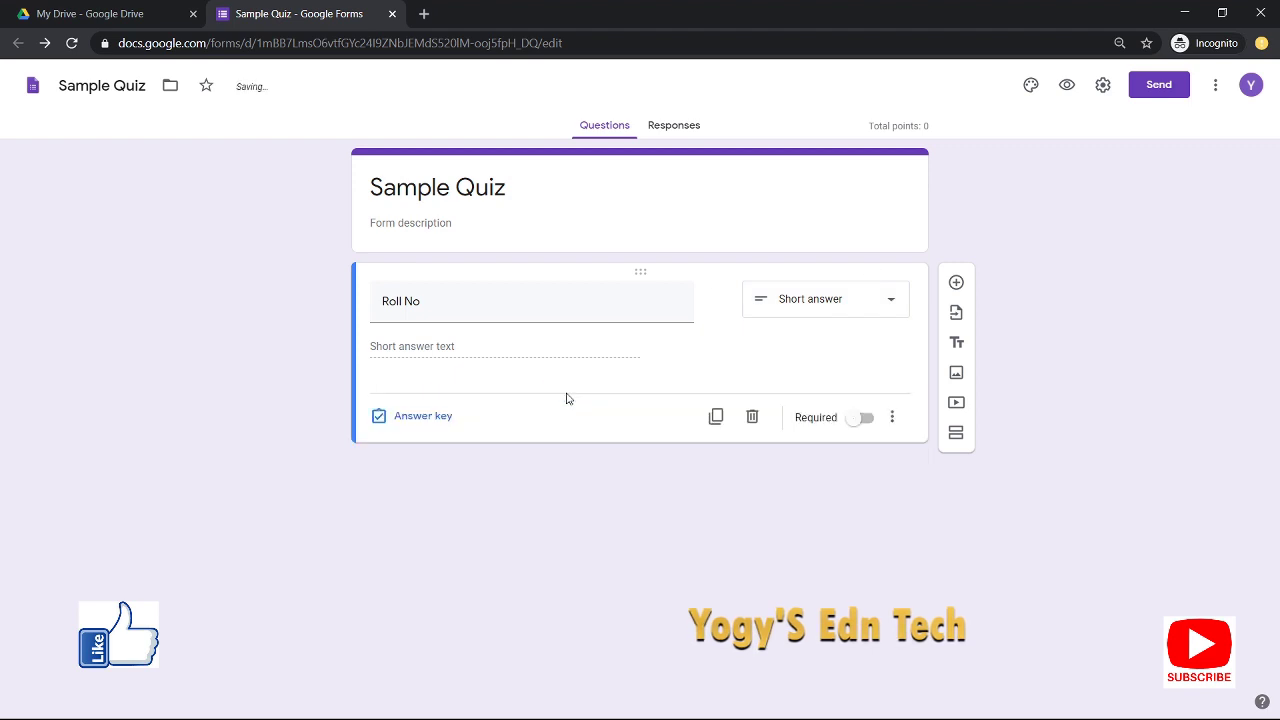
pyautogui.click(866, 418)
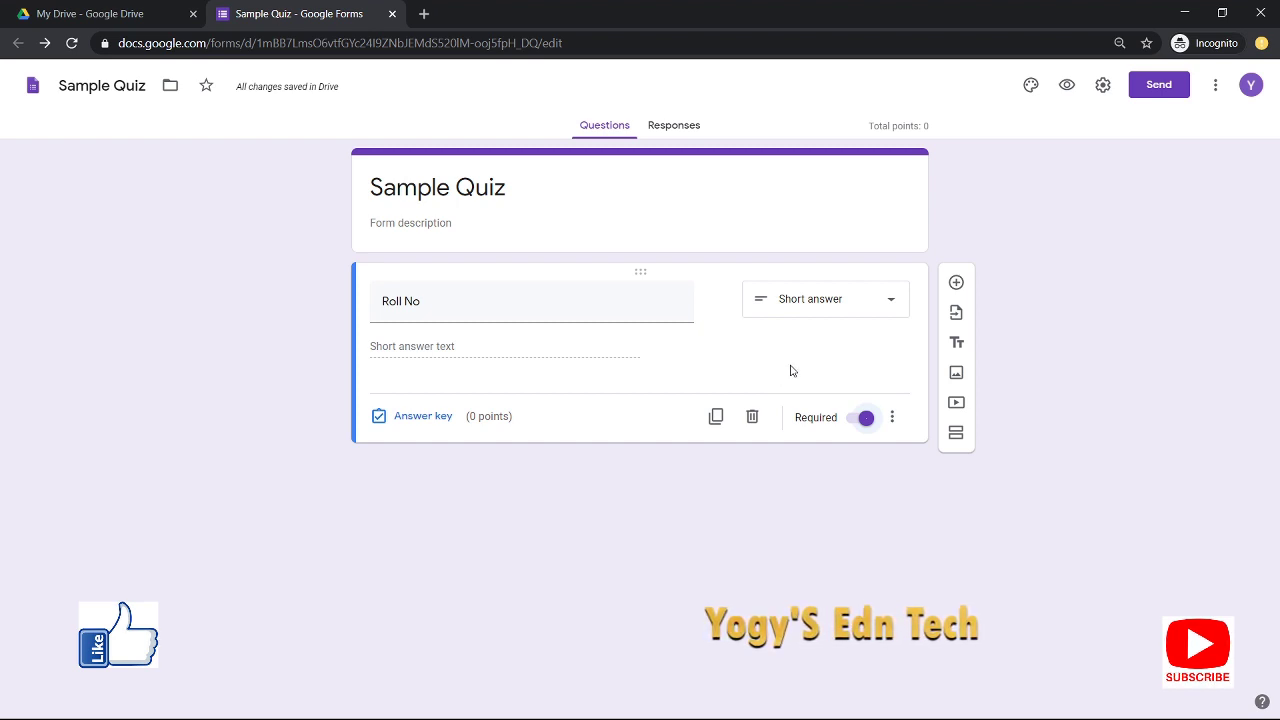
# Step: Add a multiple-choice question 'Which is the capital of India?'
pyautogui.click(956, 284)
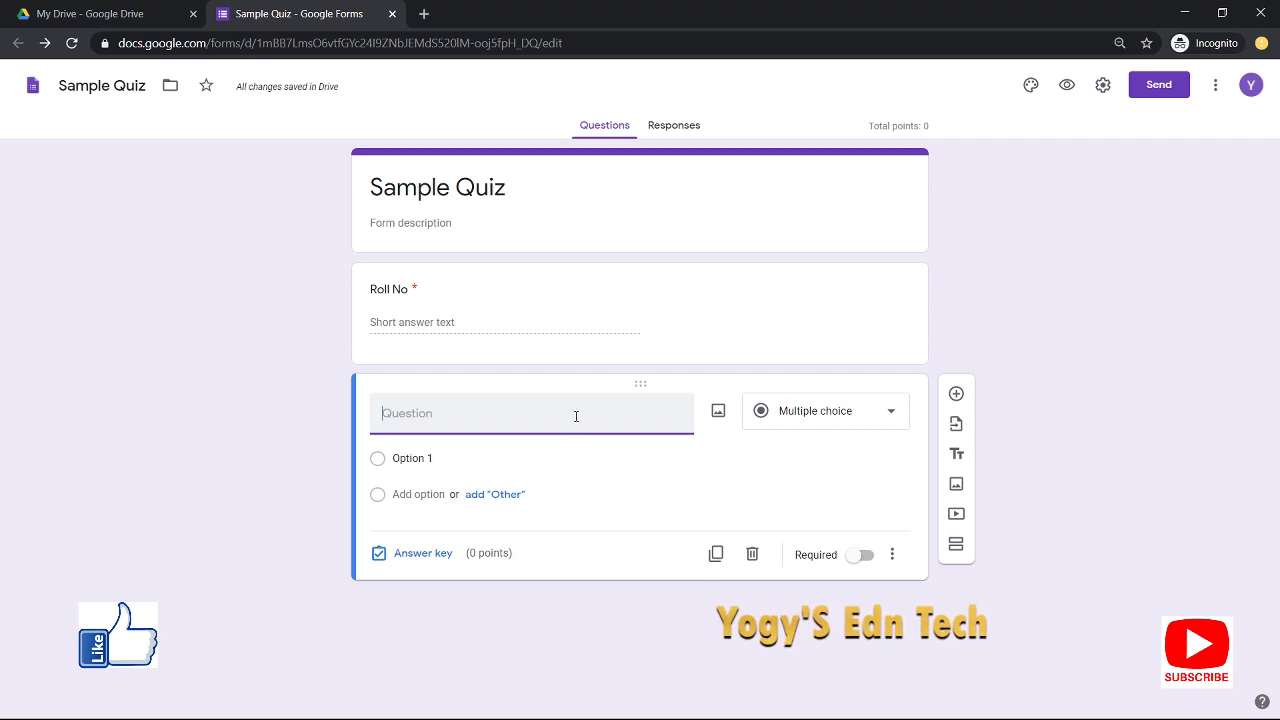
pyautogui.write('Which is the ca')
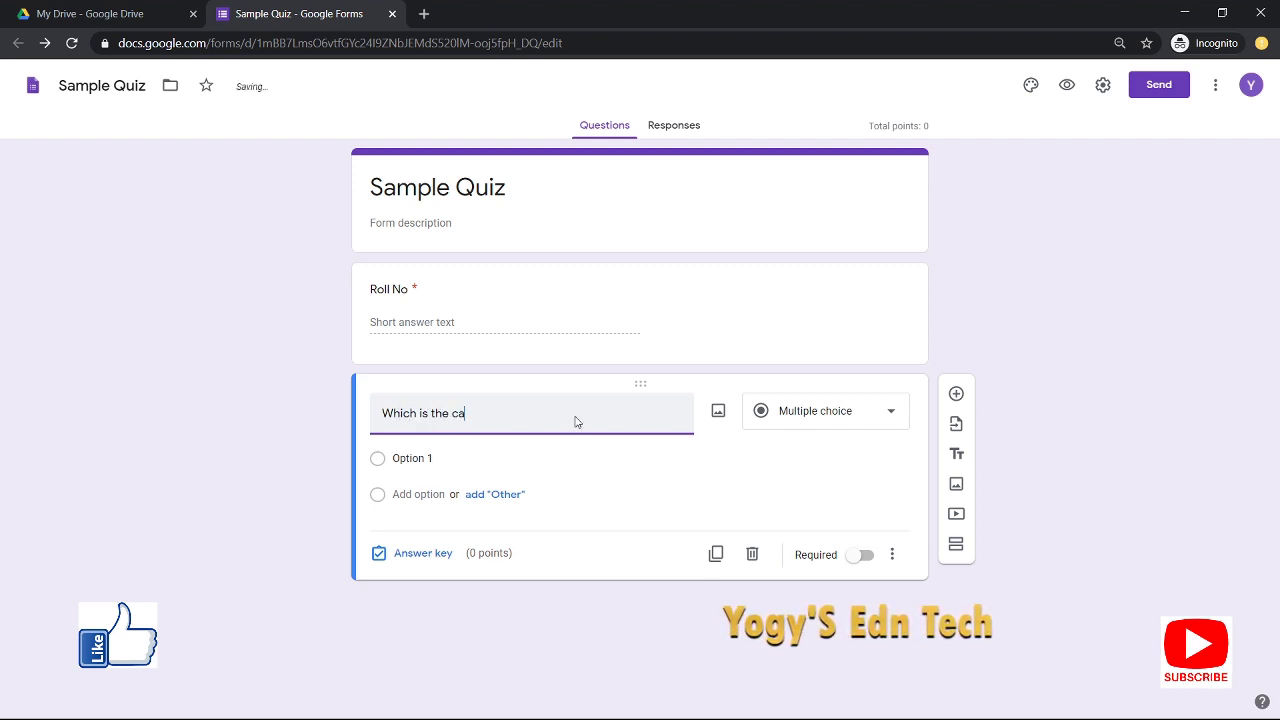
pyautogui.write('pital o')
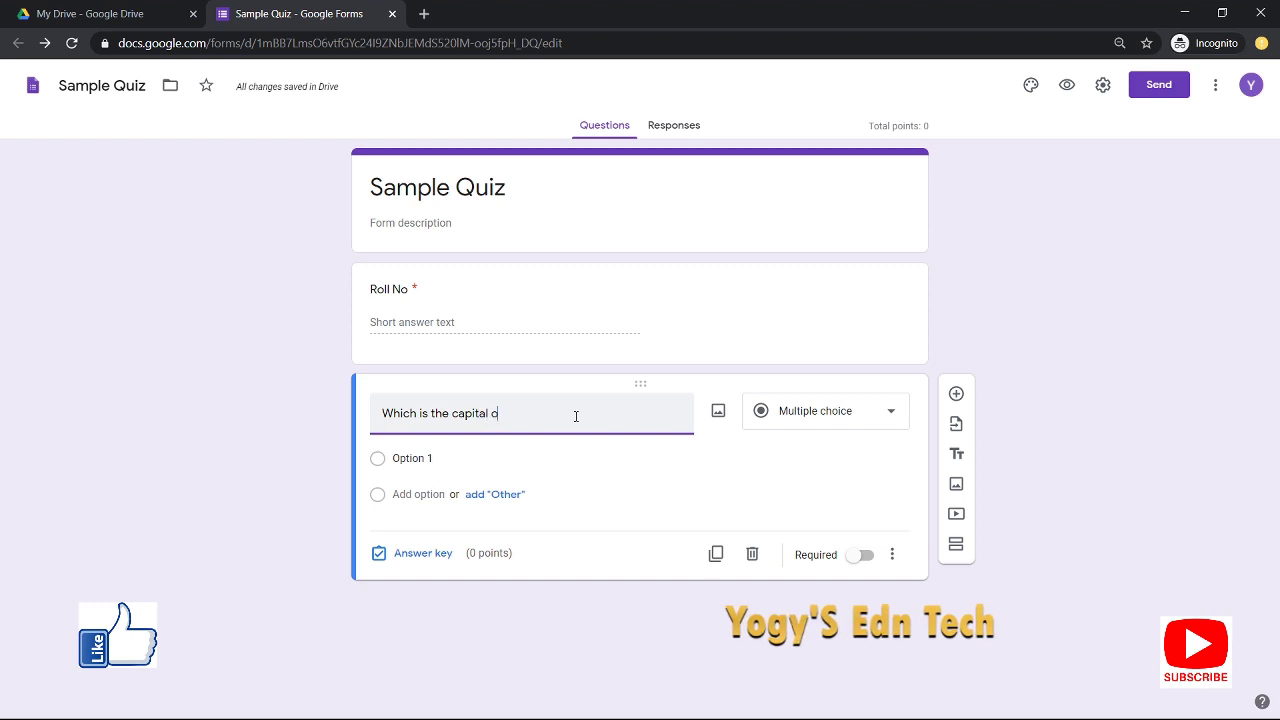
pyautogui.write('f India')
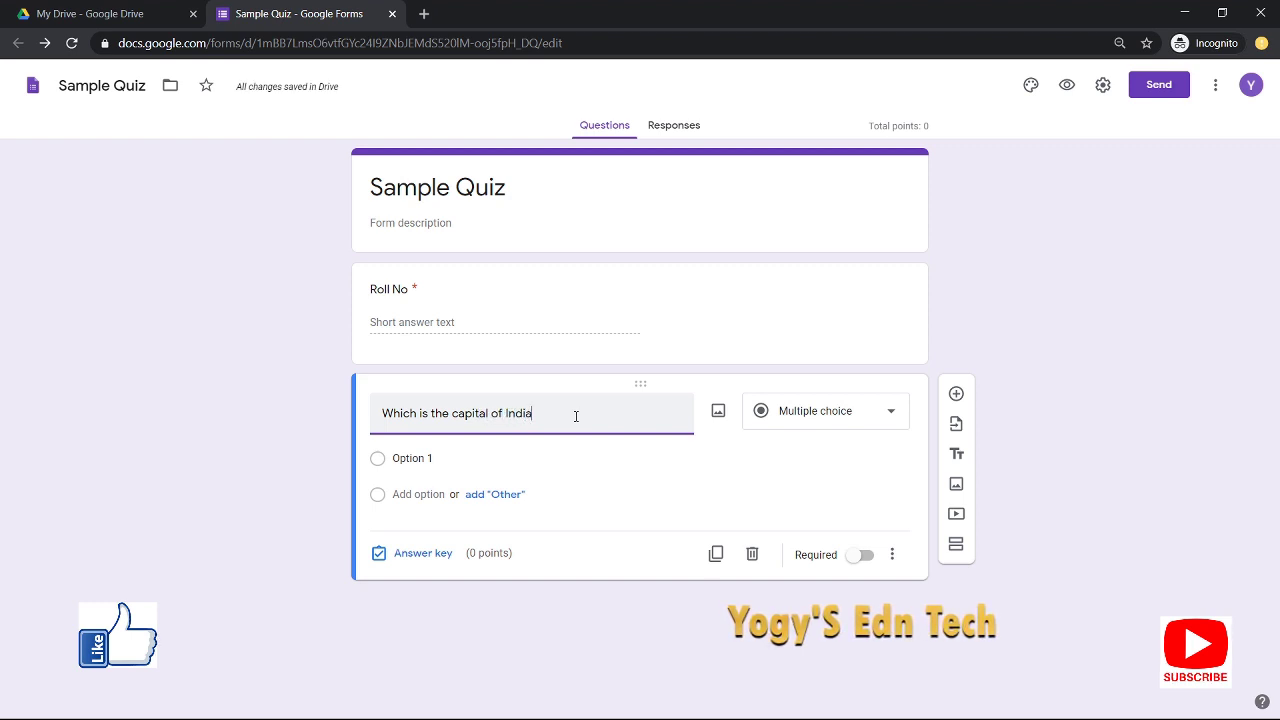
pyautogui.write('?')
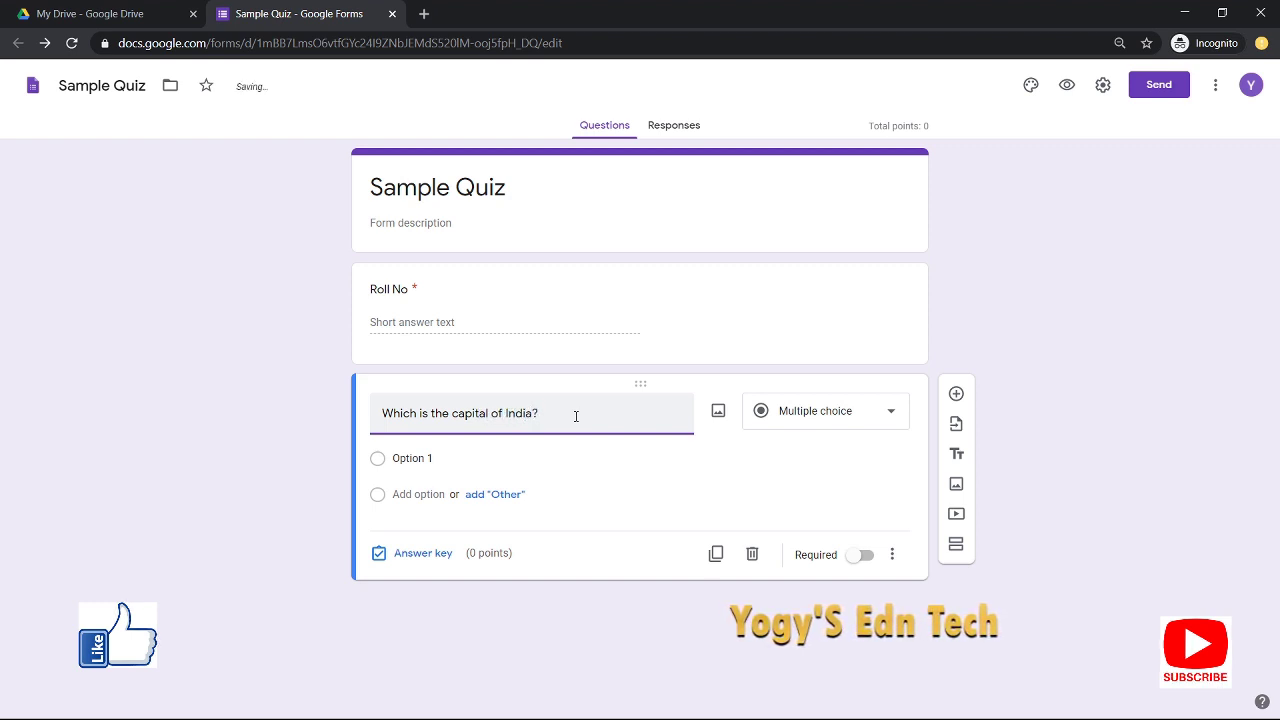
pyautogui.click(829, 414)
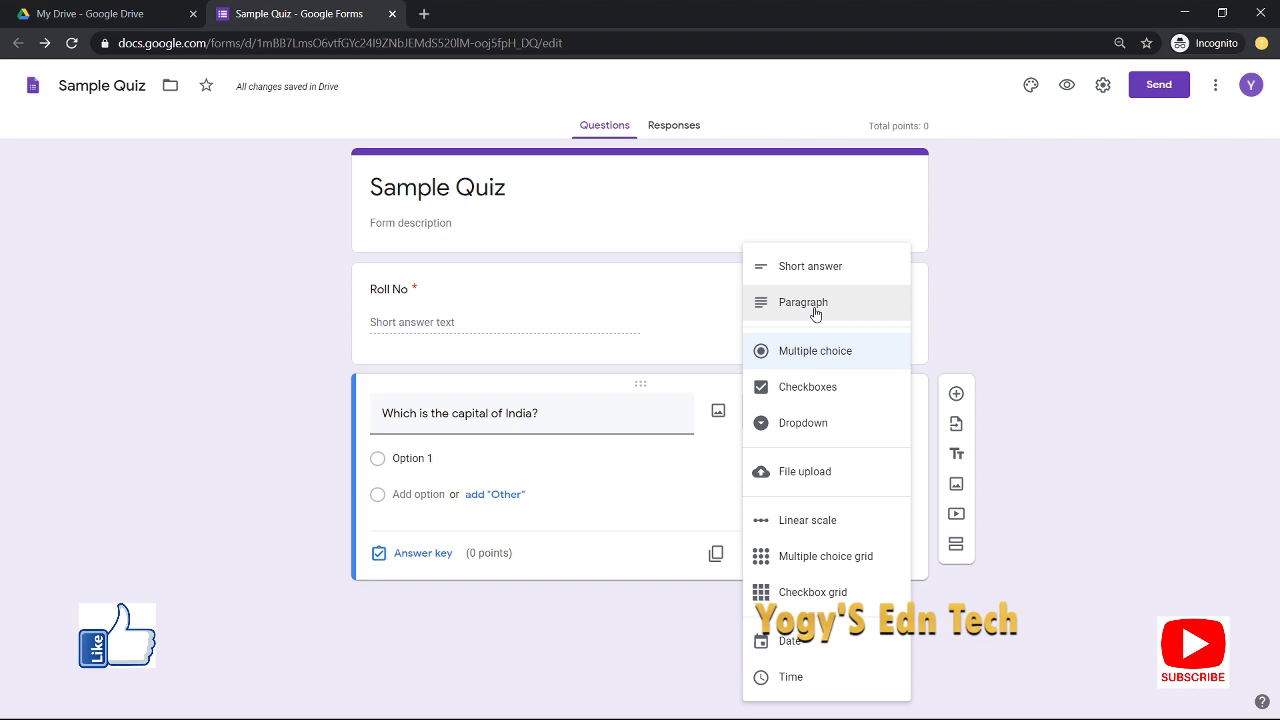
pyautogui.click(825, 358)
# Step: Enter the answer choices Mumbai, Delhi, Kolkatta and Bangalore
pyautogui.click(458, 458)
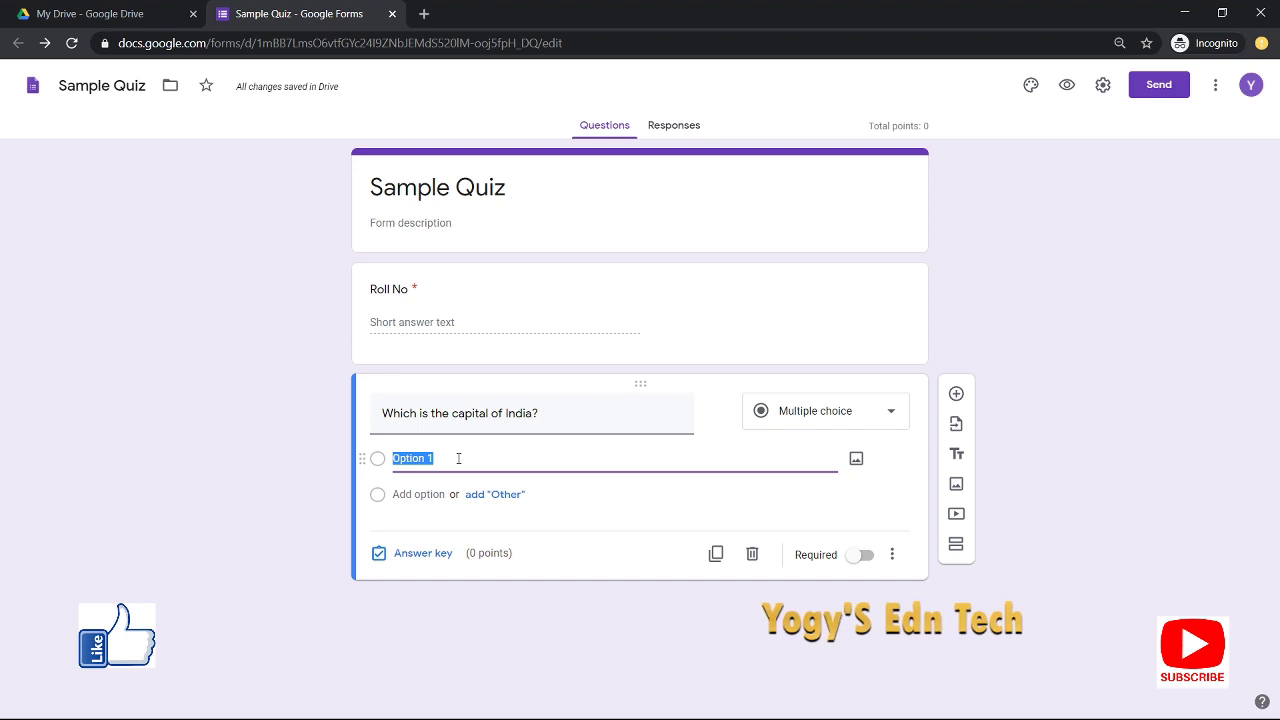
pyautogui.write('Mumbai')
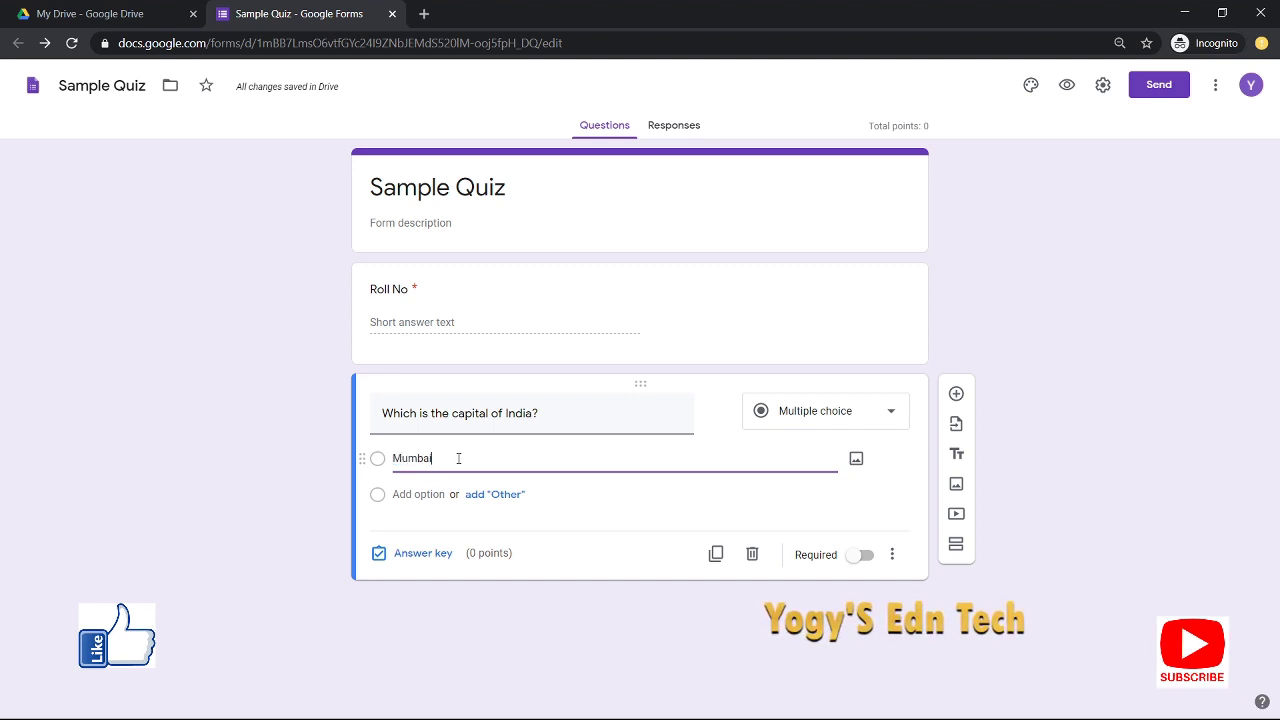
pyautogui.press('Return')
pyautogui.write('S')
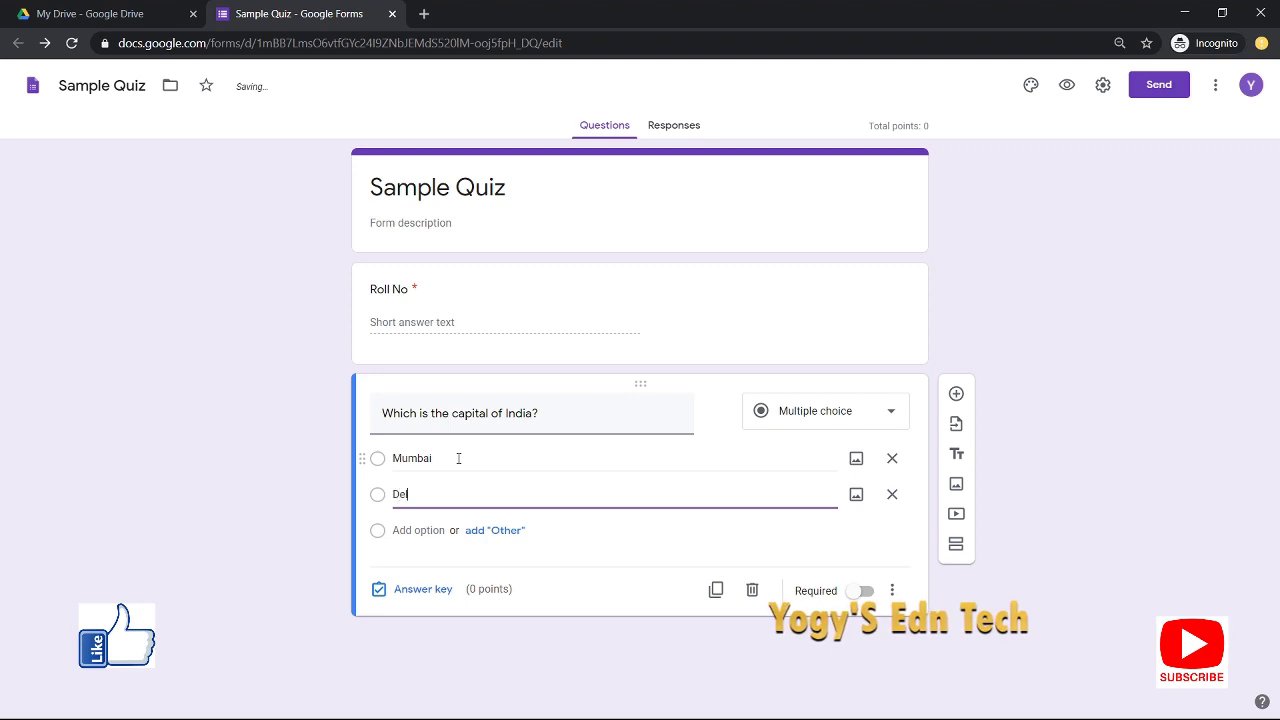
pyautogui.press('Return')
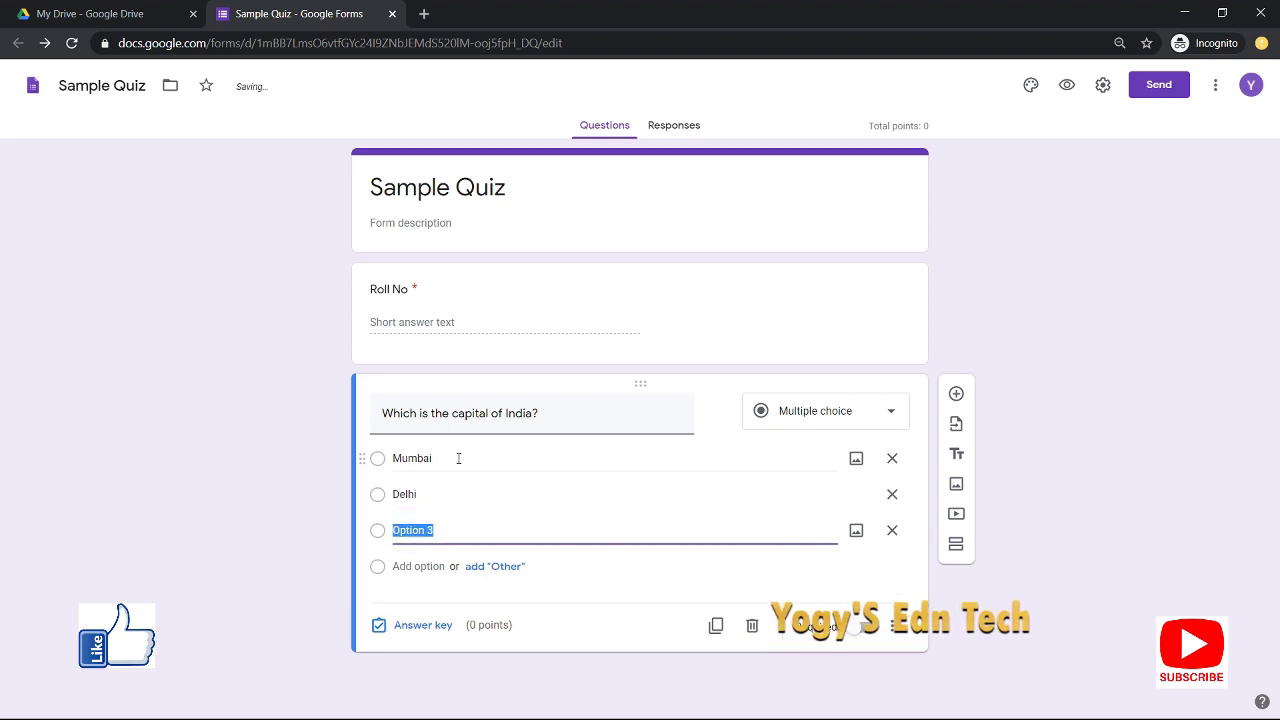
pyautogui.write('Kolkatta')
pyautogui.press('Return')
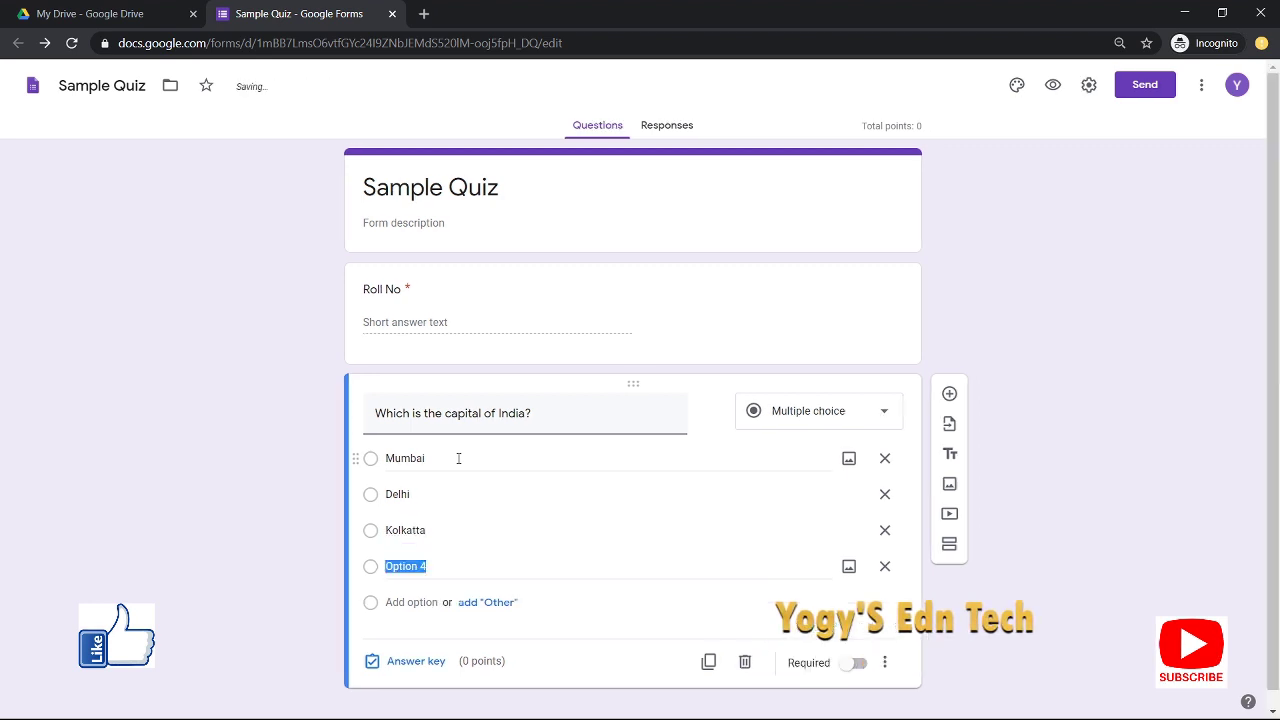
pyautogui.write('Ban')
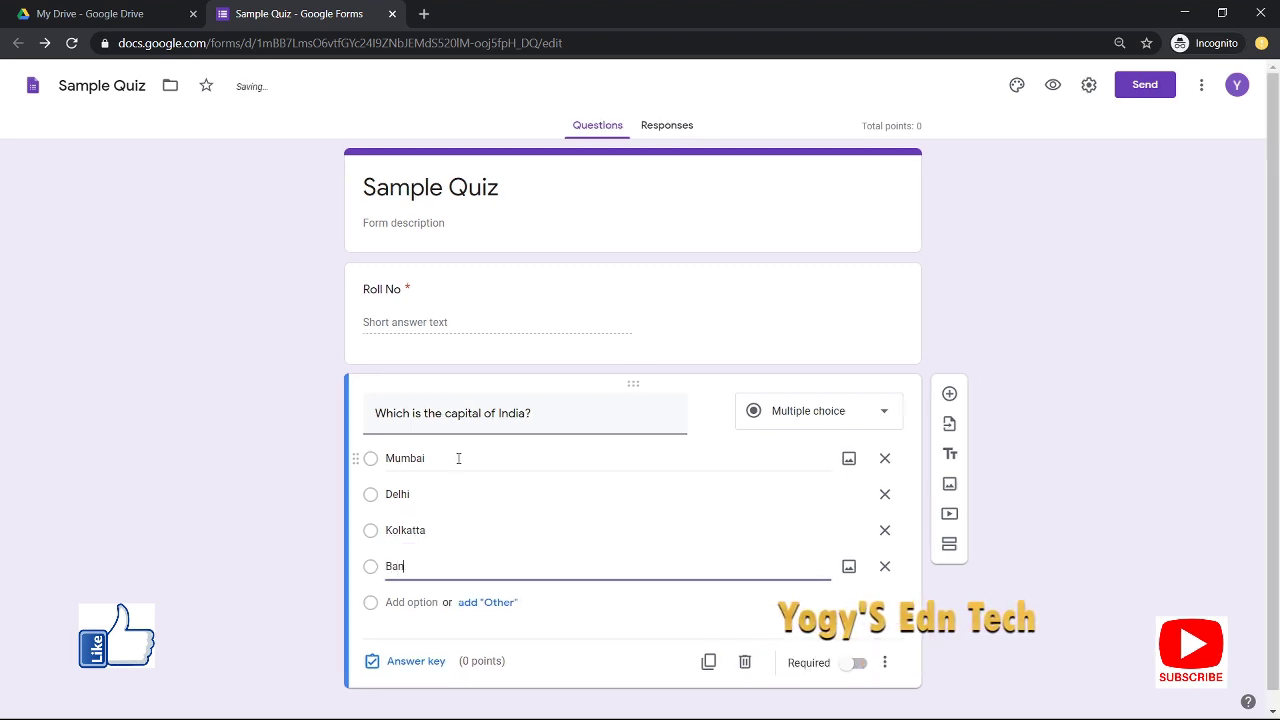
pyautogui.write('galore')
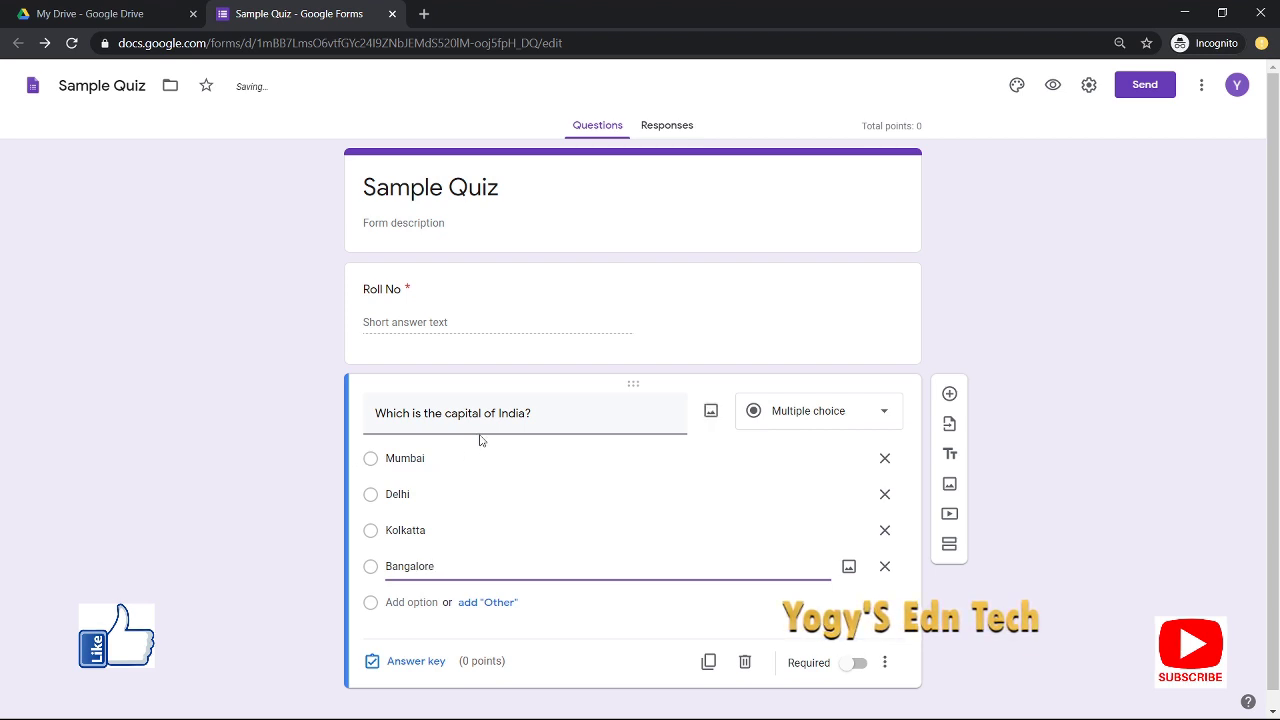
# Step: In the capital question's answer key, mark Delhi correct and assign 2 points
pyautogui.click(406, 662)
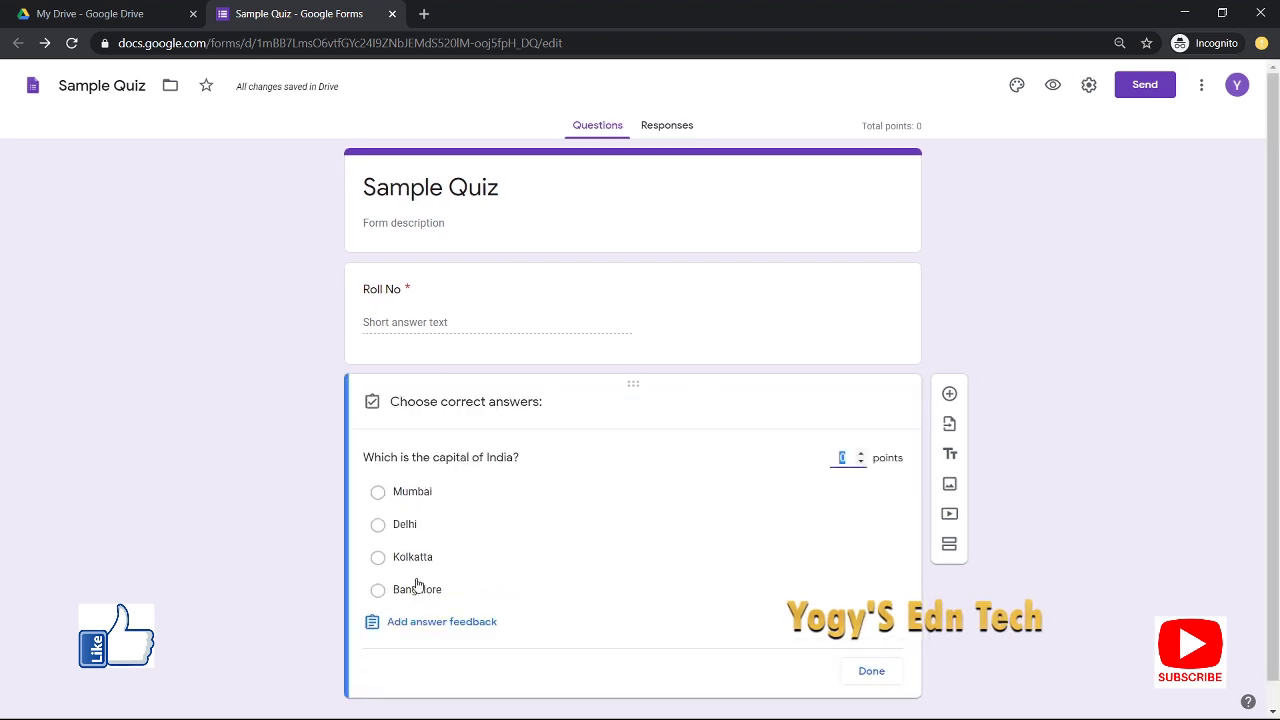
pyautogui.click(380, 528)
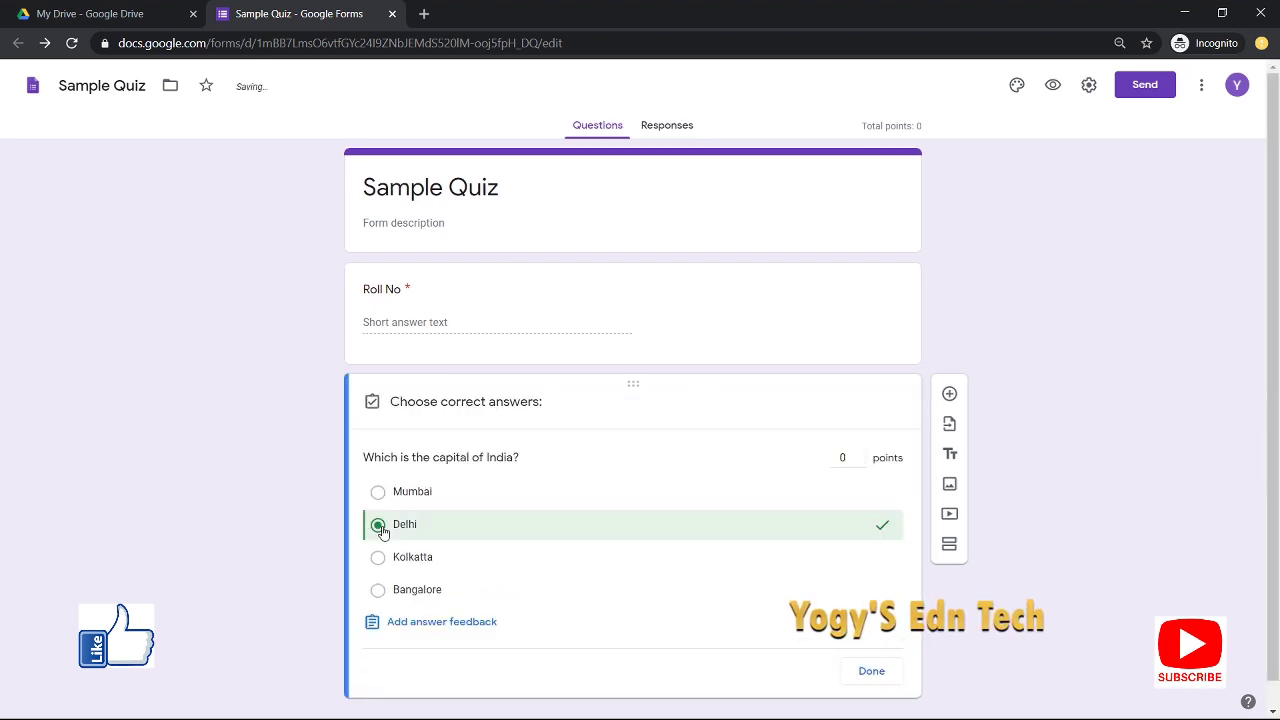
pyautogui.click(859, 454)
pyautogui.click(860, 454)
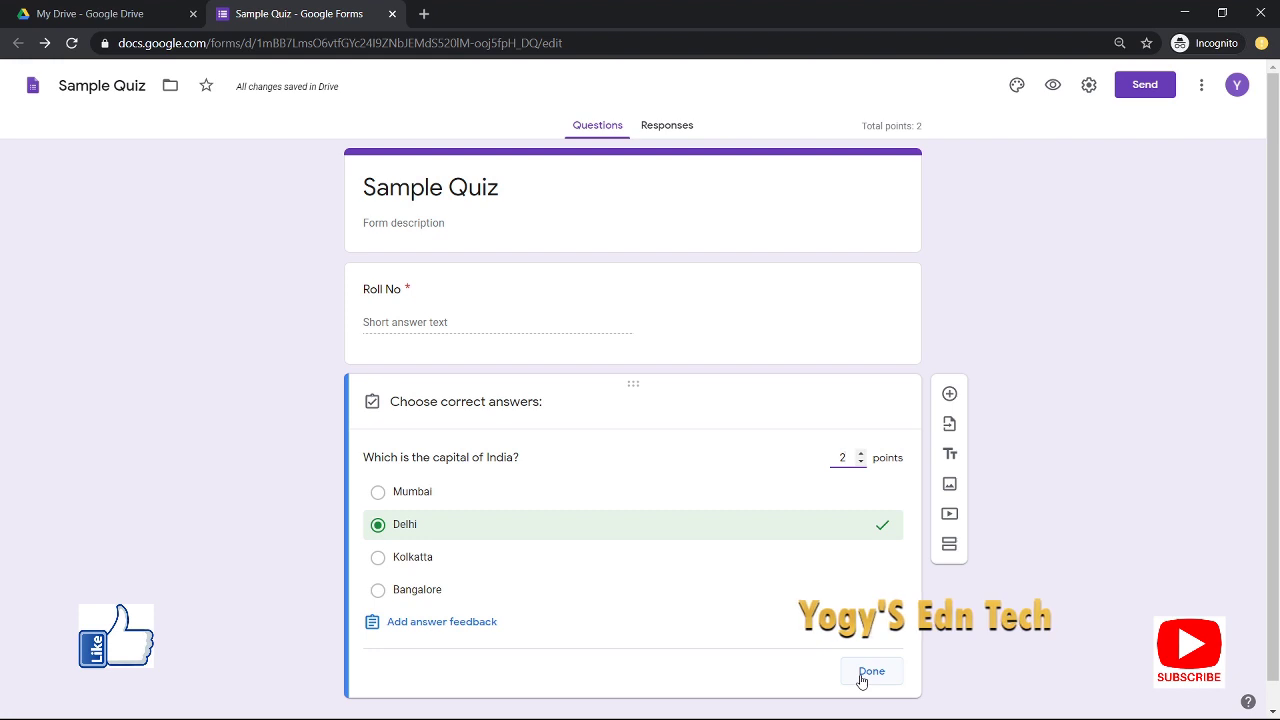
pyautogui.click(862, 676)
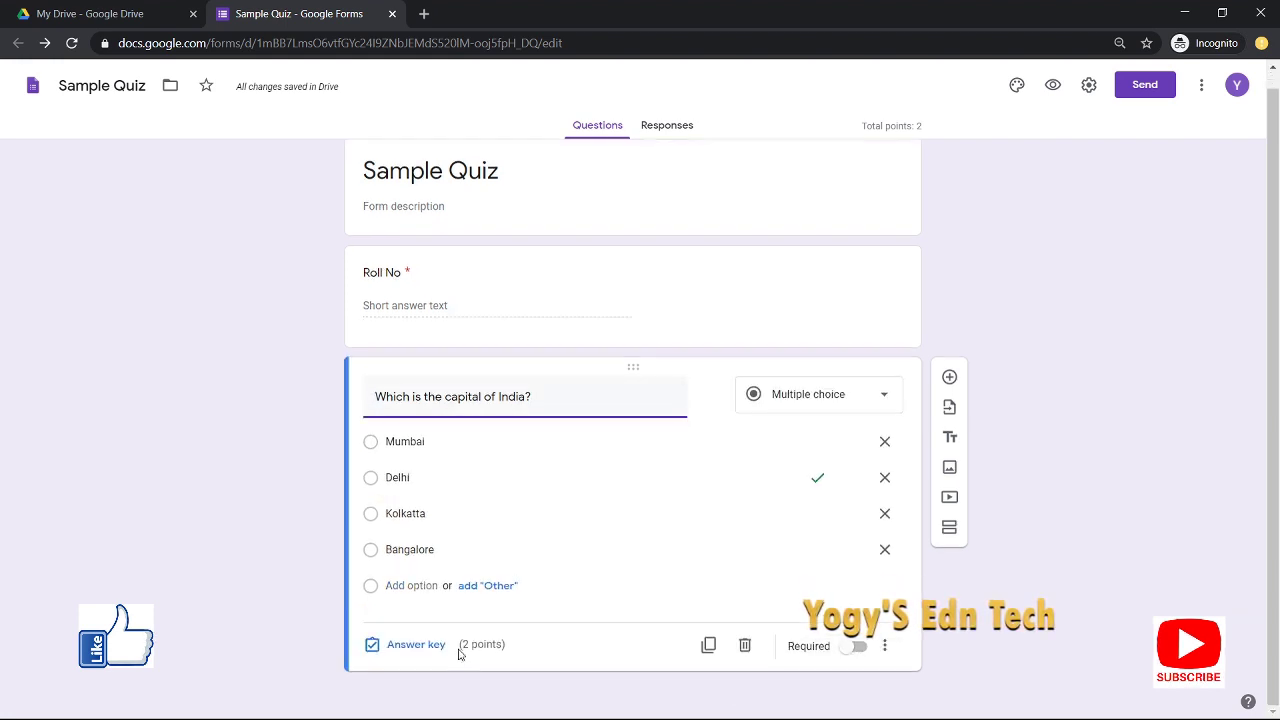
# Step: Add the question 'There are 8 colors in Rainbow' with suggested True/False options
pyautogui.click(950, 379)
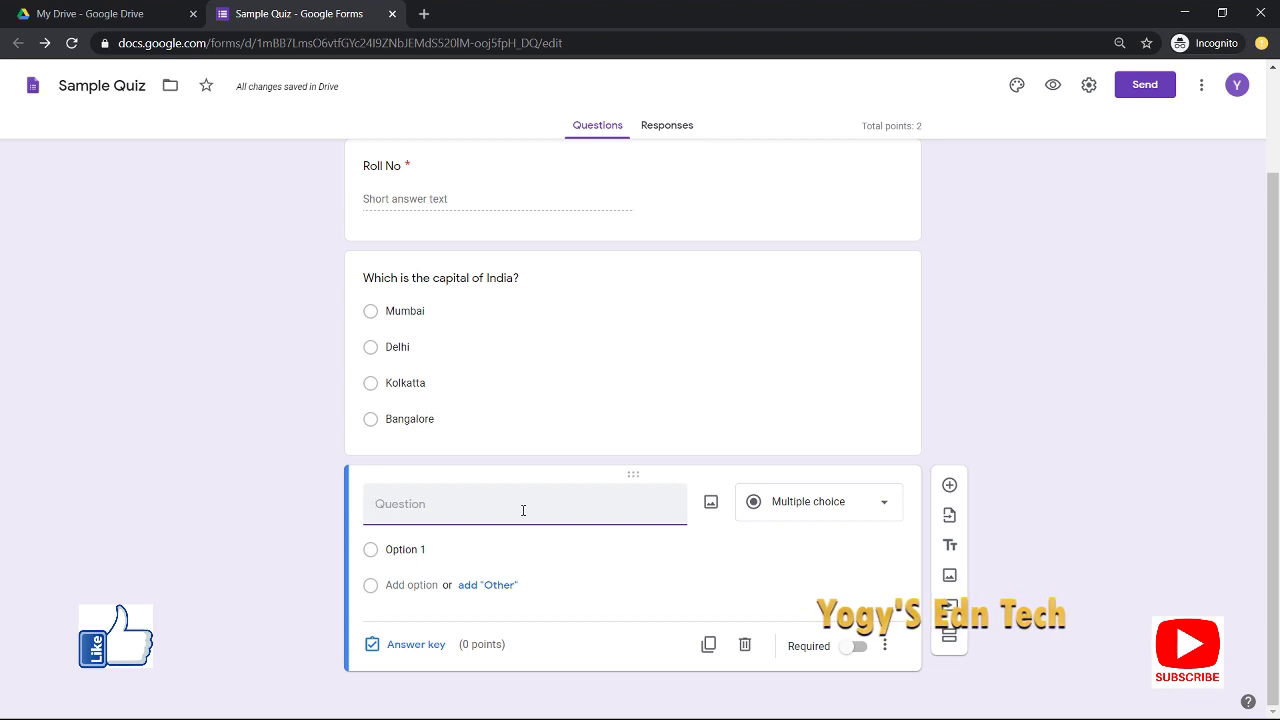
pyautogui.write('There a')
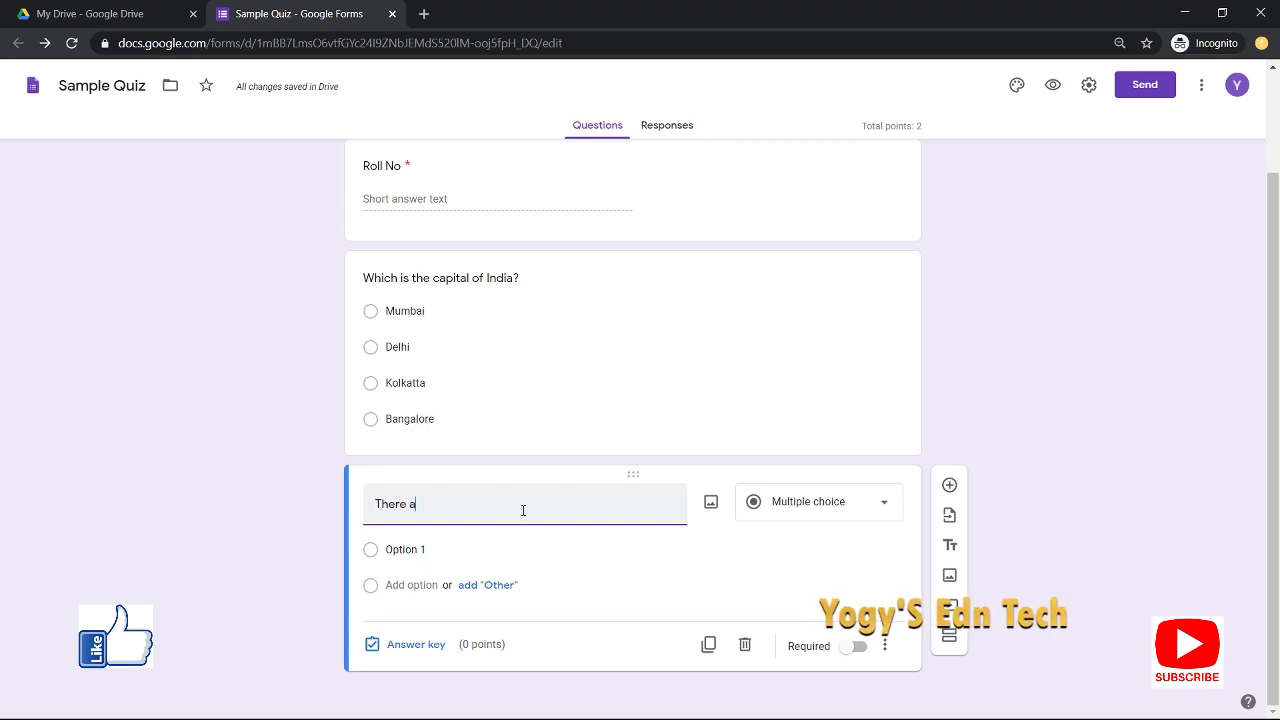
pyautogui.write('re 8')
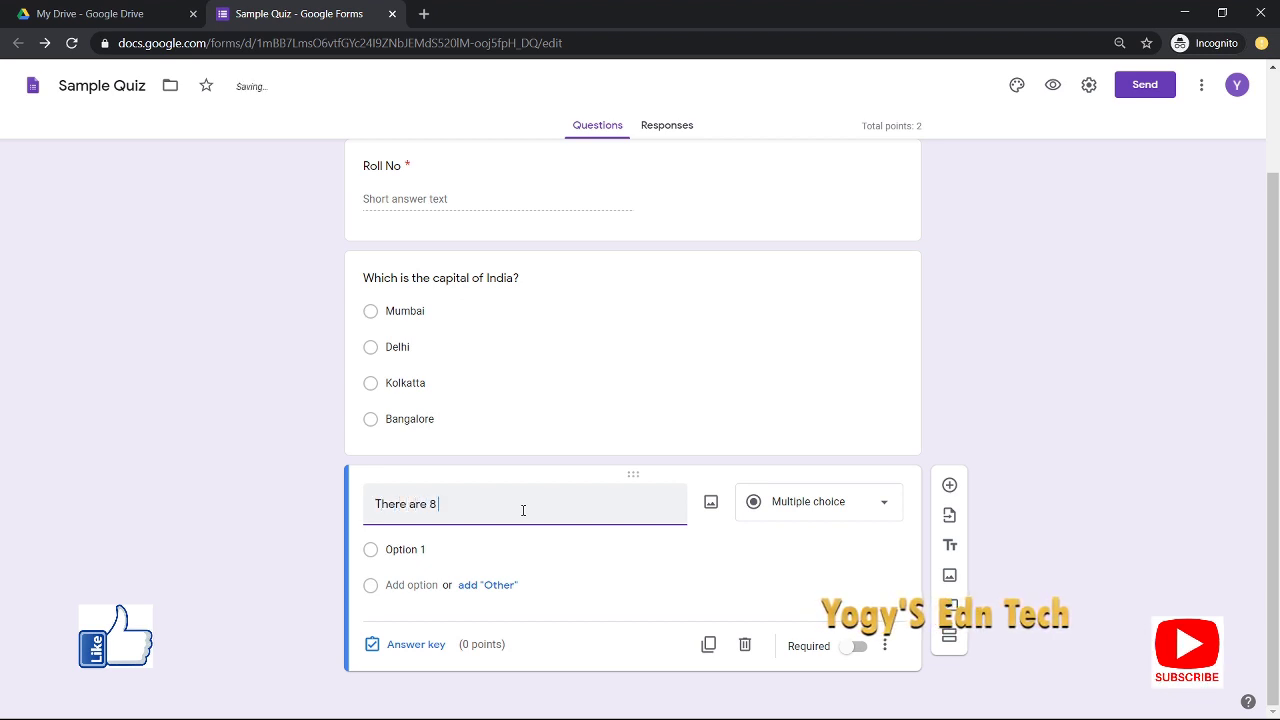
pyautogui.write(' colo')
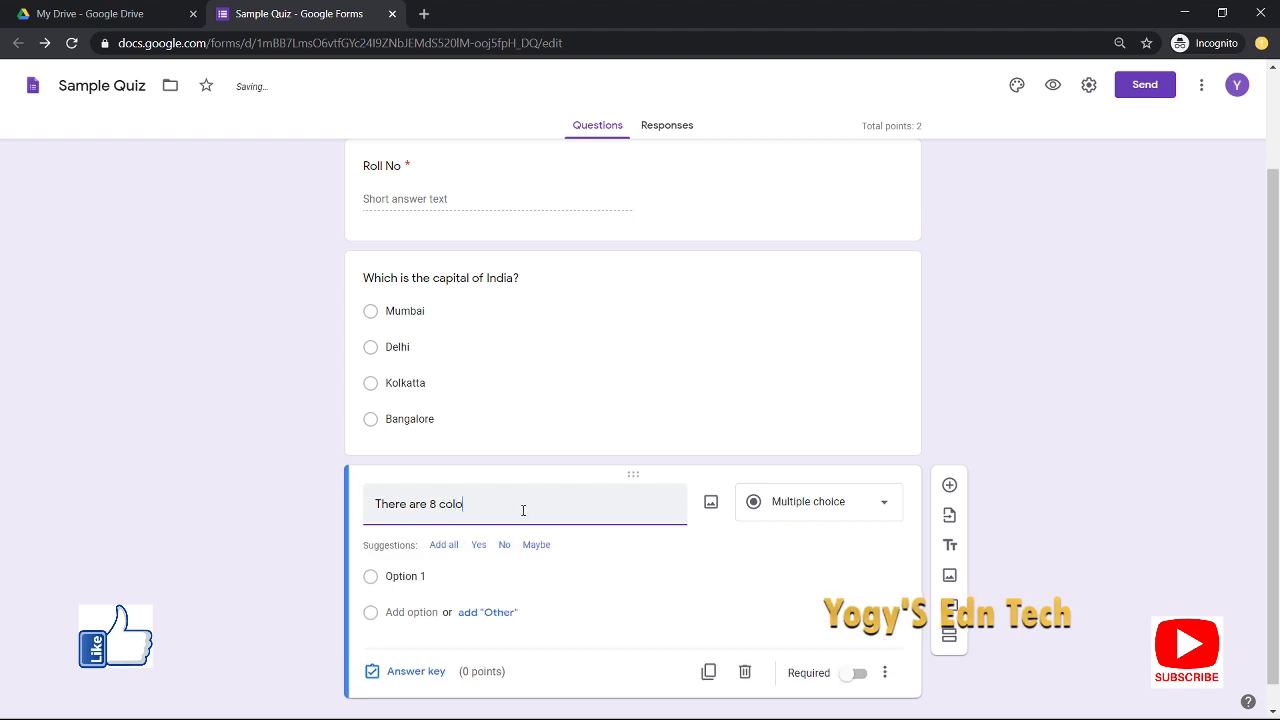
pyautogui.write('rs')
pyautogui.write(' in Rai')
pyautogui.write('s in Rainbow')
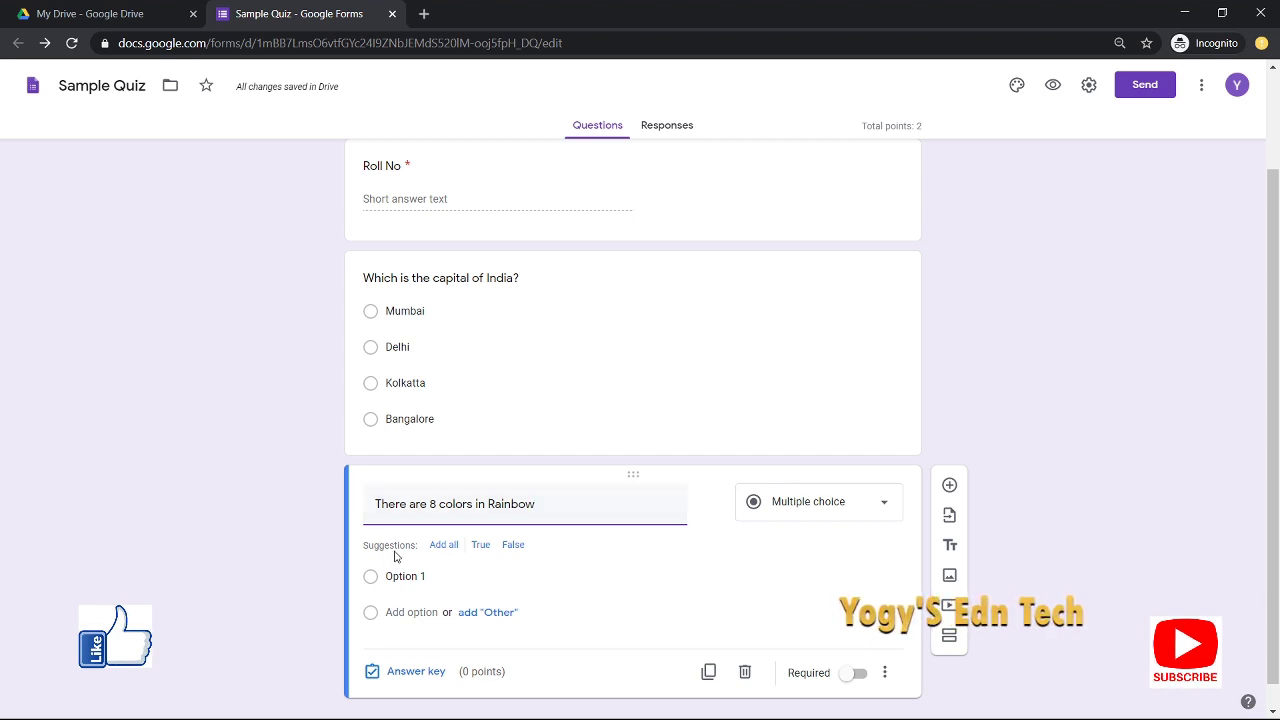
pyautogui.click(446, 545)
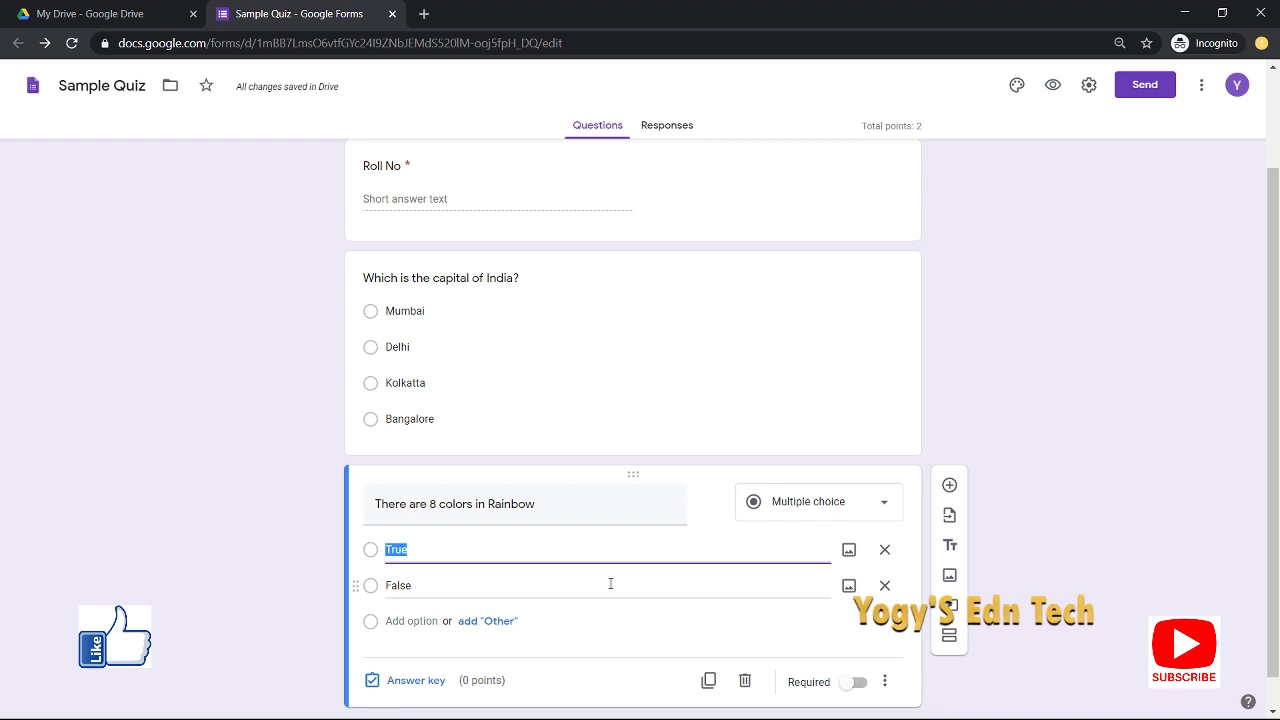
pyautogui.scroll(-1, 415, 650)
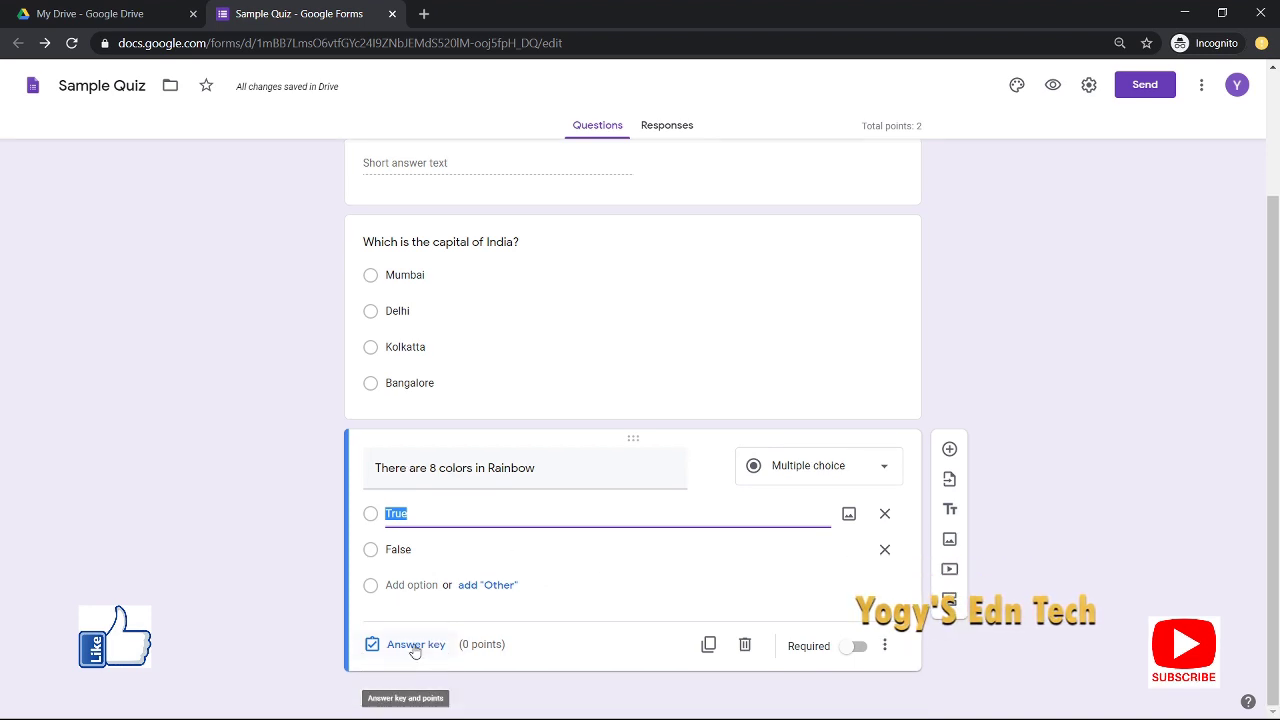
# Step: Mark False as the rainbow question's correct answer, worth 2 points
pyautogui.click(415, 648)
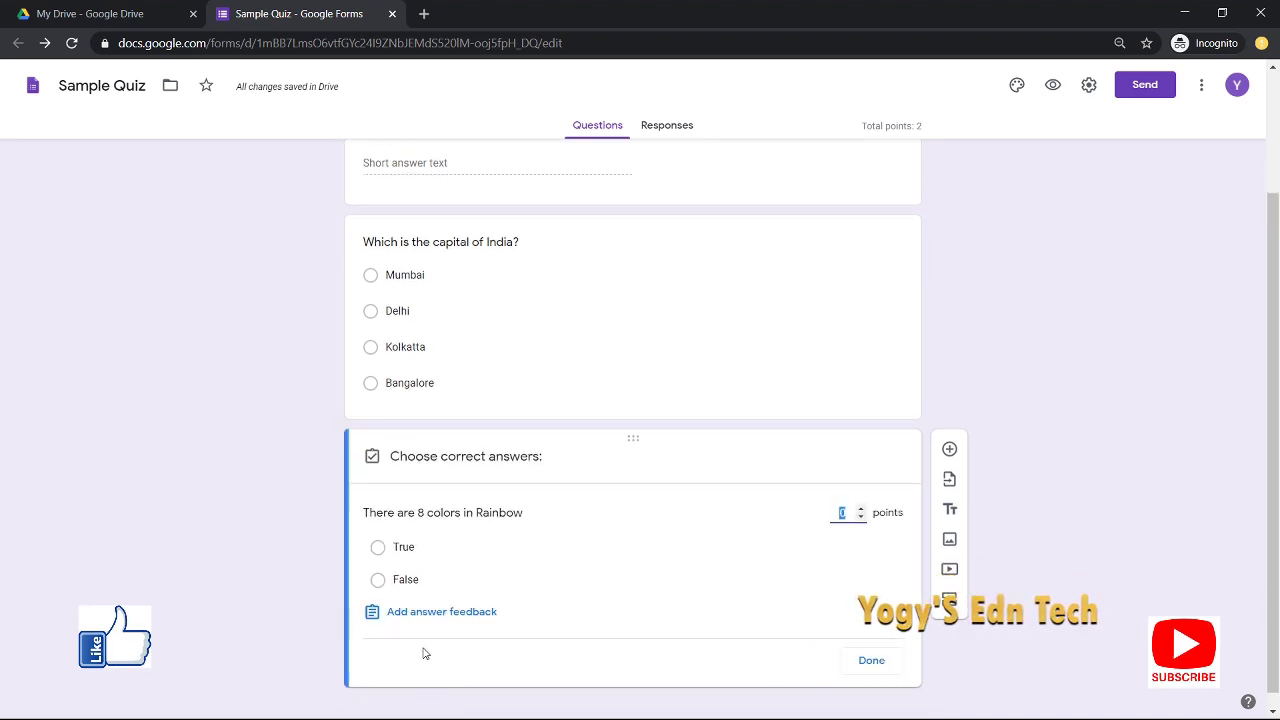
pyautogui.click(380, 582)
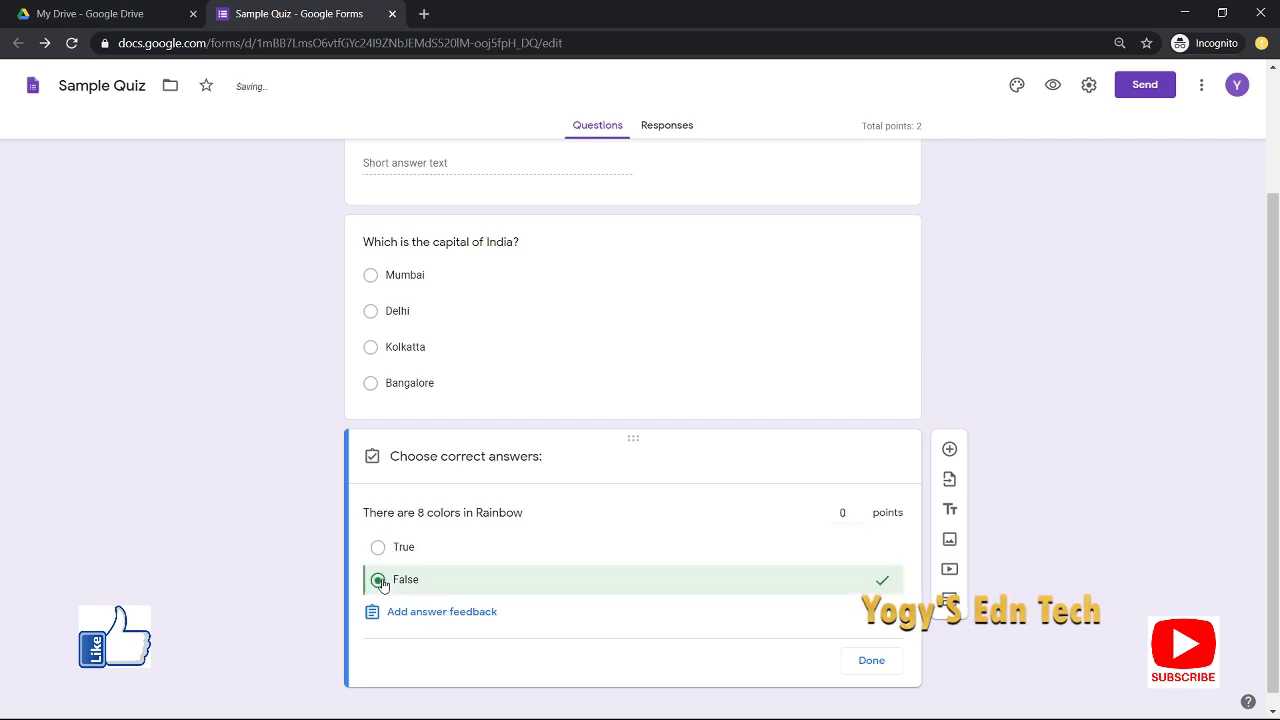
pyautogui.click(861, 510)
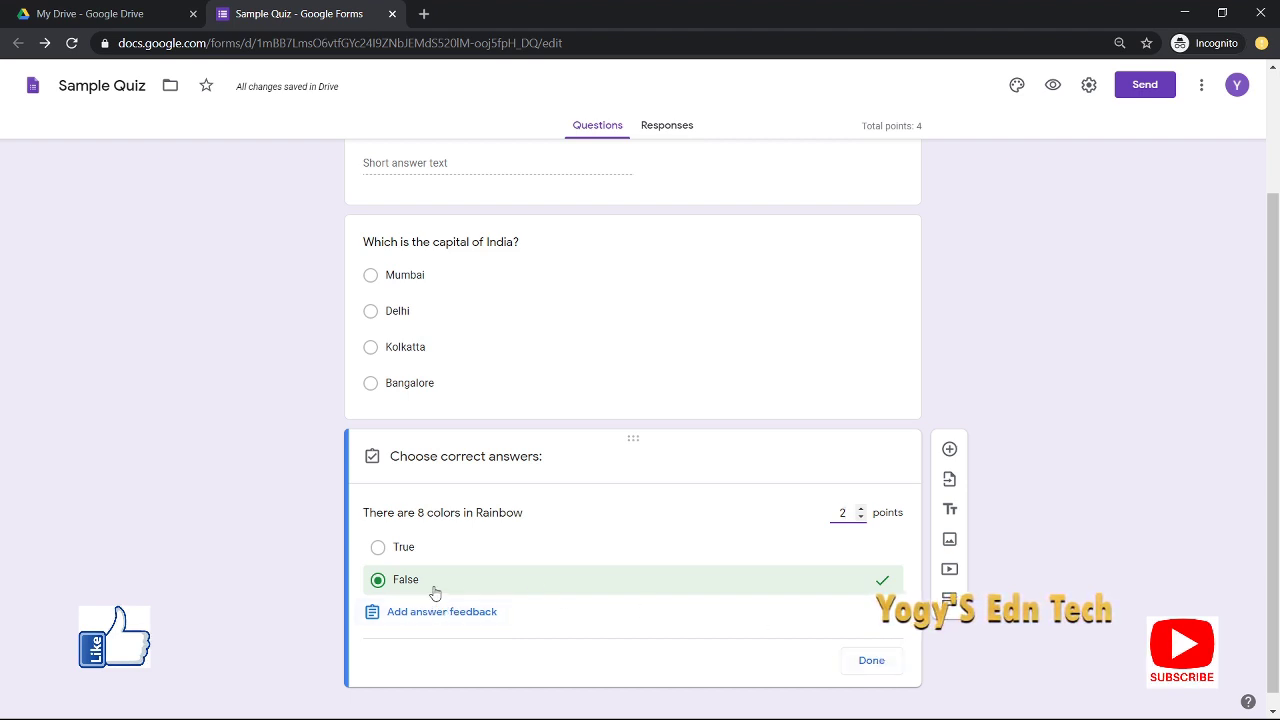
pyautogui.click(861, 664)
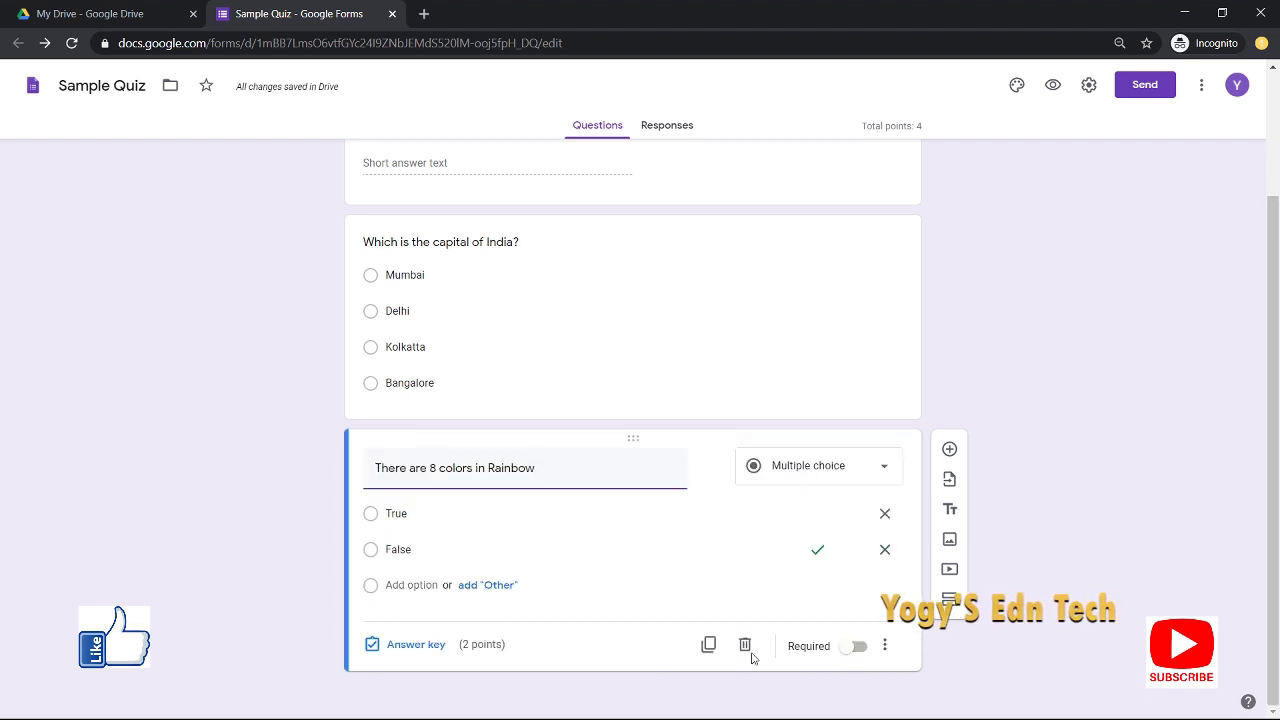
# Step: Switch on Required for the capital-of-India and rainbow question cards
pyautogui.click(797, 362)
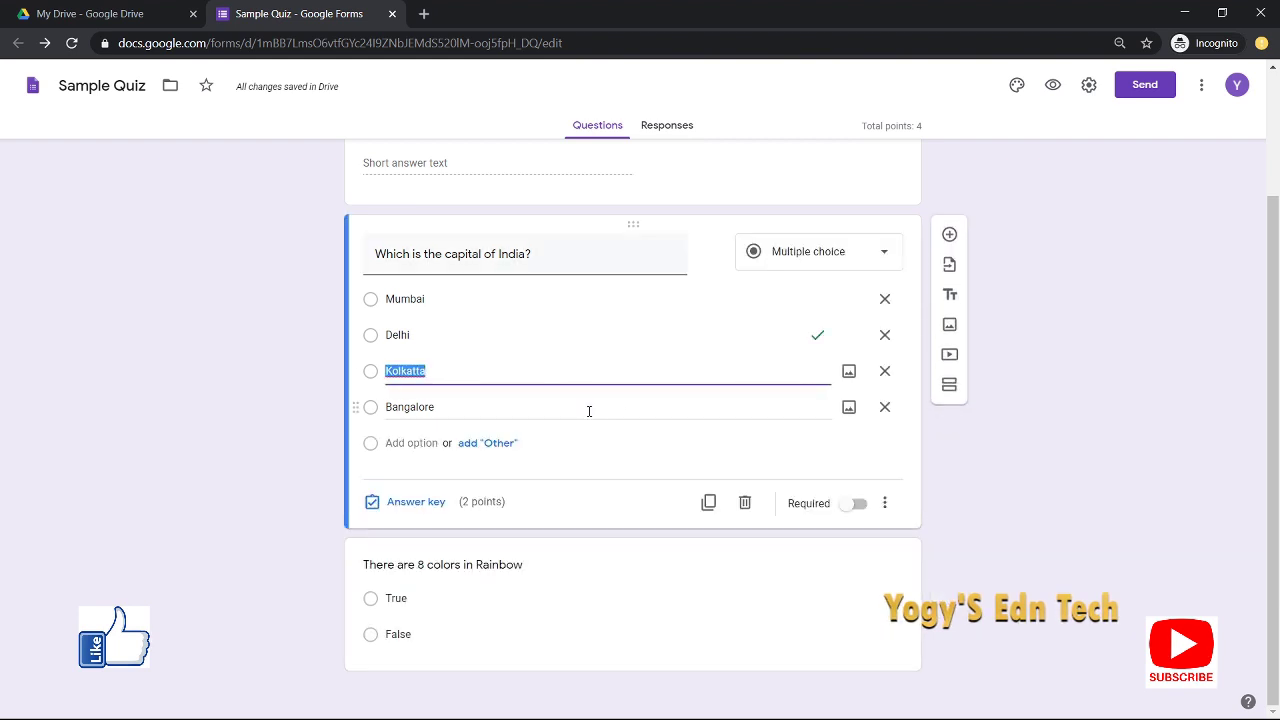
pyautogui.click(858, 506)
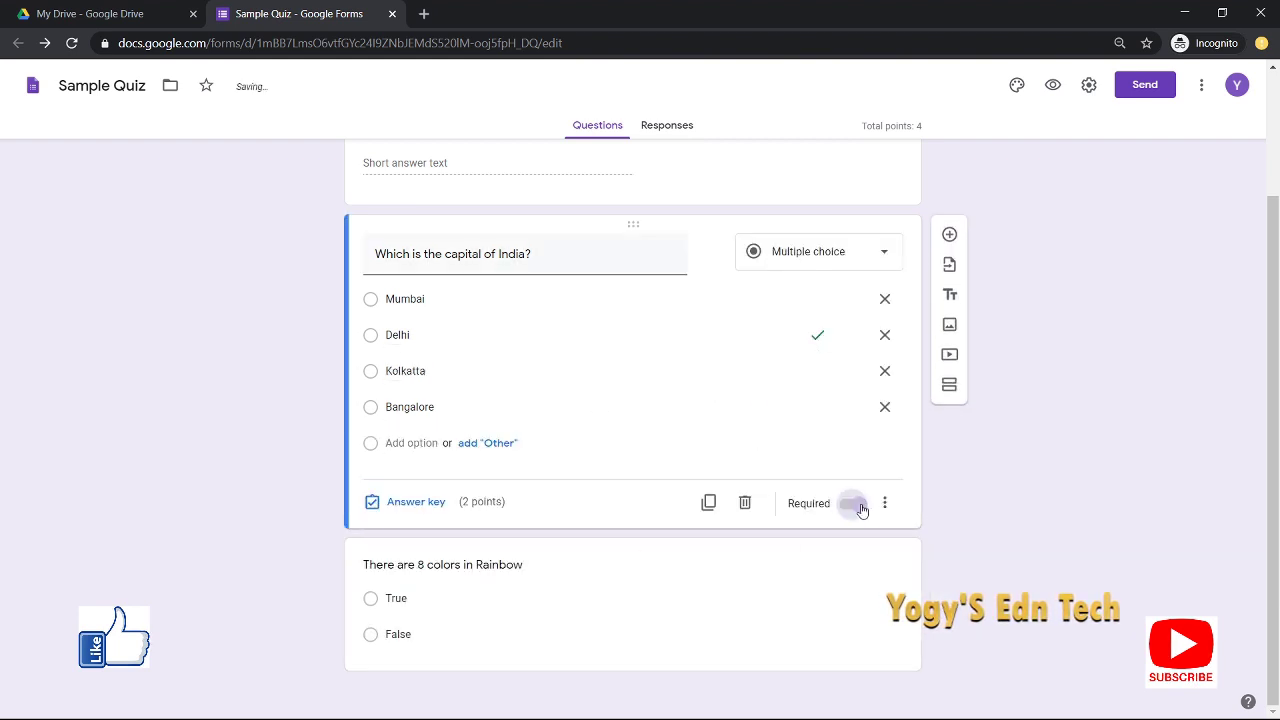
pyautogui.click(804, 616)
pyautogui.click(862, 645)
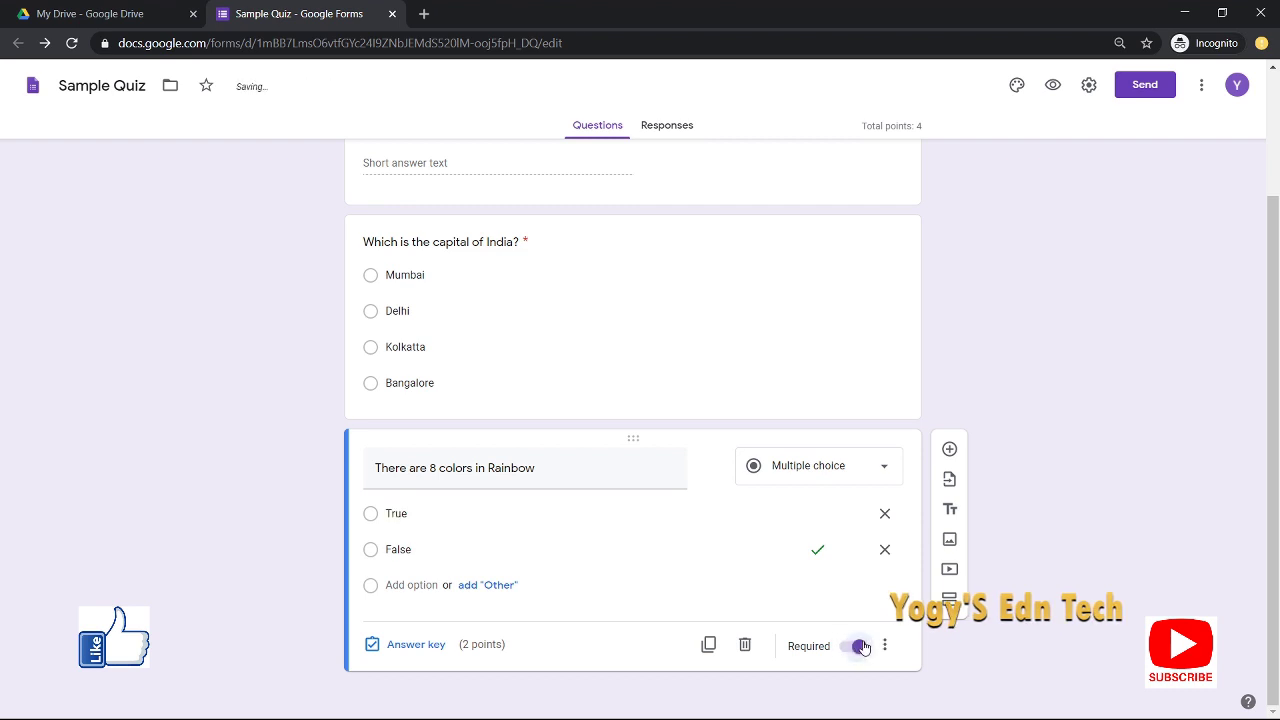
# Step: Add a new question titled 'Match colors of Traffic signal with their meanings'
pyautogui.click(950, 450)
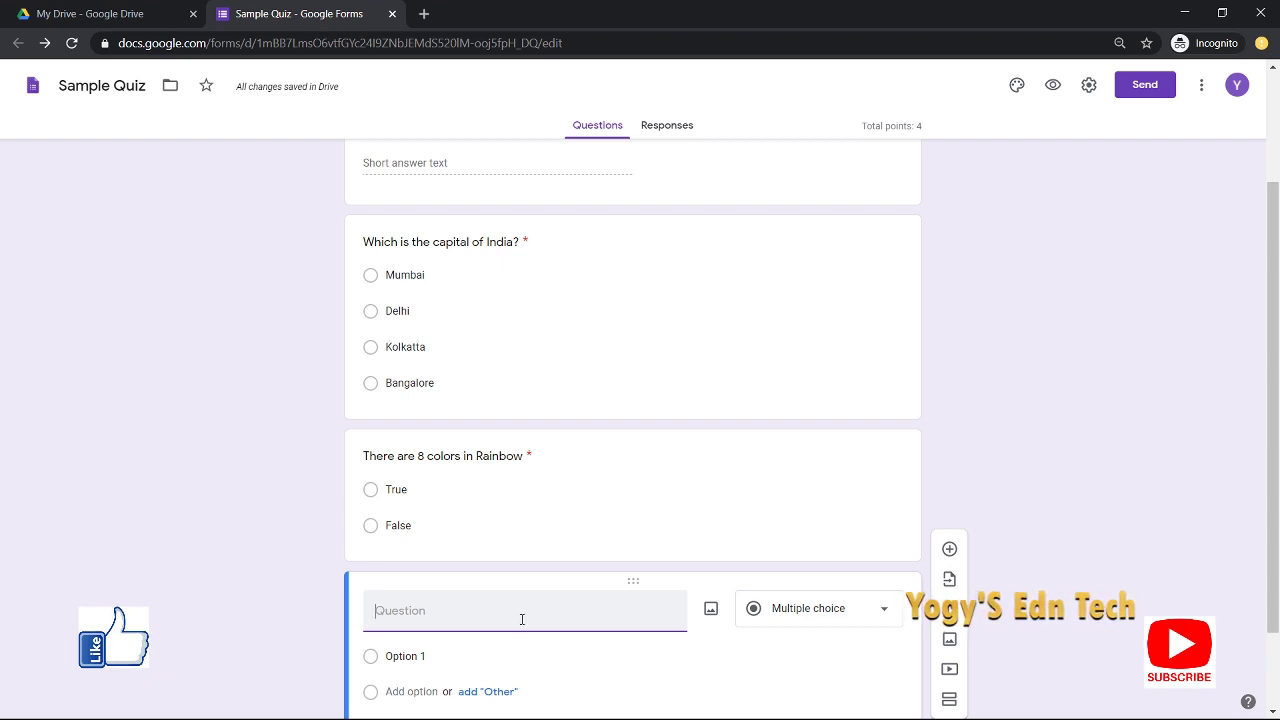
pyautogui.write('Match')
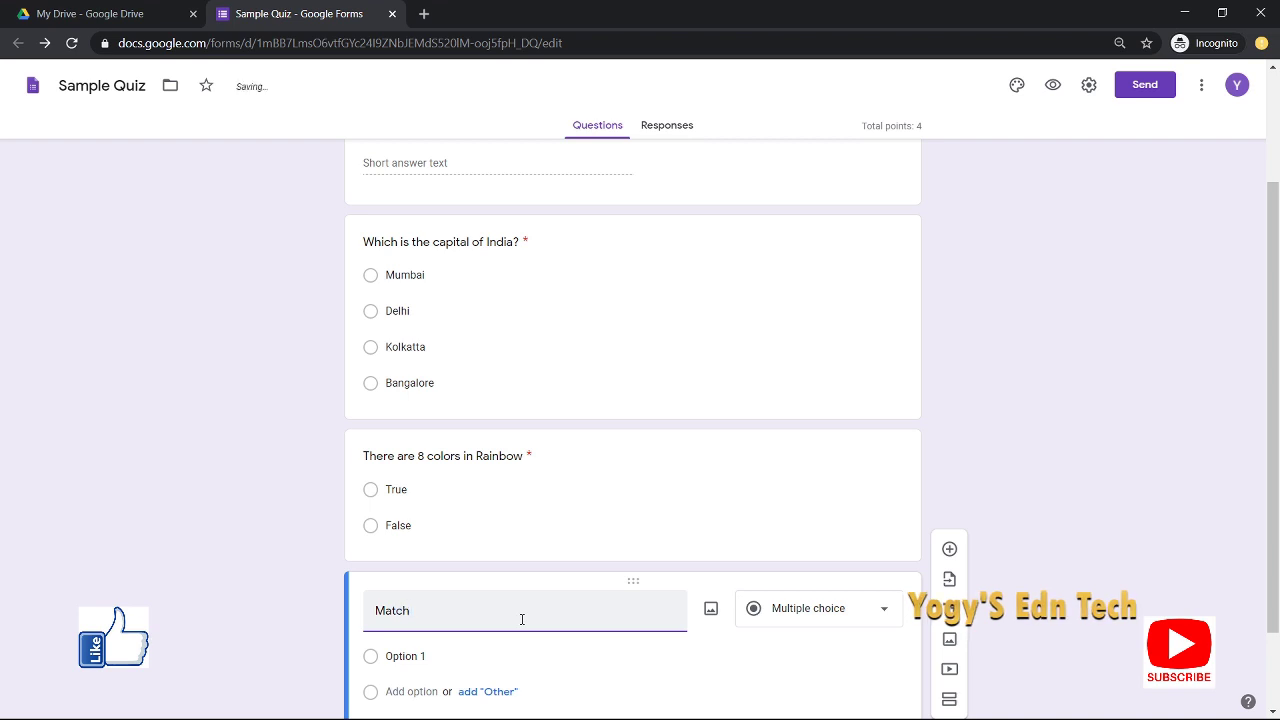
pyautogui.write(' color')
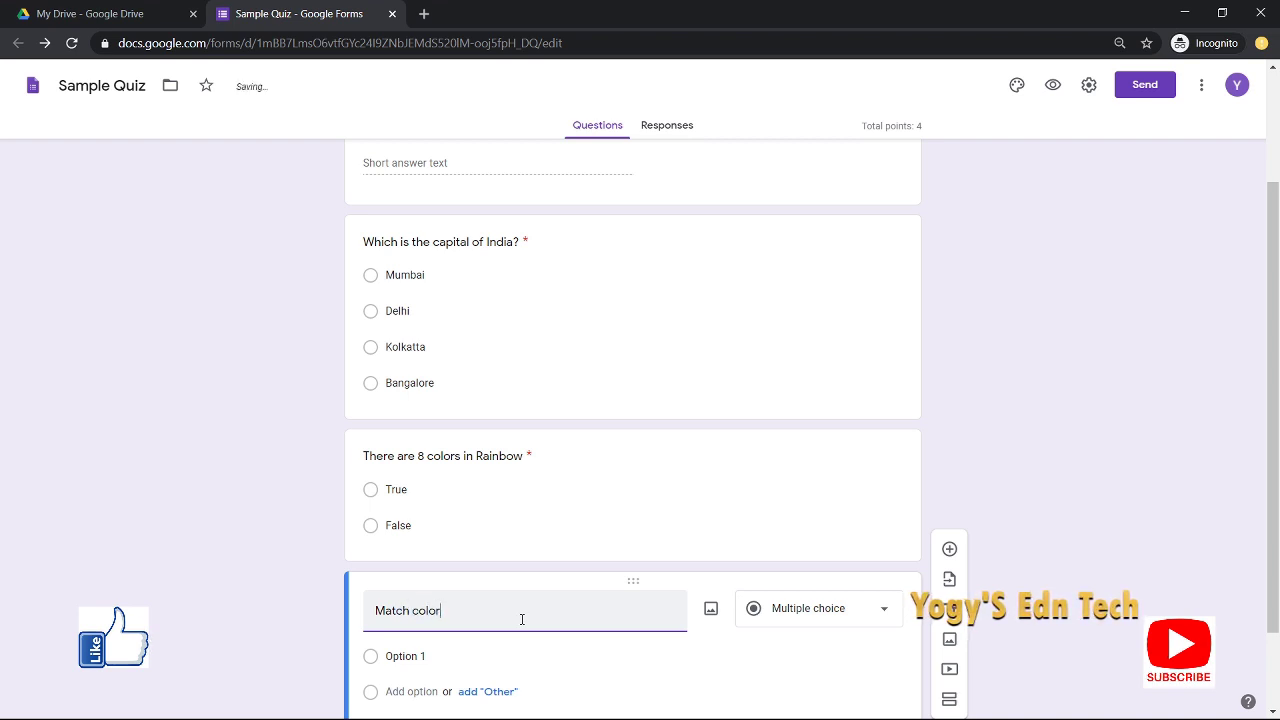
pyautogui.write('s of Traffic ')
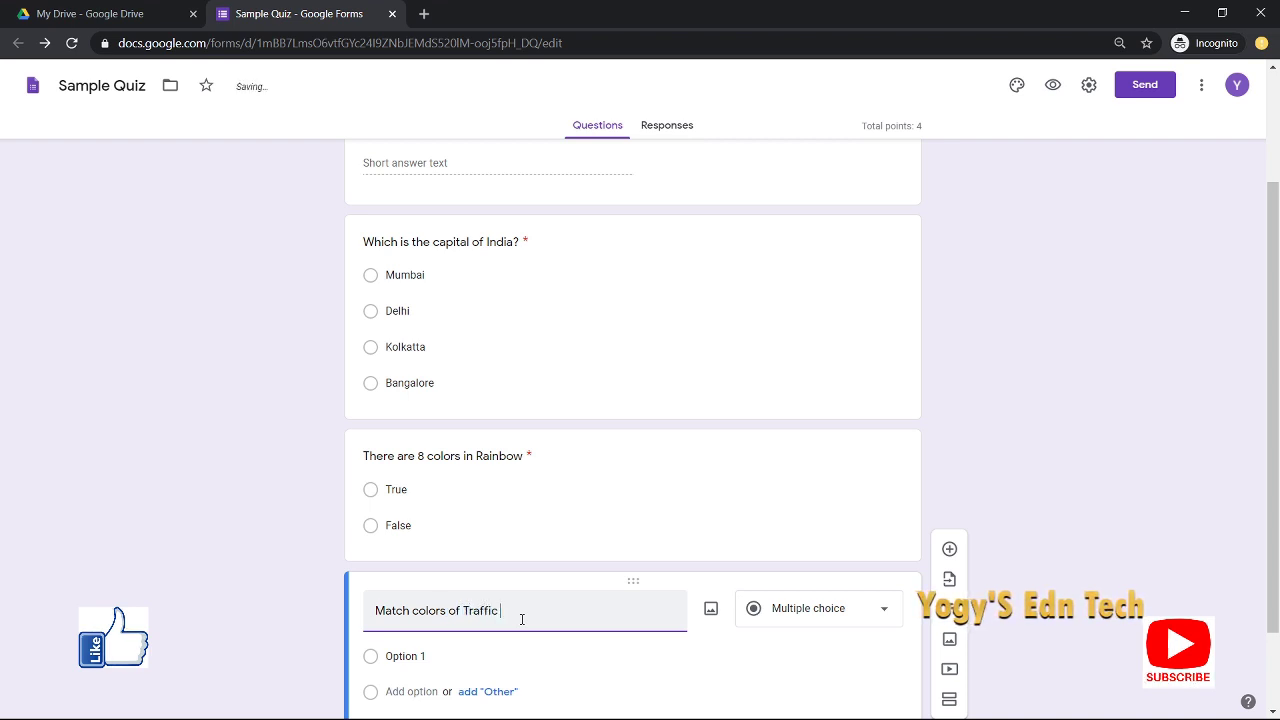
pyautogui.write('signa')
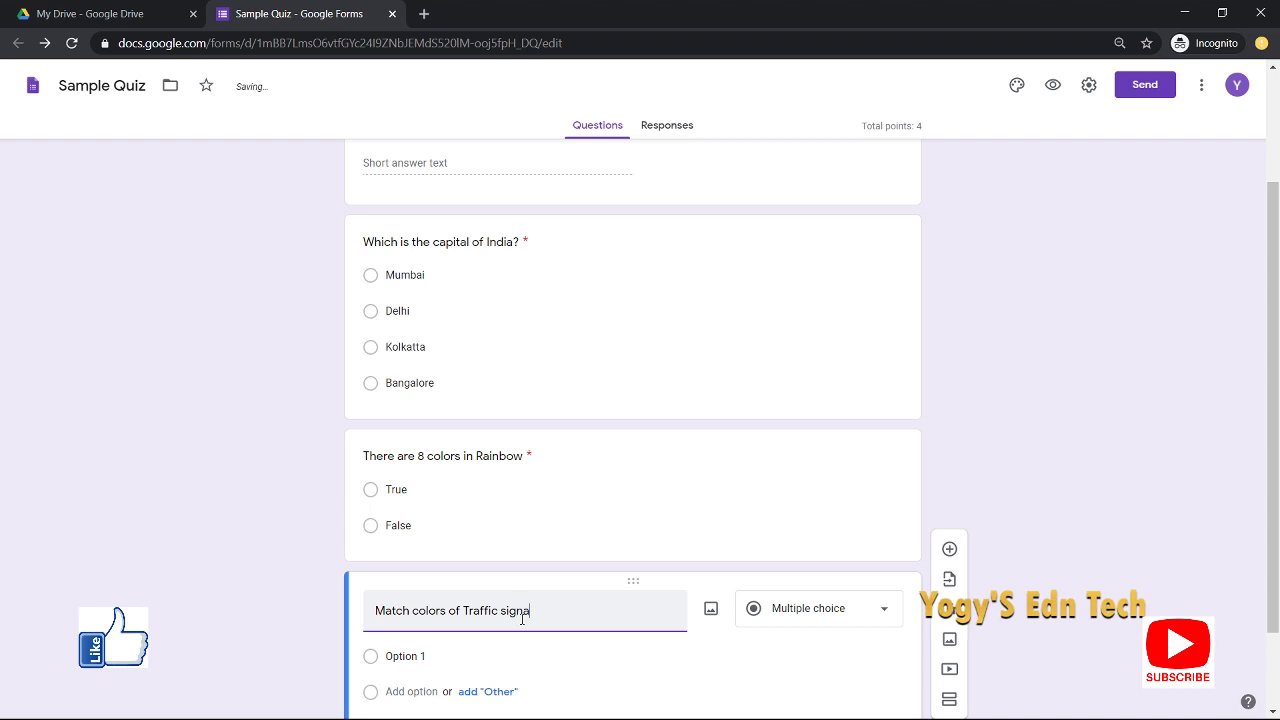
pyautogui.write('l')
pyautogui.write(' with')
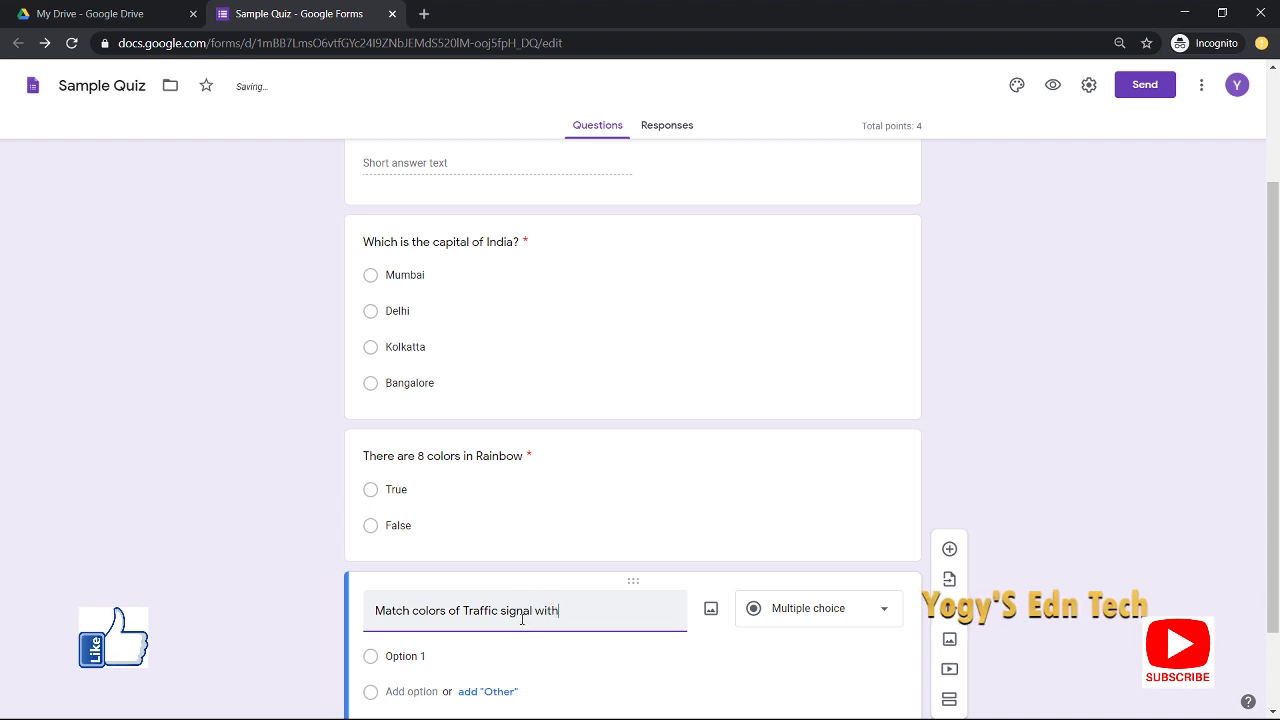
pyautogui.write(' their')
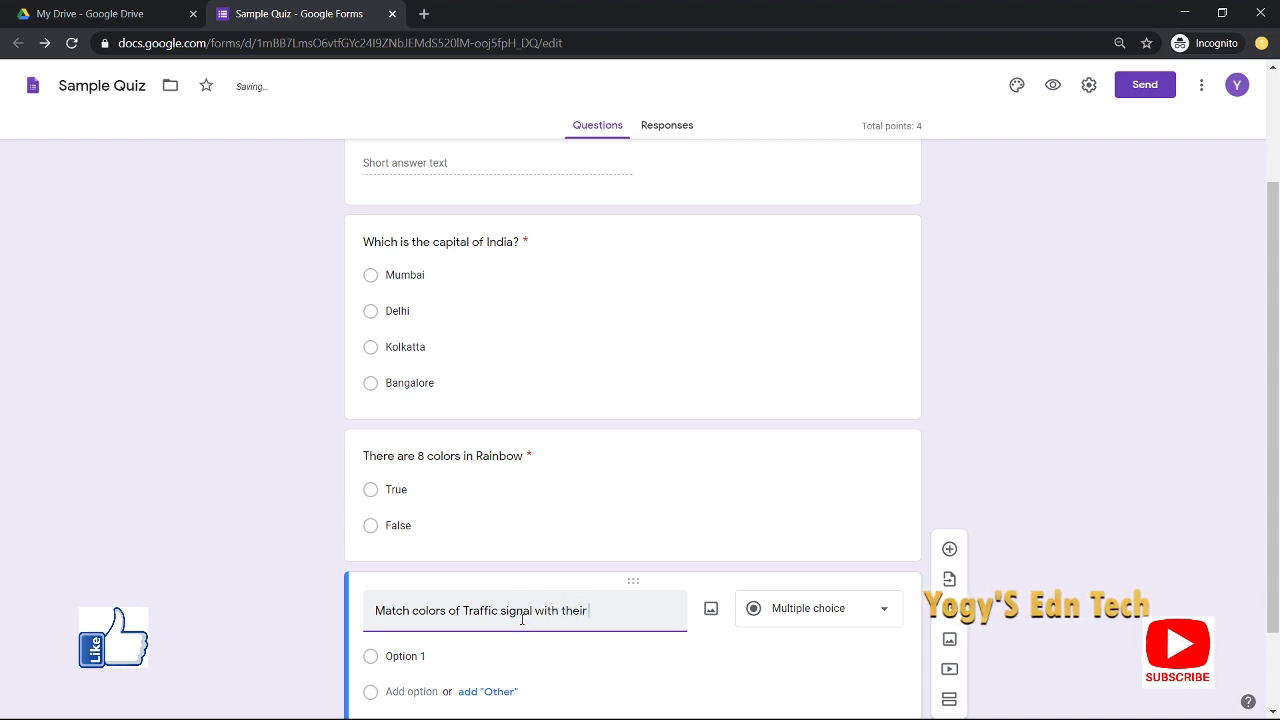
pyautogui.write(' meanings')
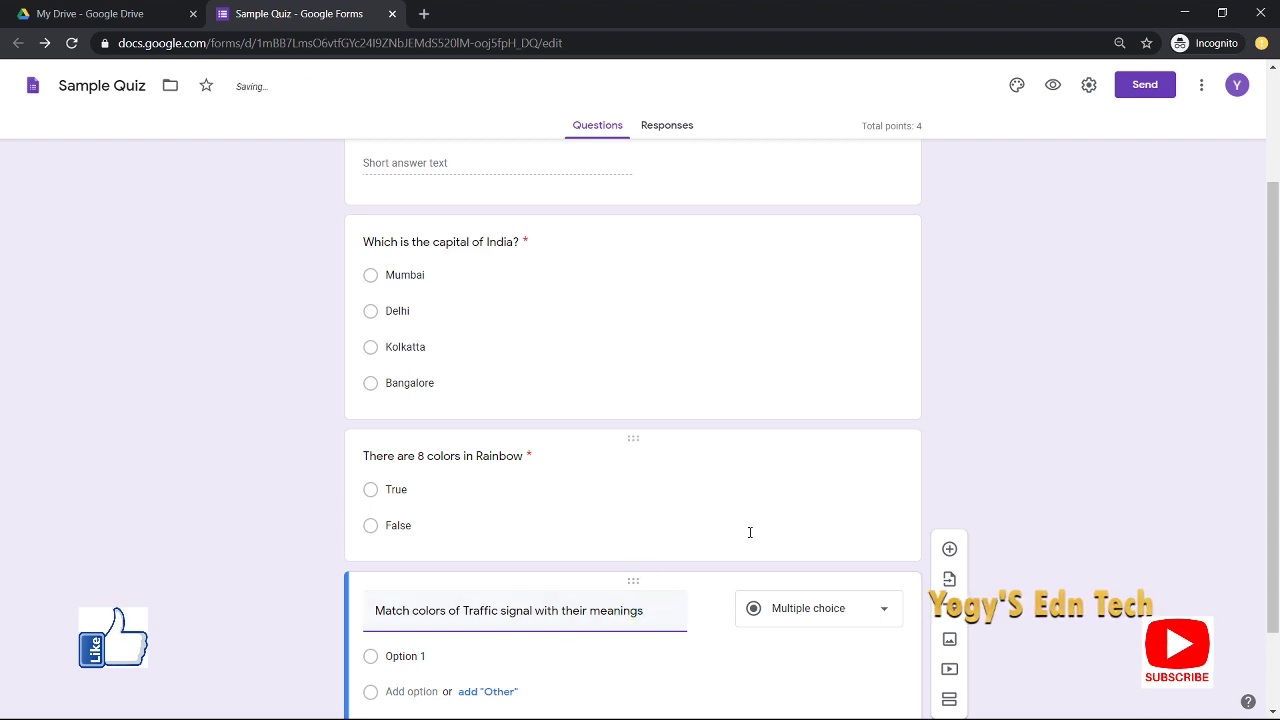
pyautogui.scroll(-1, 748, 535)
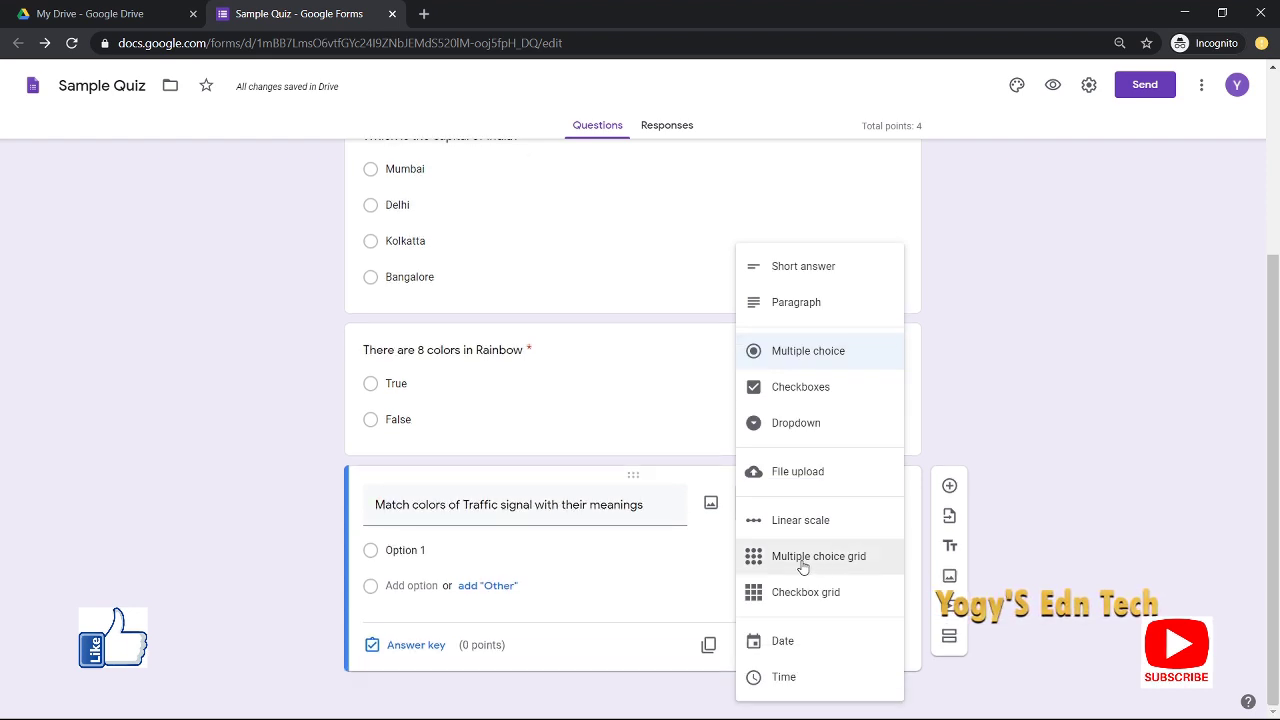
# Step: Make the question a multiple choice grid with rows Red Color, Yellow Color and Green Color
pyautogui.click(802, 566)
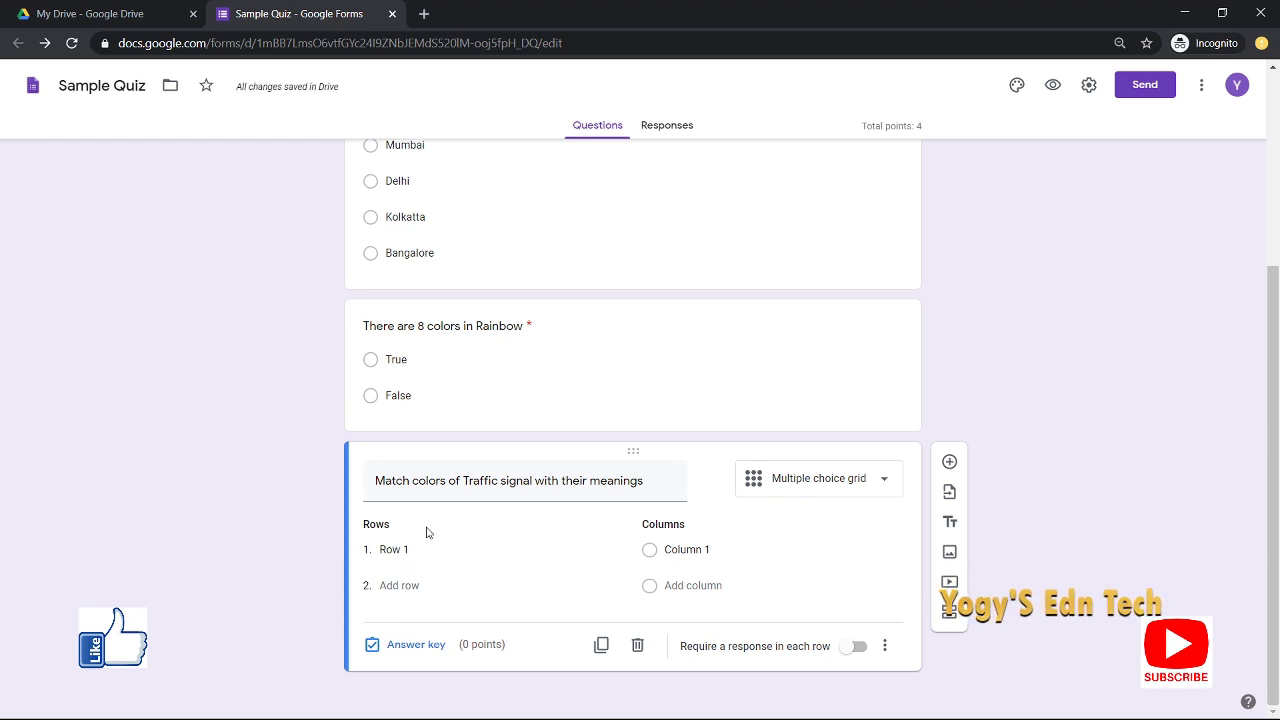
pyautogui.click(415, 554)
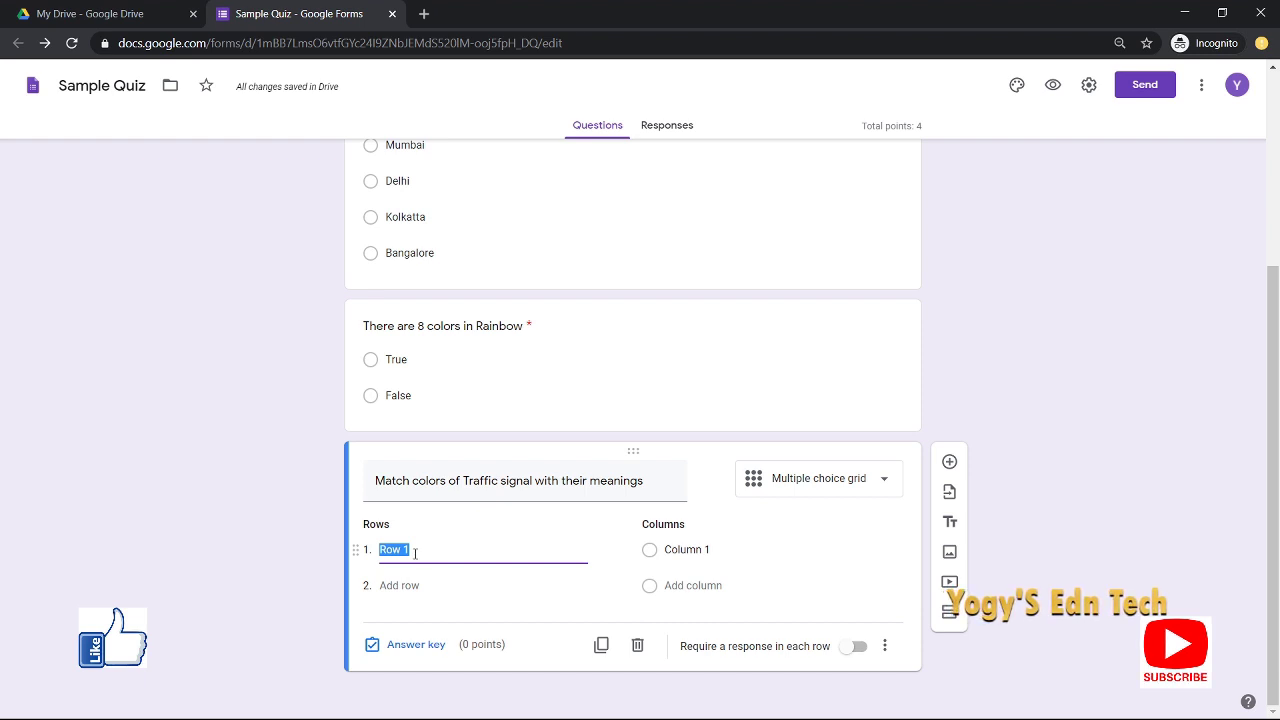
pyautogui.write('Red C')
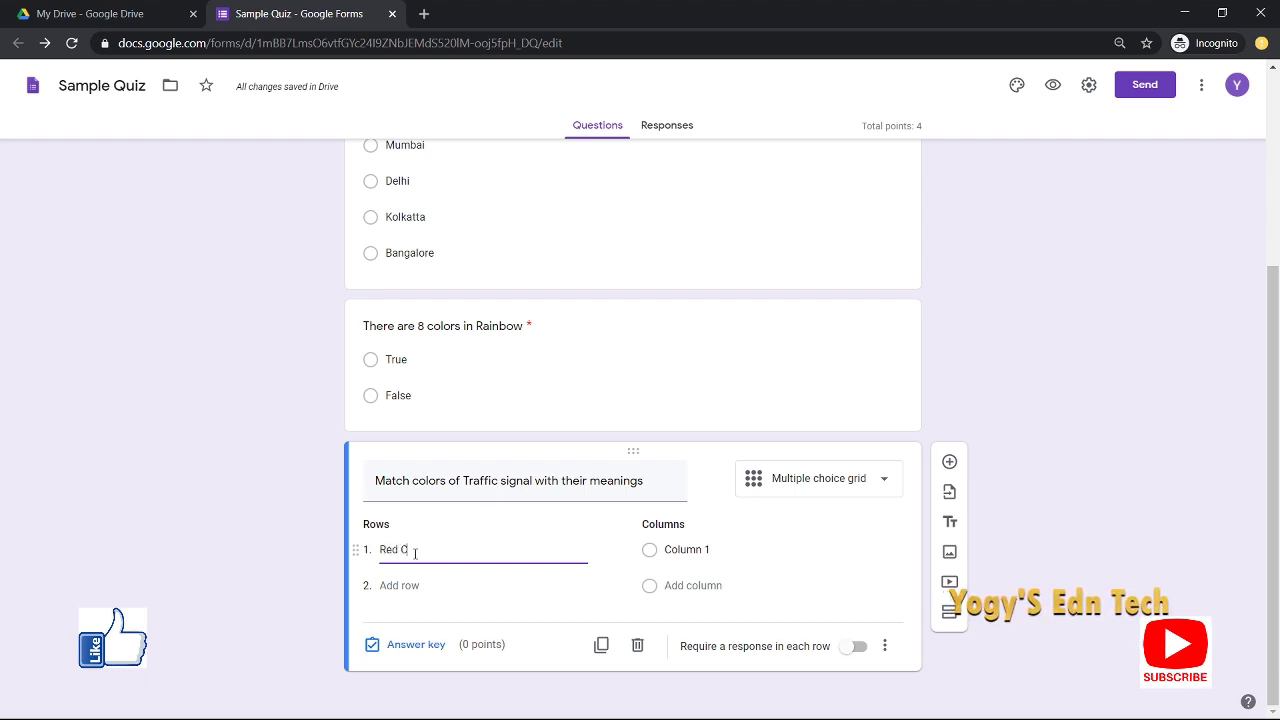
pyautogui.write('olor')
pyautogui.press('Return')
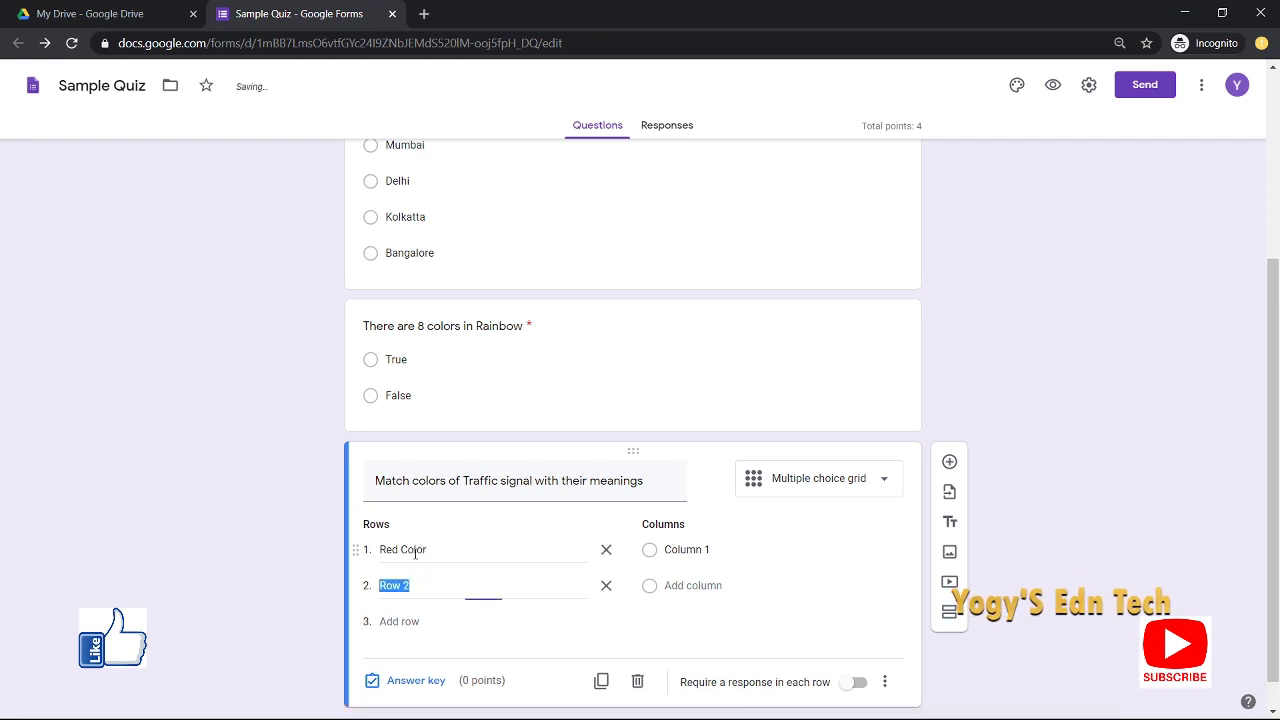
pyautogui.write('Yell')
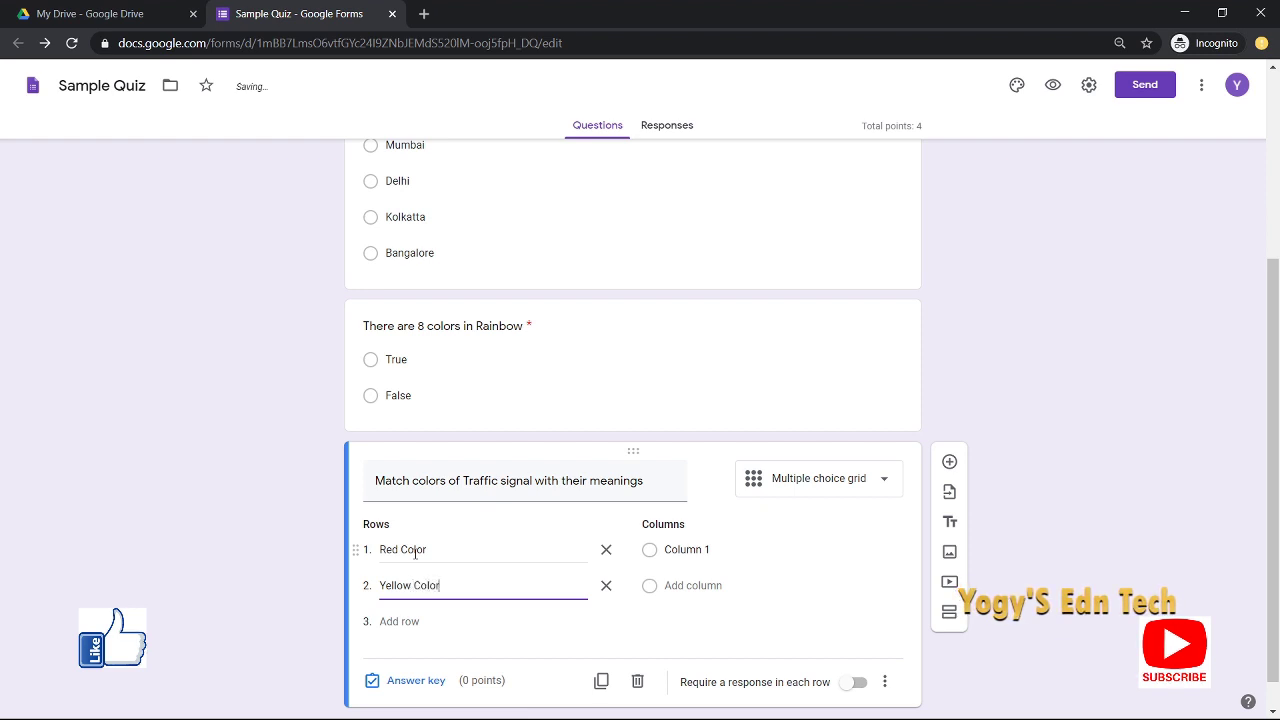
pyautogui.press('Return')
pyautogui.write('Green Color')
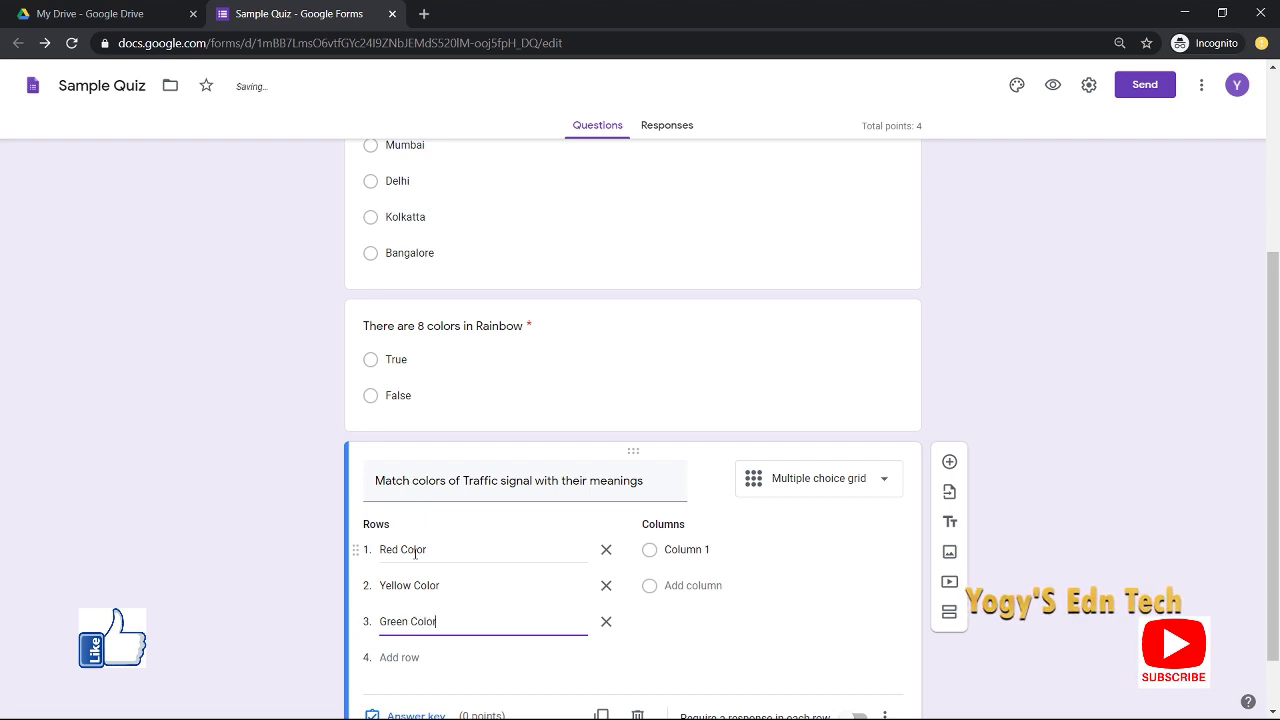
# Step: Enter the grid columns Slow Down, Stop and Go Slow
pyautogui.click(721, 546)
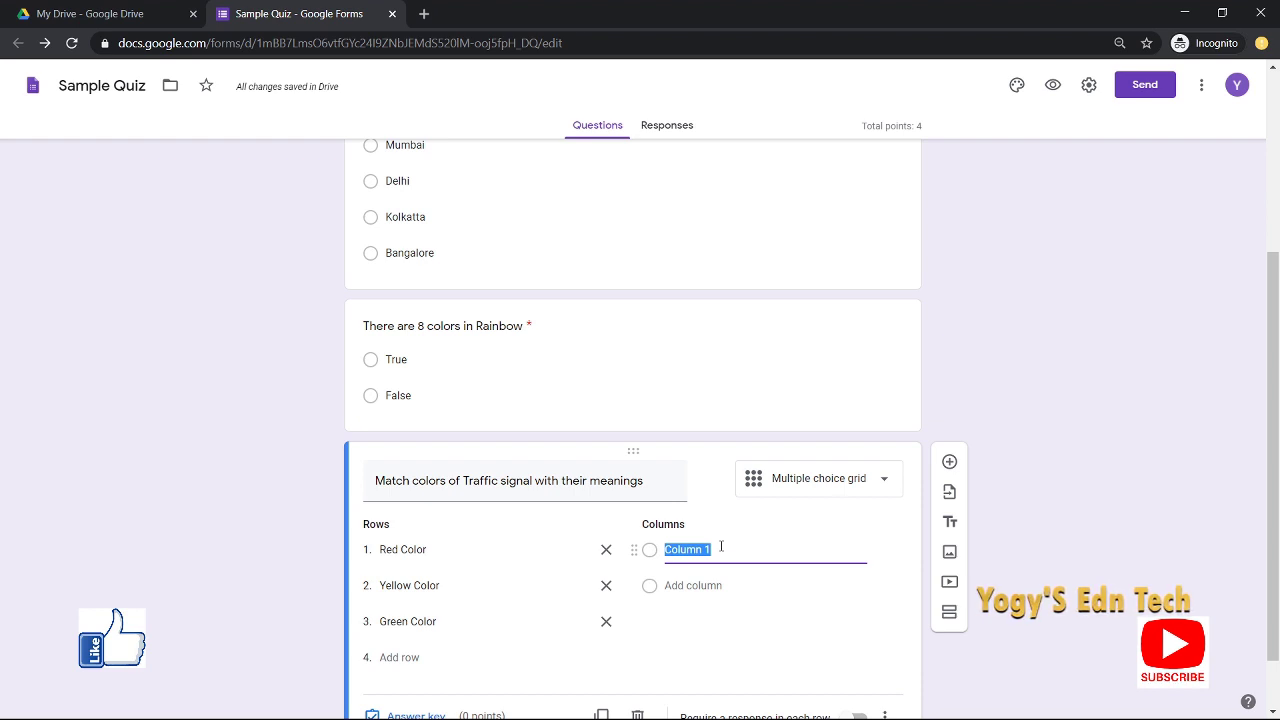
pyautogui.write('Slow Down')
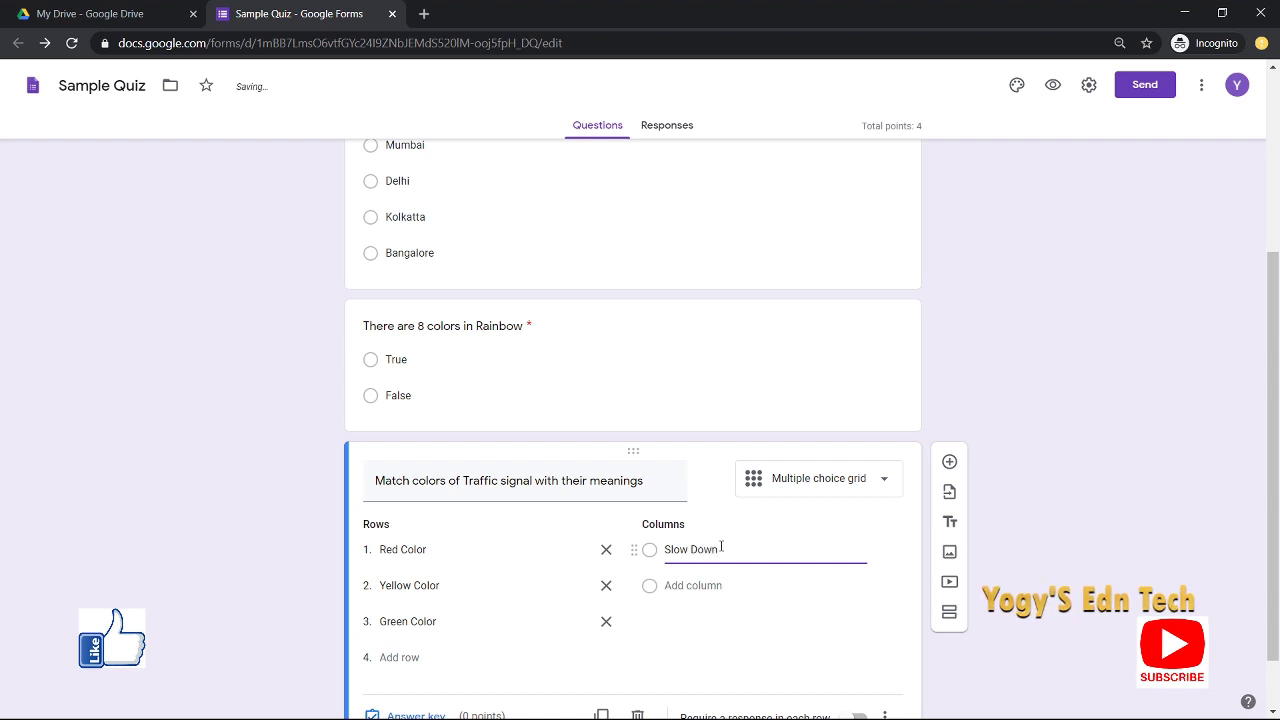
pyautogui.press('Return')
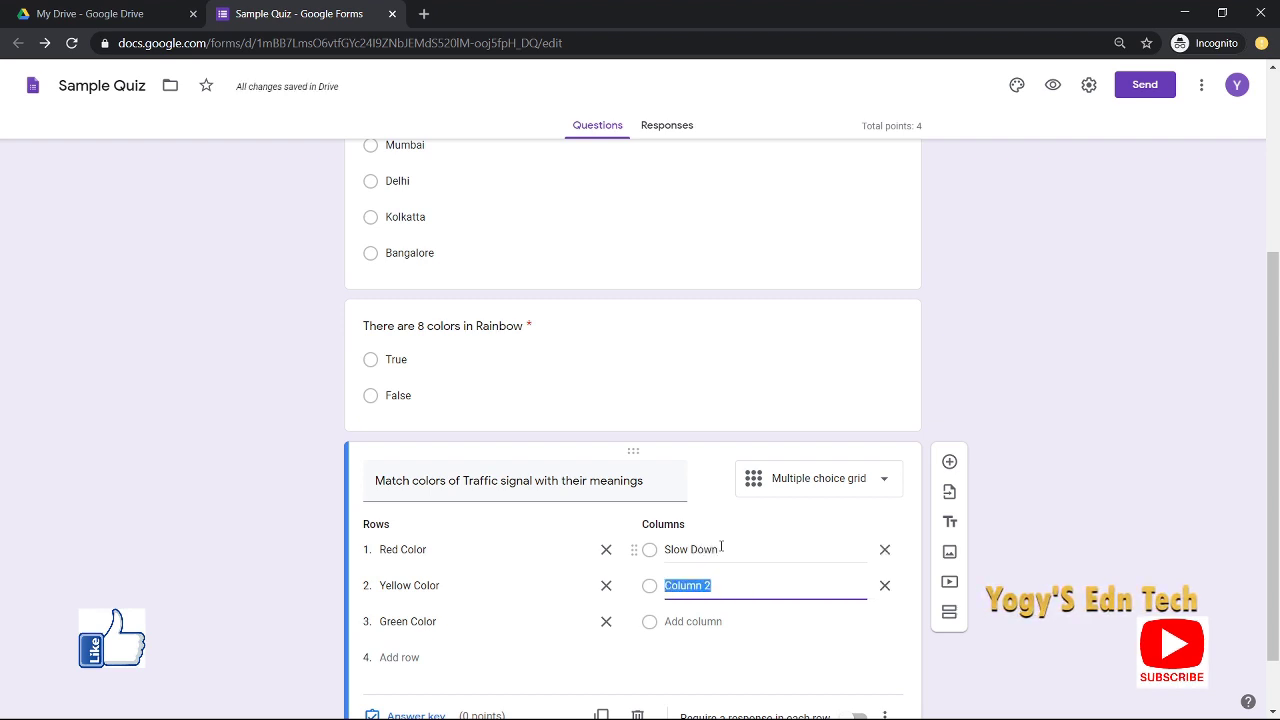
pyautogui.write('Stop')
pyautogui.press('Return')
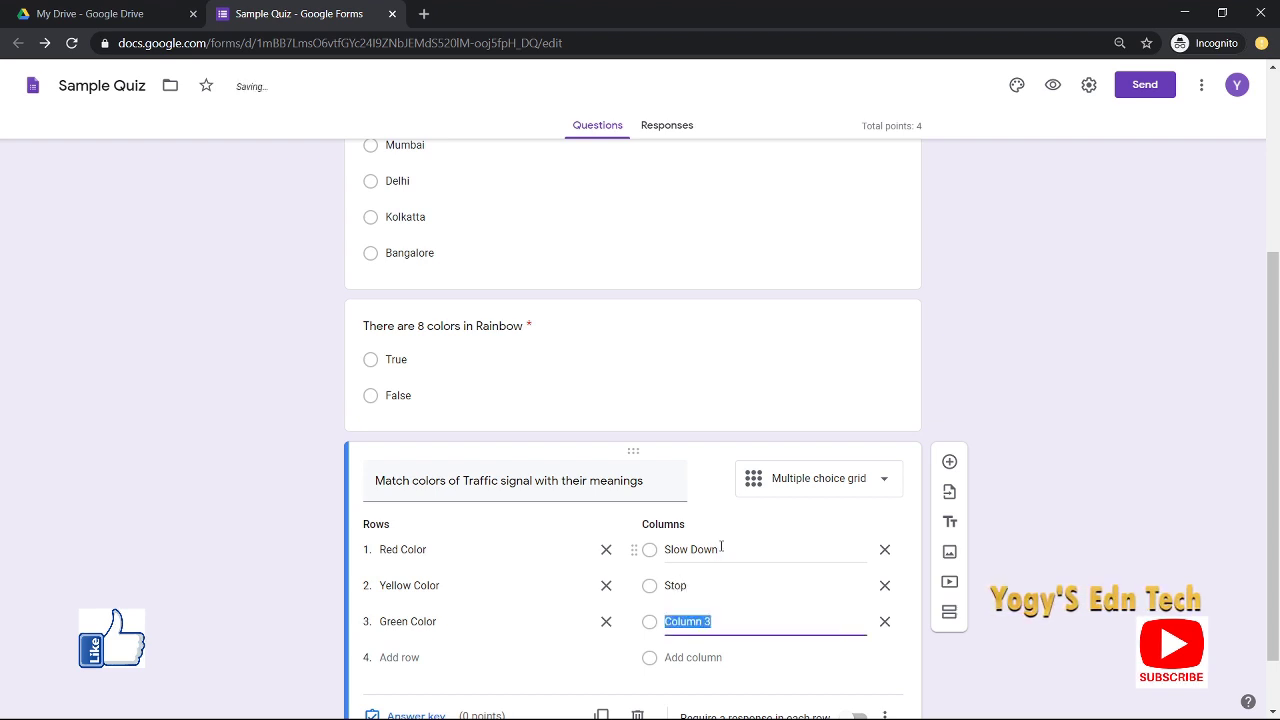
pyautogui.write('Go Slow')
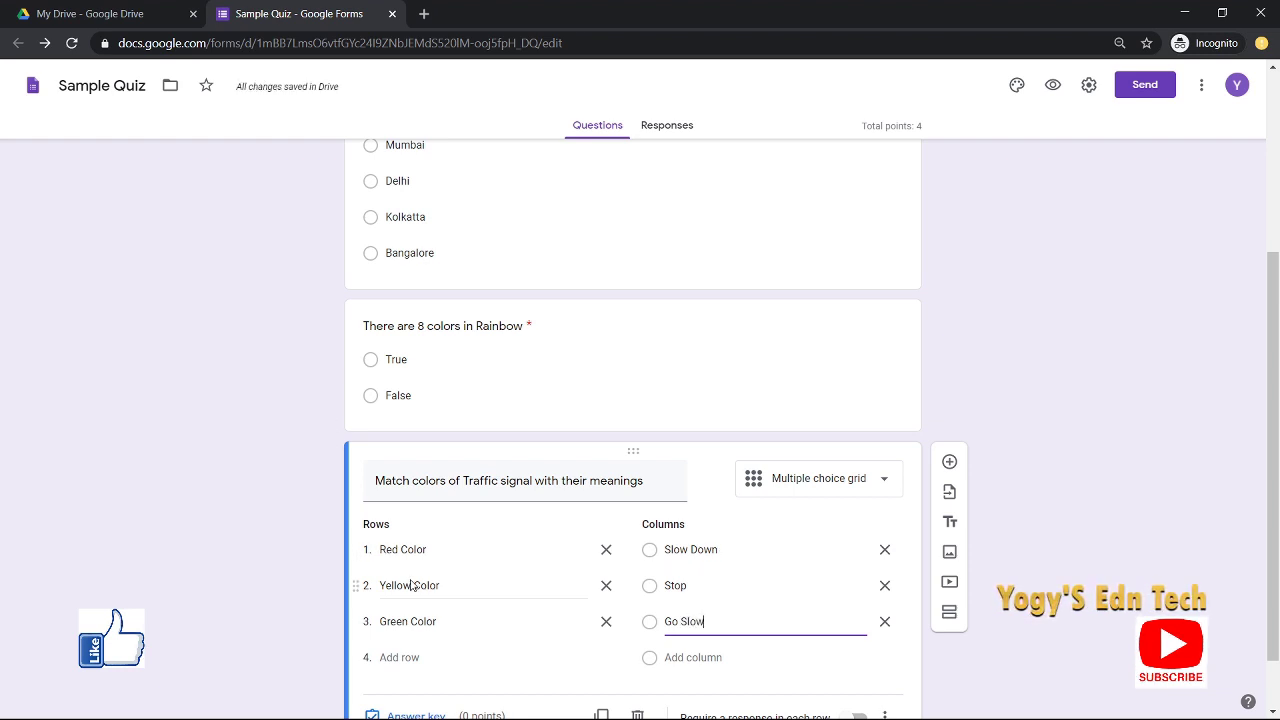
pyautogui.scroll(-1, 687, 649)
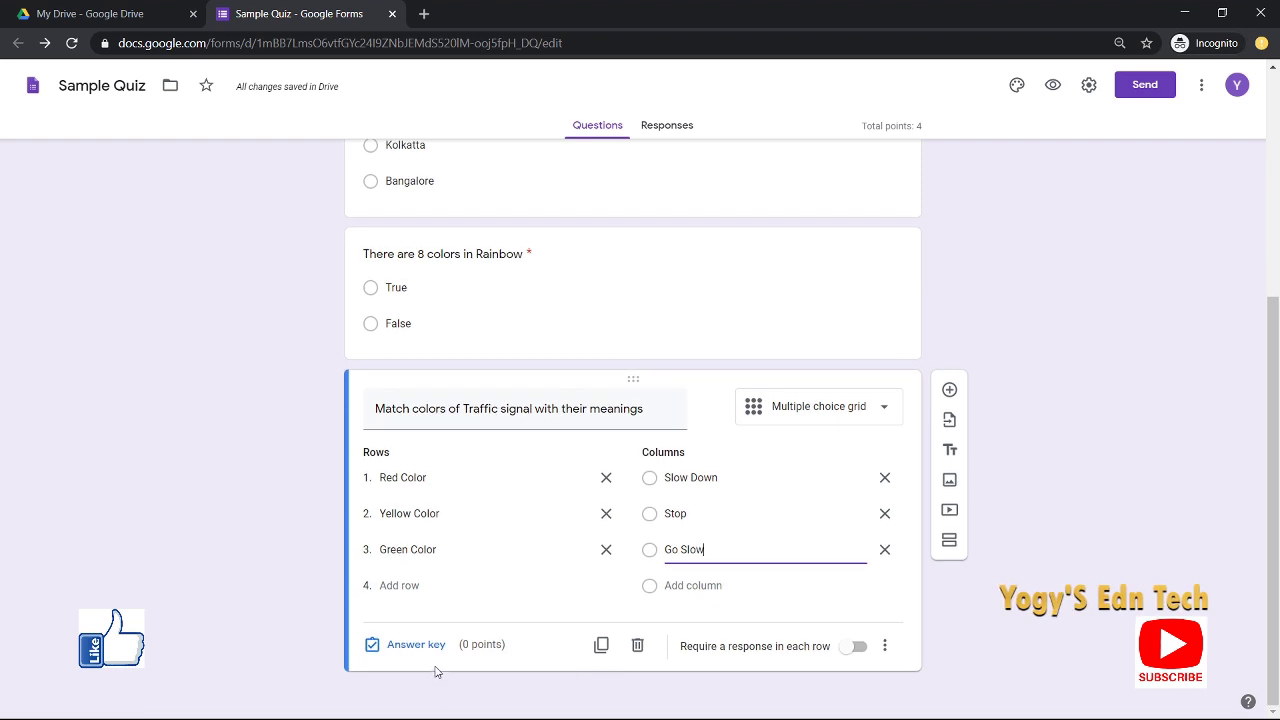
# Step: Require a response in each row and key Red→Stop, Yellow→Slow Down, Green→Go Slow as correct
pyautogui.click(860, 647)
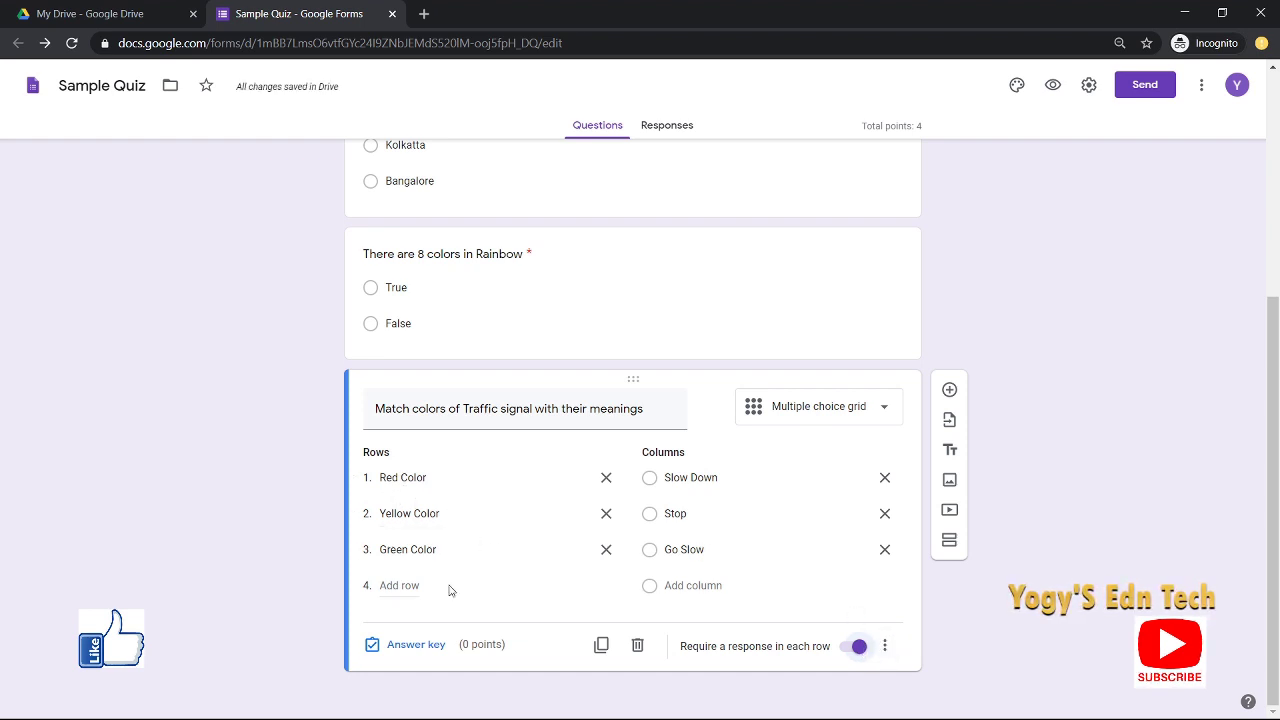
pyautogui.click(424, 647)
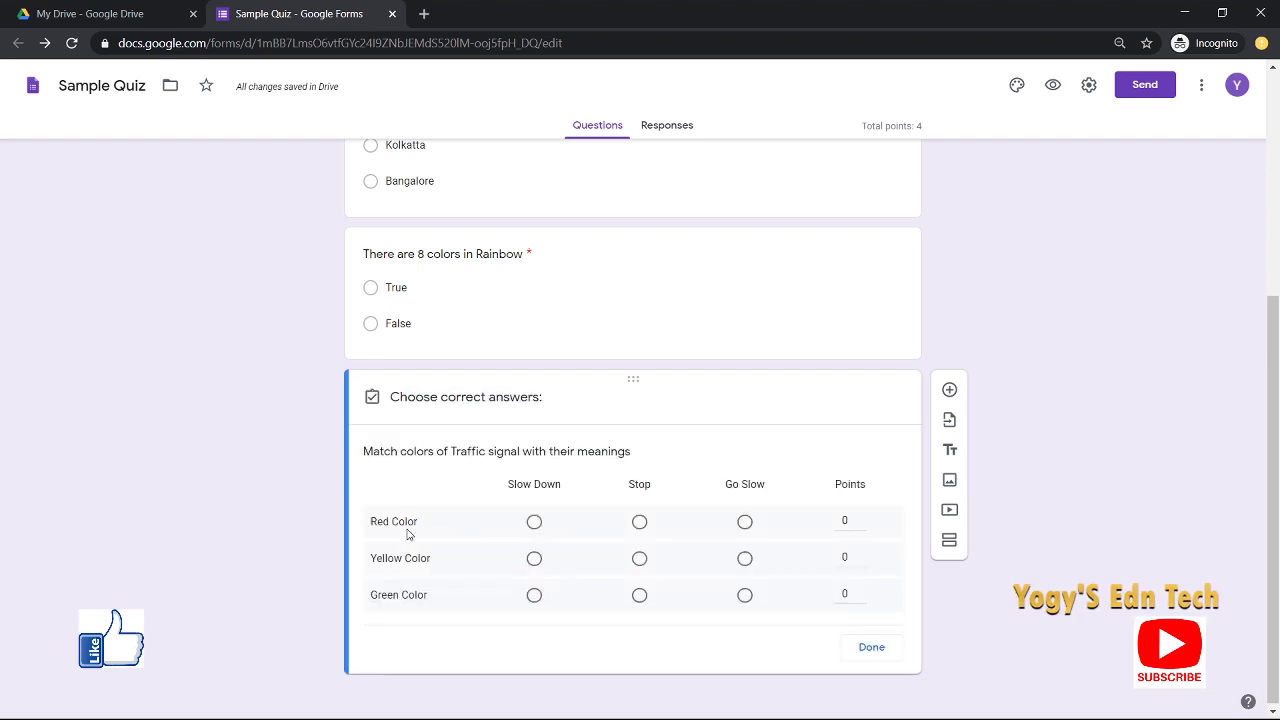
pyautogui.click(639, 522)
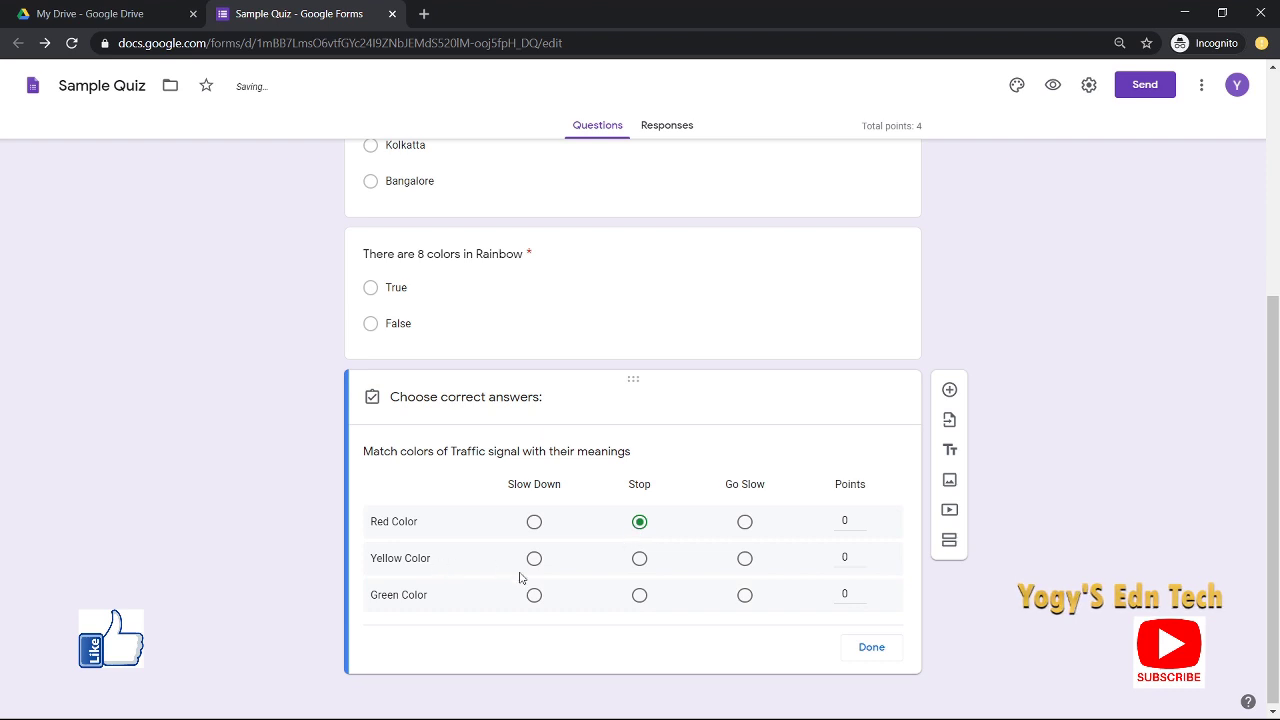
pyautogui.click(745, 558)
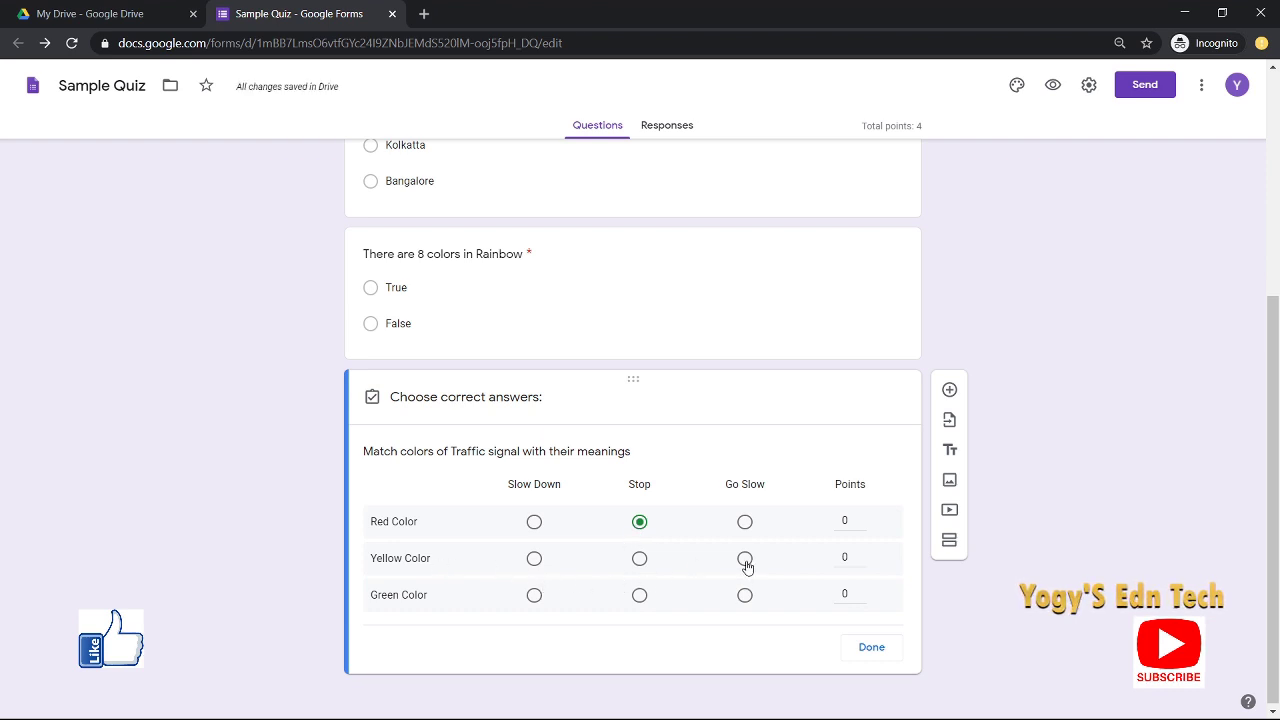
pyautogui.click(536, 561)
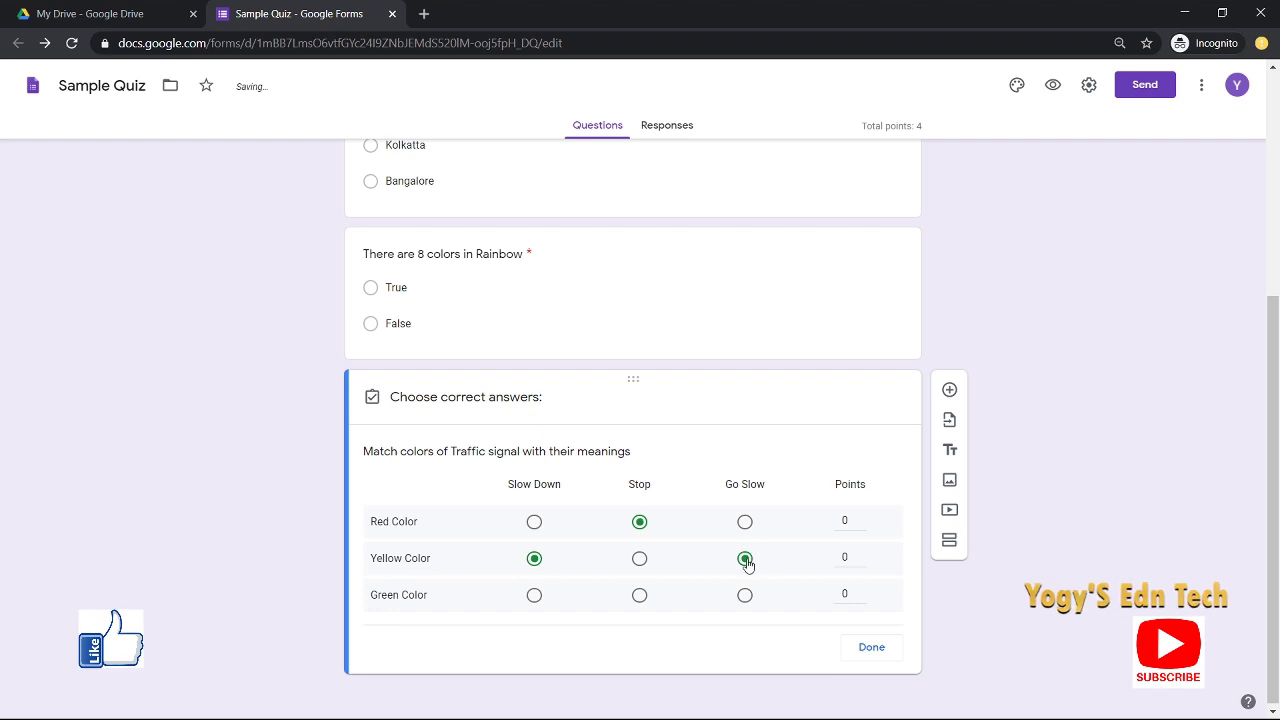
pyautogui.click(746, 562)
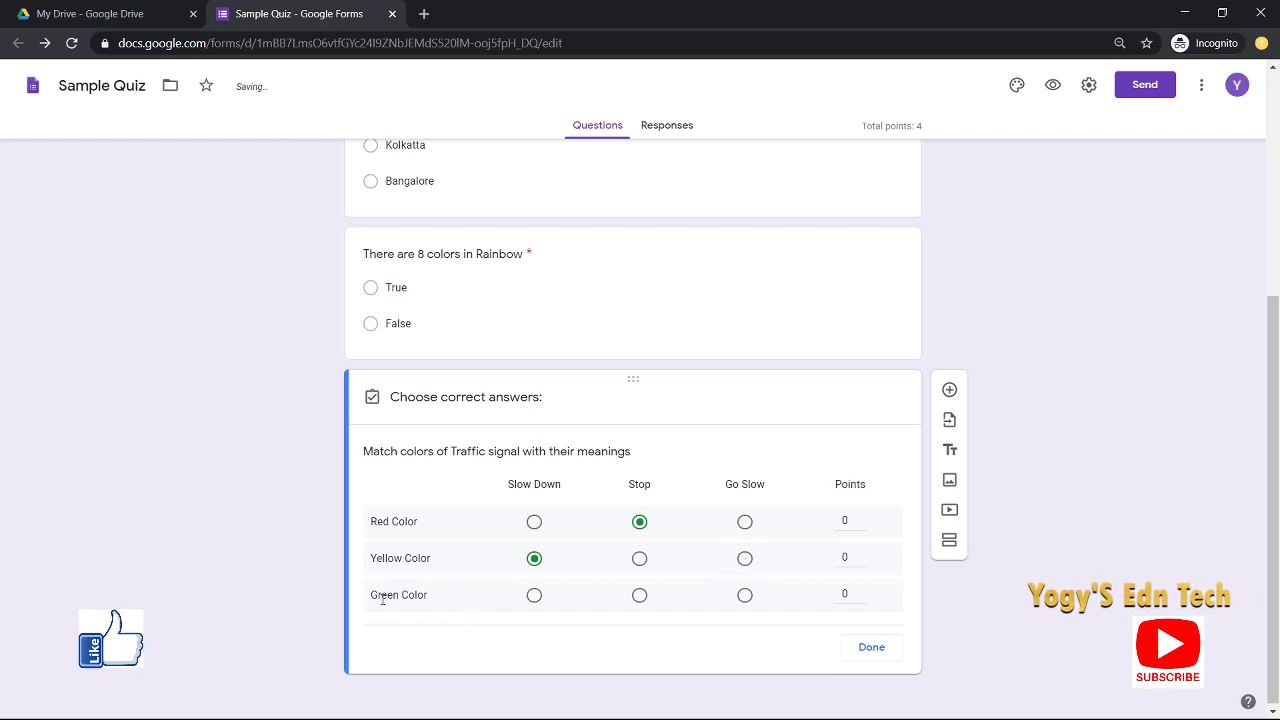
pyautogui.click(745, 595)
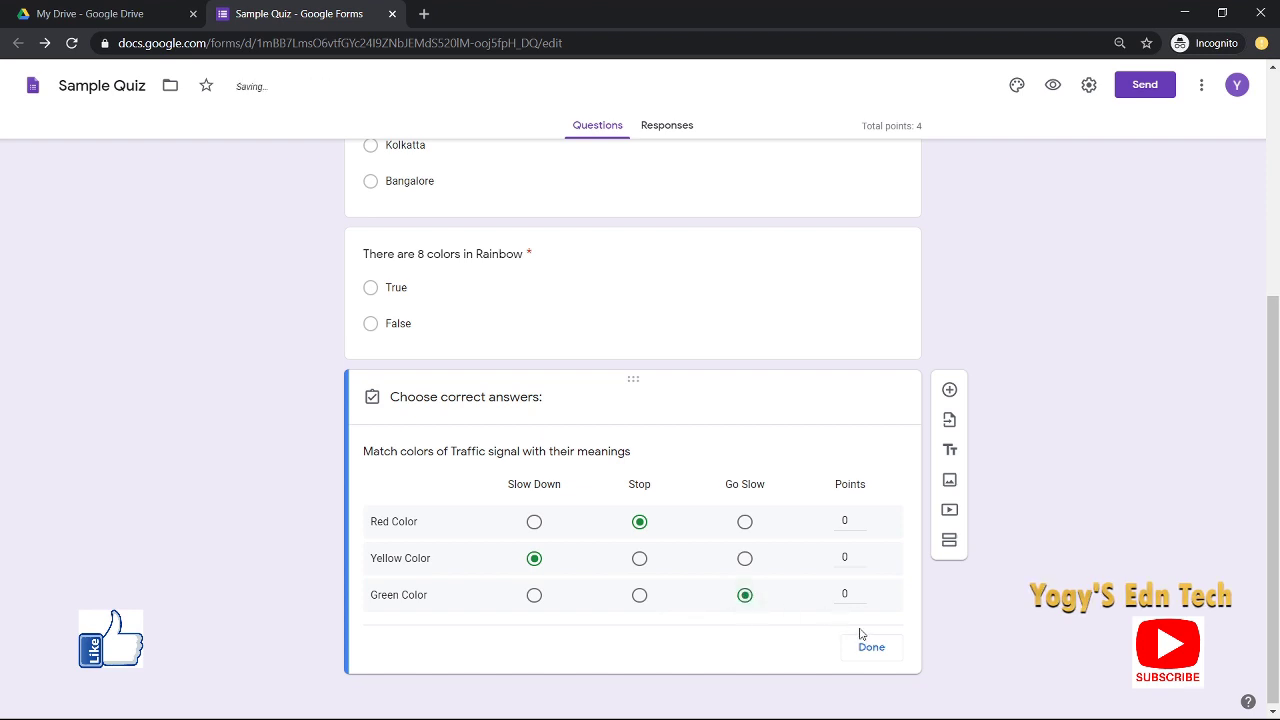
# Step: Give each of the three grid rows 2 points and finish the answer key
pyautogui.click(861, 517)
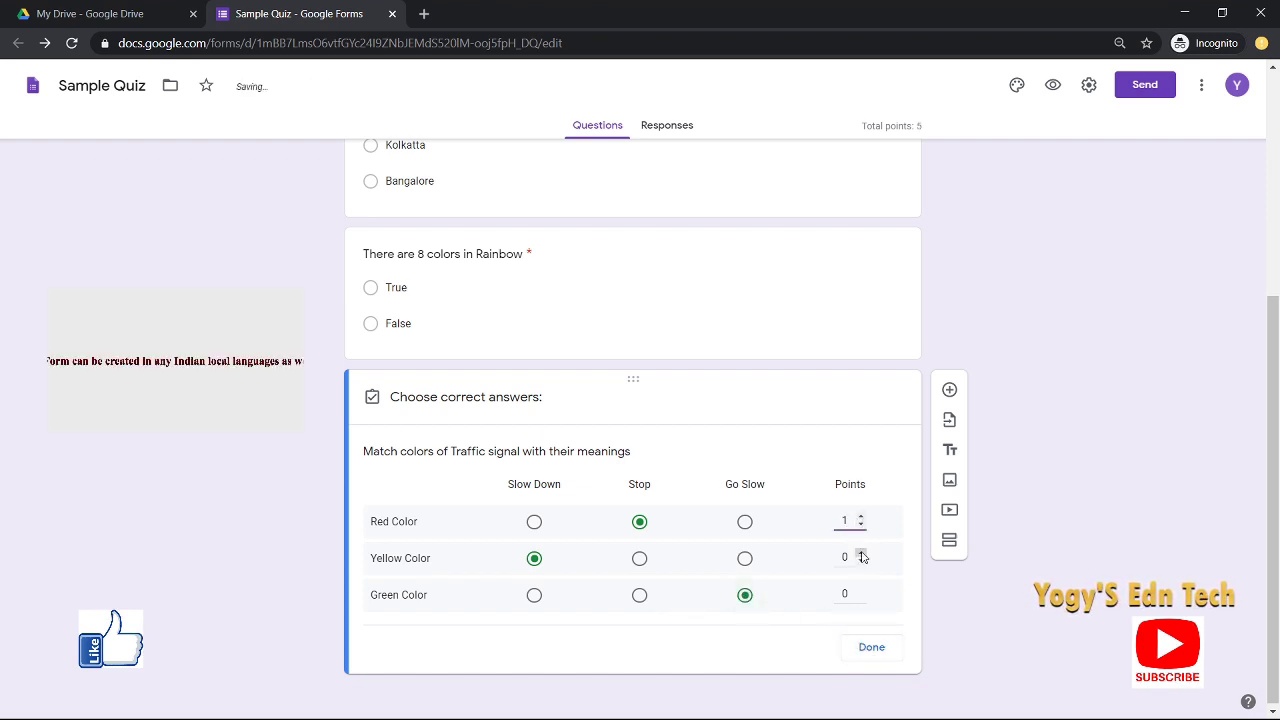
pyautogui.click(861, 553)
pyautogui.click(861, 517)
pyautogui.click(861, 553)
pyautogui.click(860, 590)
pyautogui.click(860, 590)
pyautogui.click(869, 649)
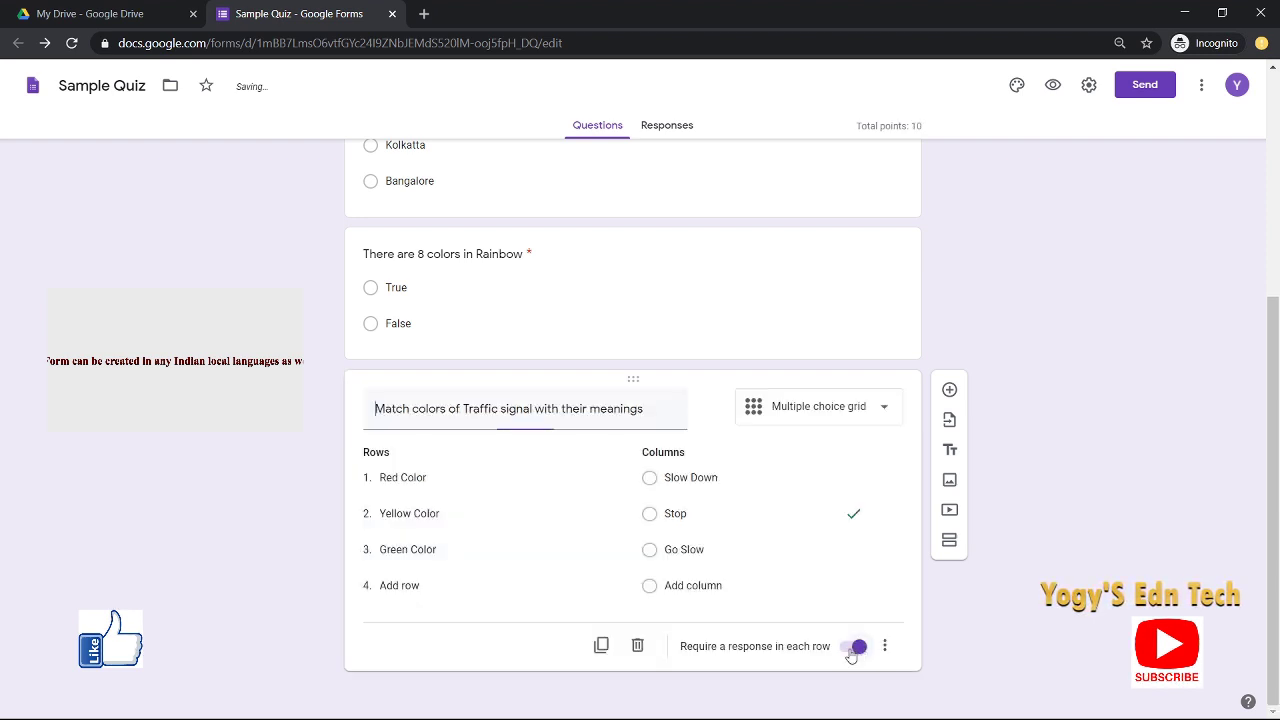
# Step: Shorten the third column label from Go Slow to Go
pyautogui.click(741, 551)
pyautogui.click(741, 552)
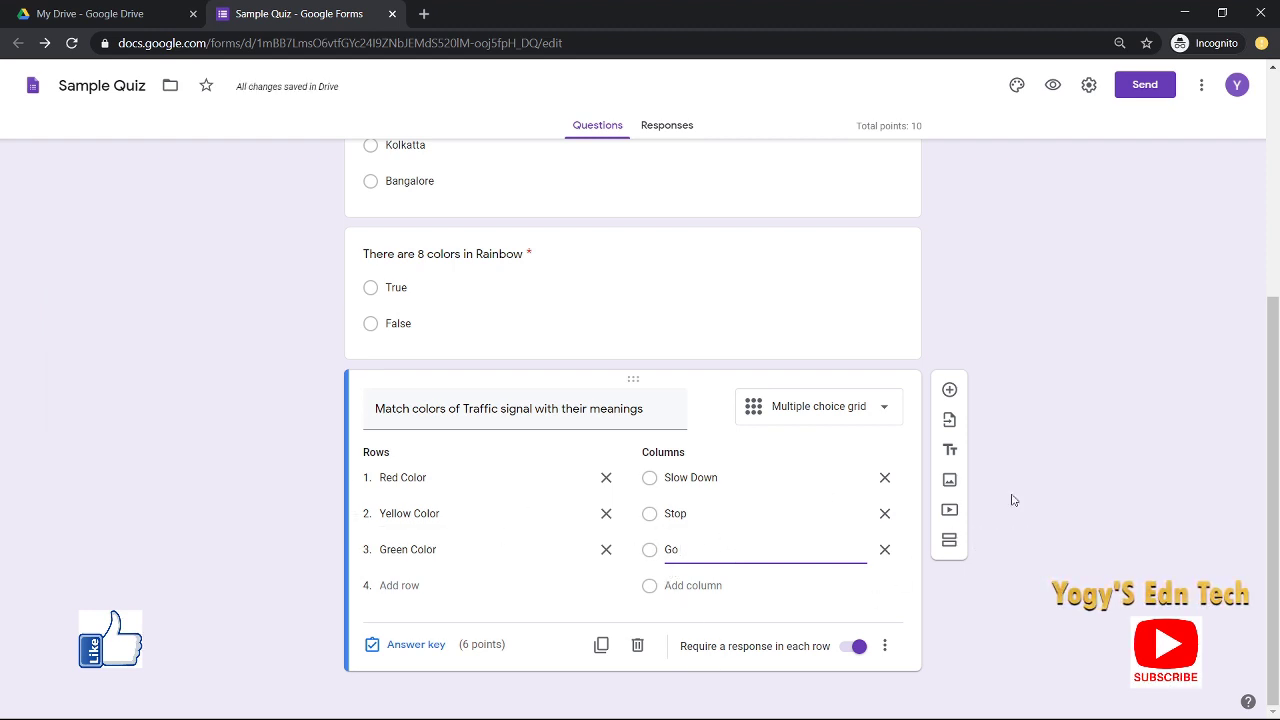
pyautogui.scroll(2, 711, 417)
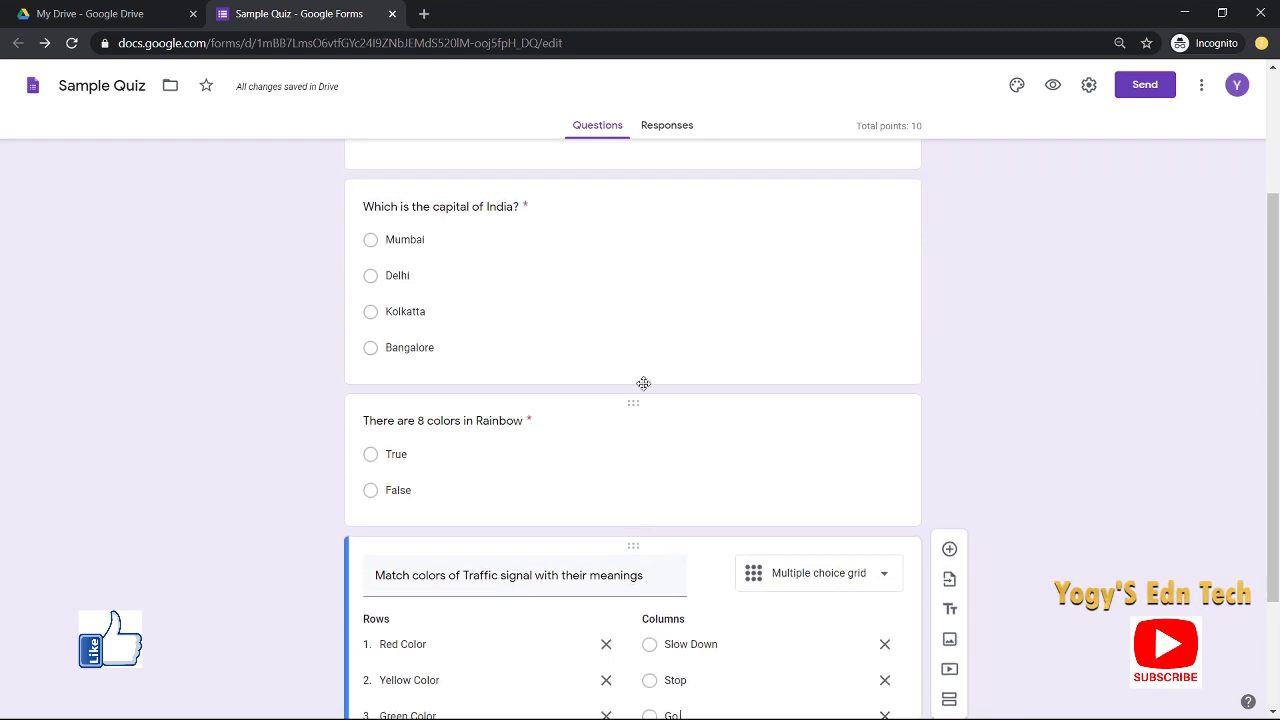
pyautogui.click(642, 256)
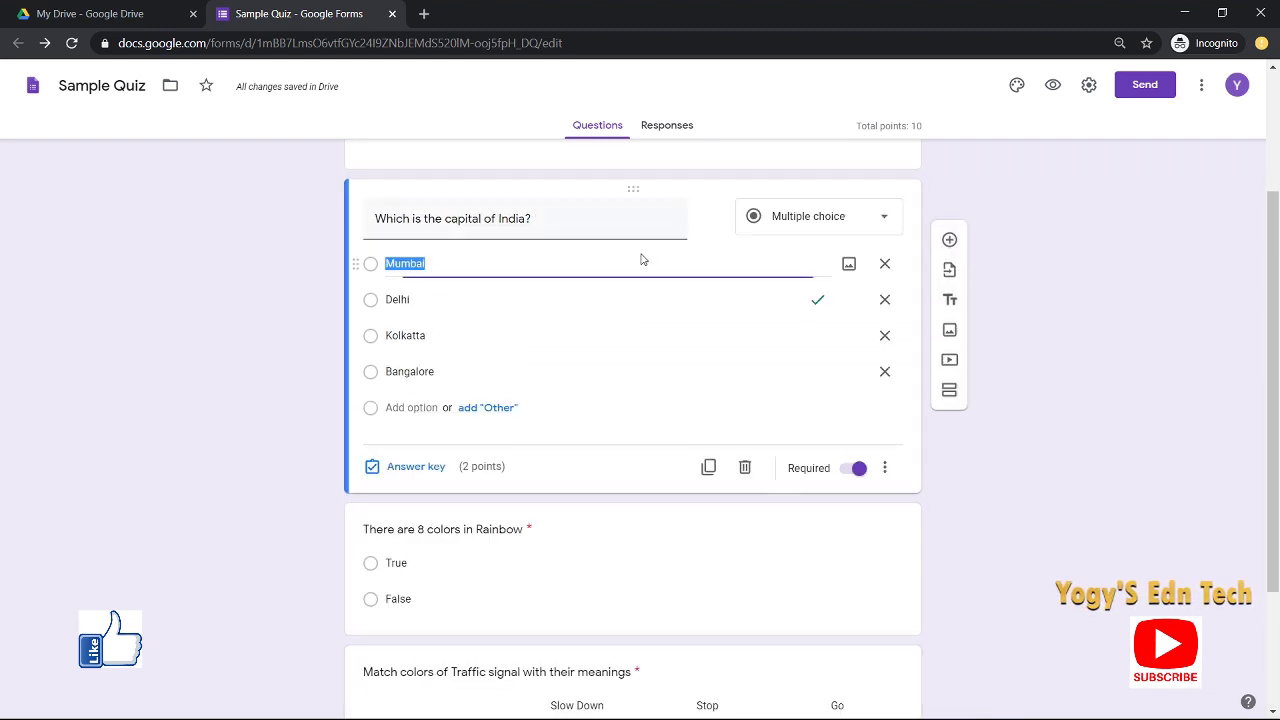
# Step: Switch the capital of India question to Dropdown and check its answer list in the preview
pyautogui.click(815, 218)
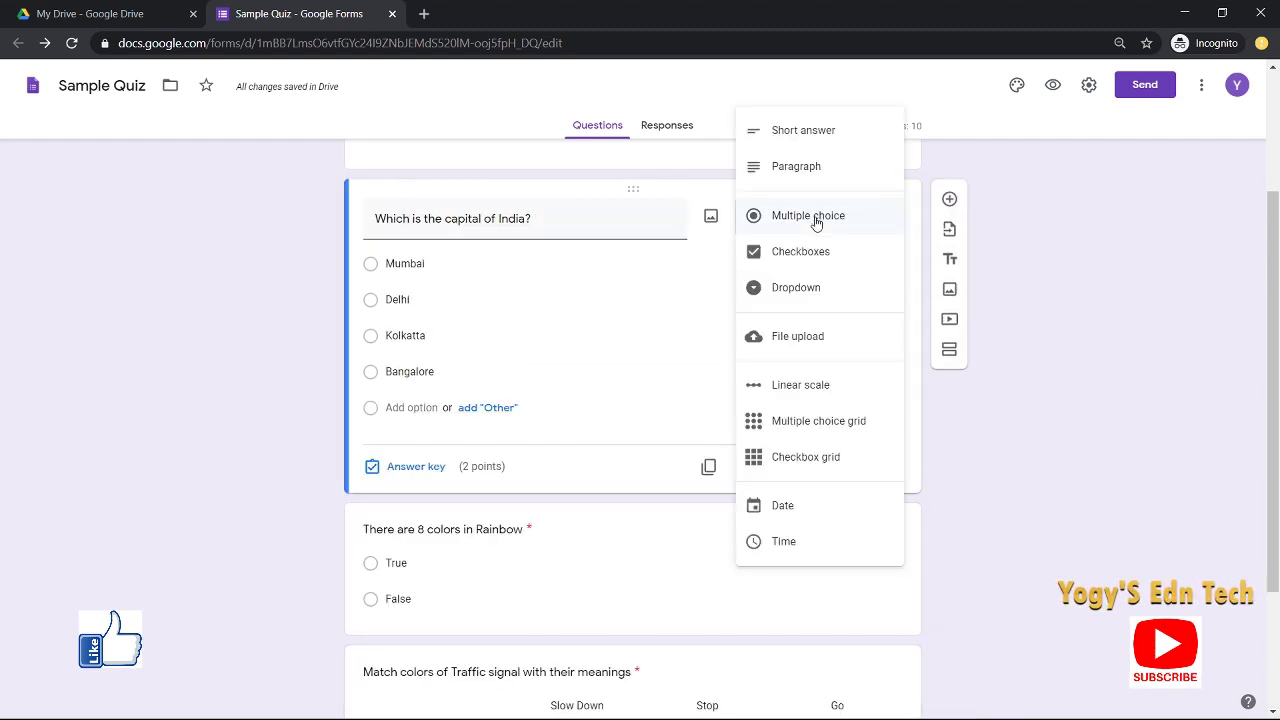
pyautogui.click(790, 300)
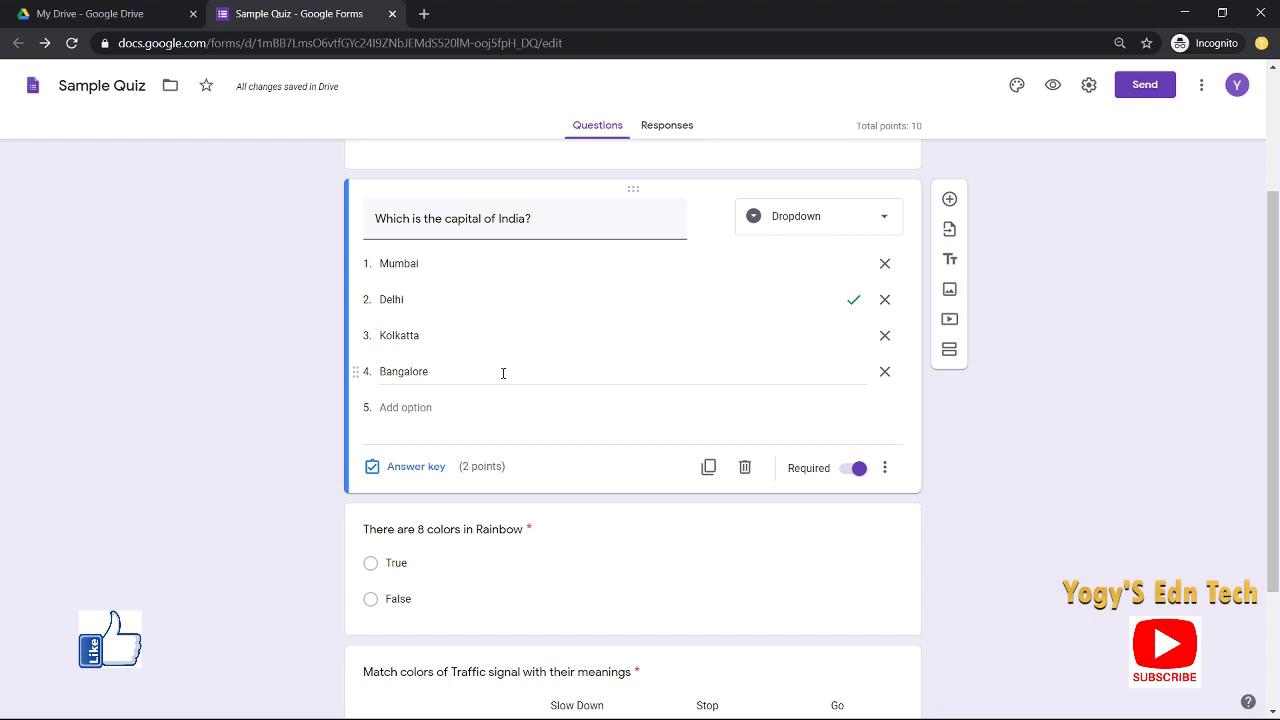
pyautogui.click(1053, 85)
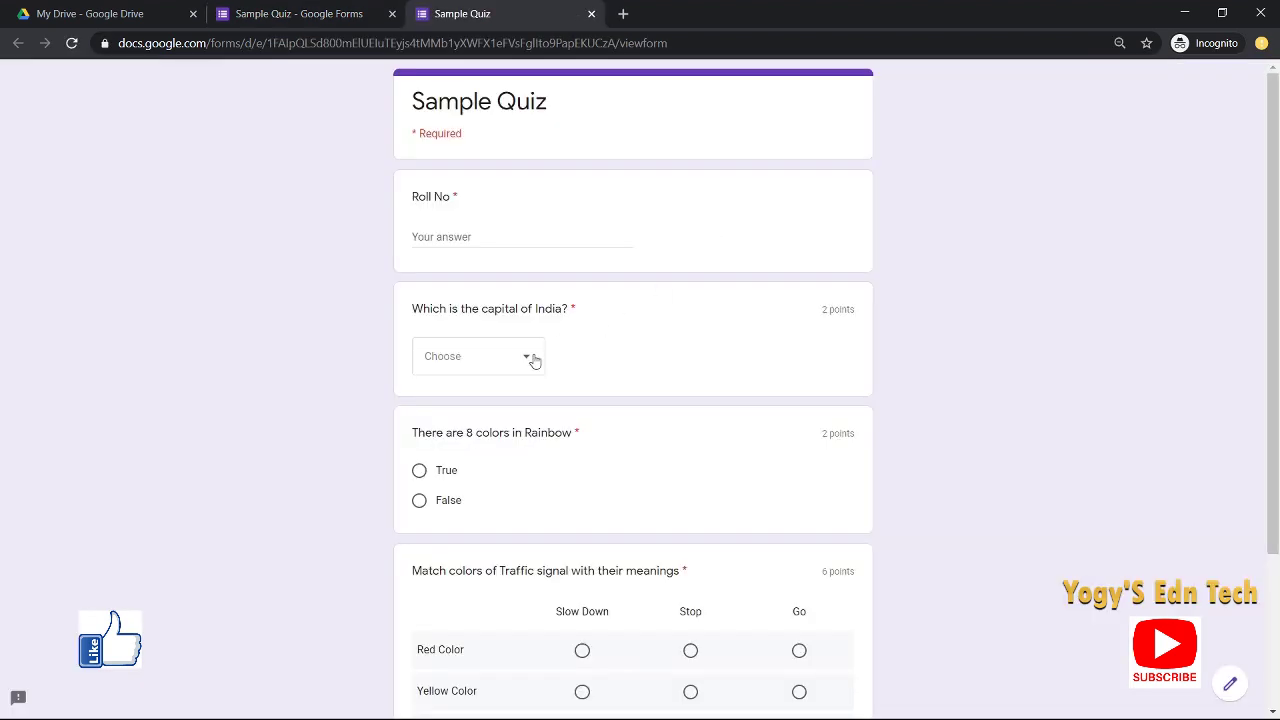
pyautogui.click(527, 357)
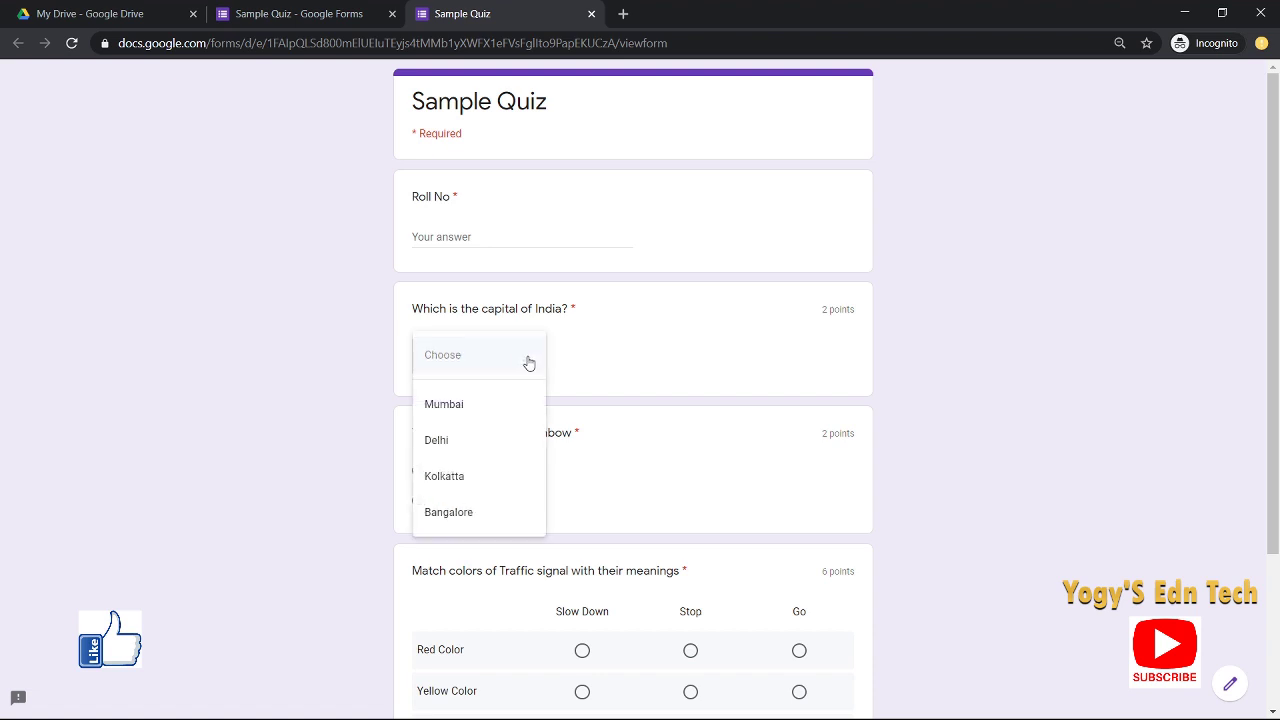
pyautogui.click(591, 354)
pyautogui.click(591, 14)
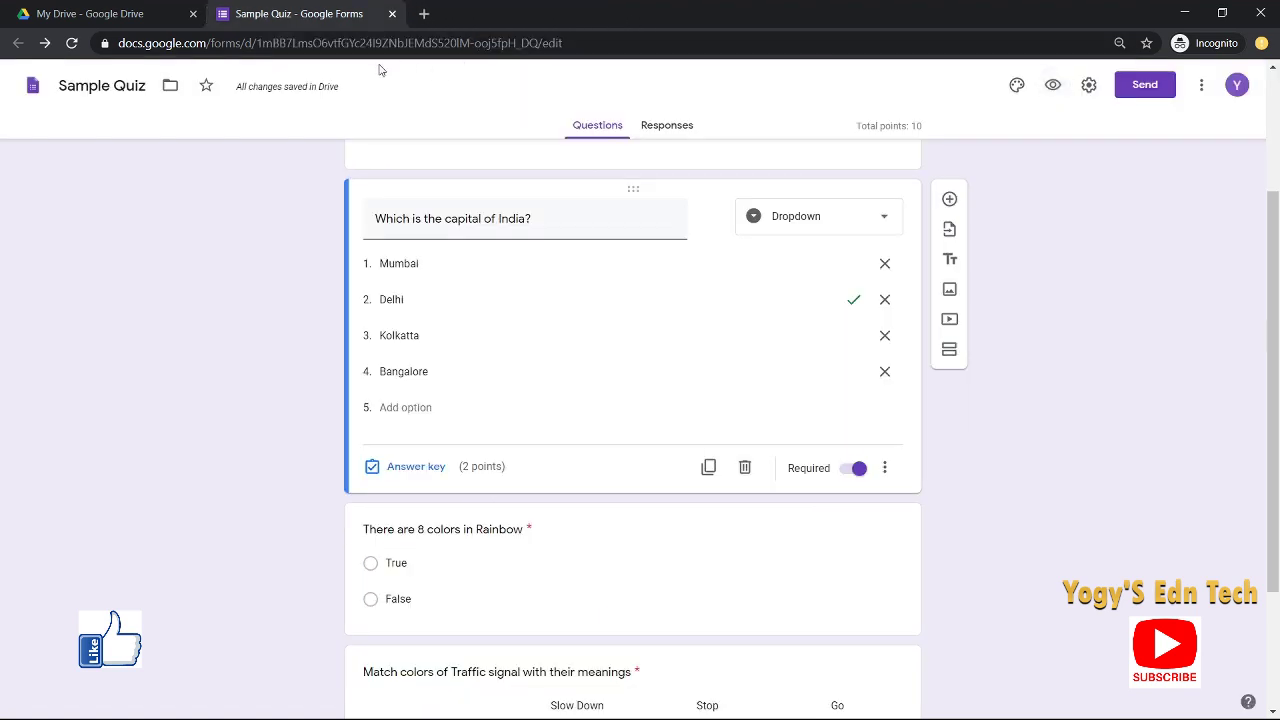
# Step: Change the capital question to Multiple choice and preview the quiz again
pyautogui.click(790, 218)
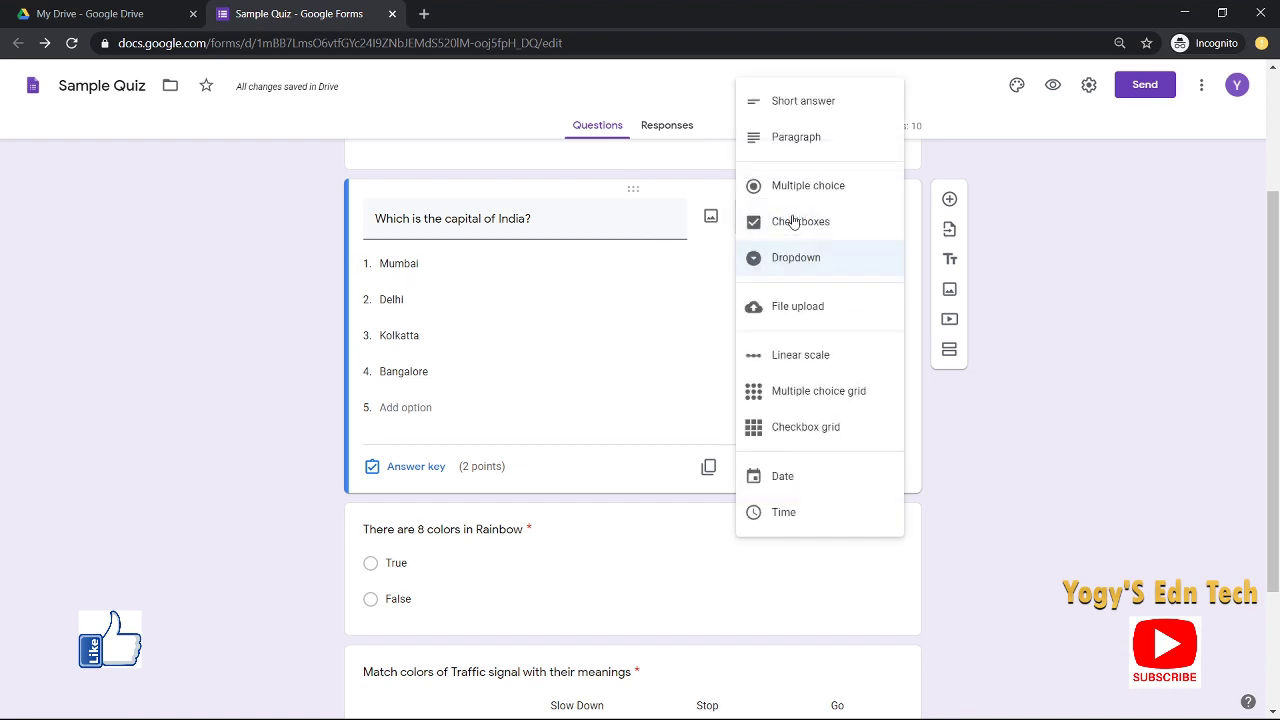
pyautogui.click(820, 187)
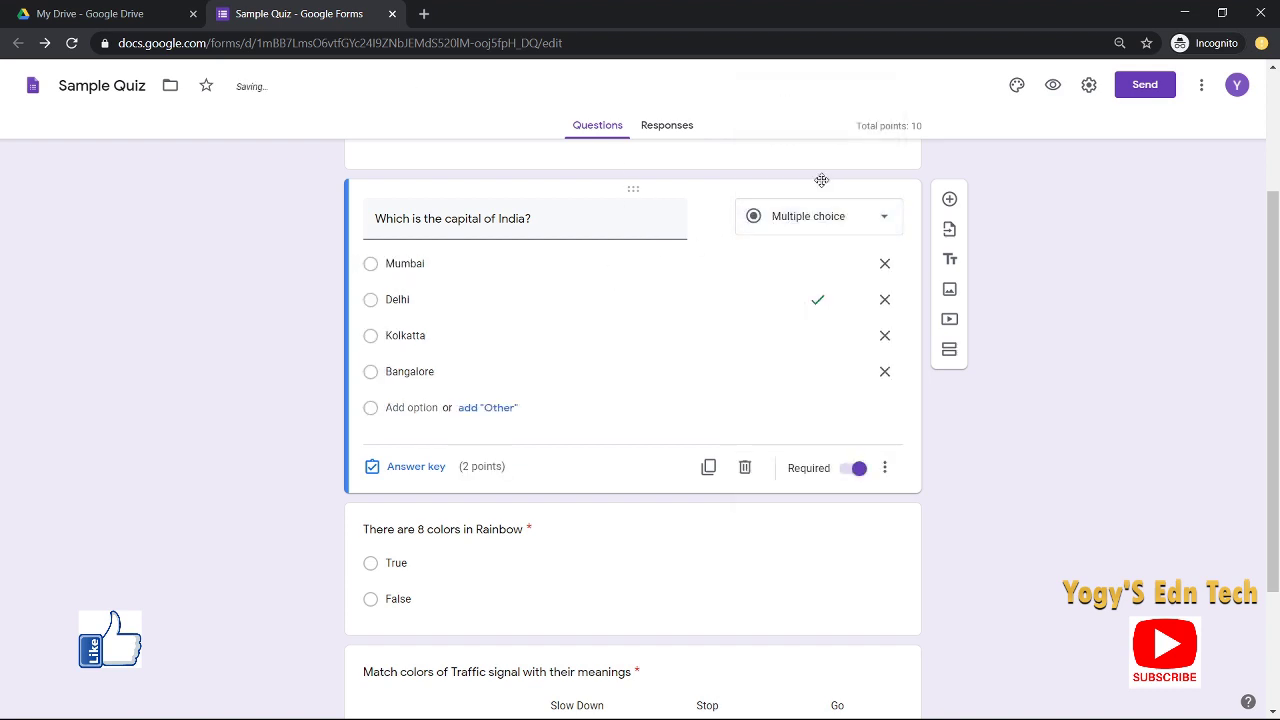
pyautogui.click(1053, 86)
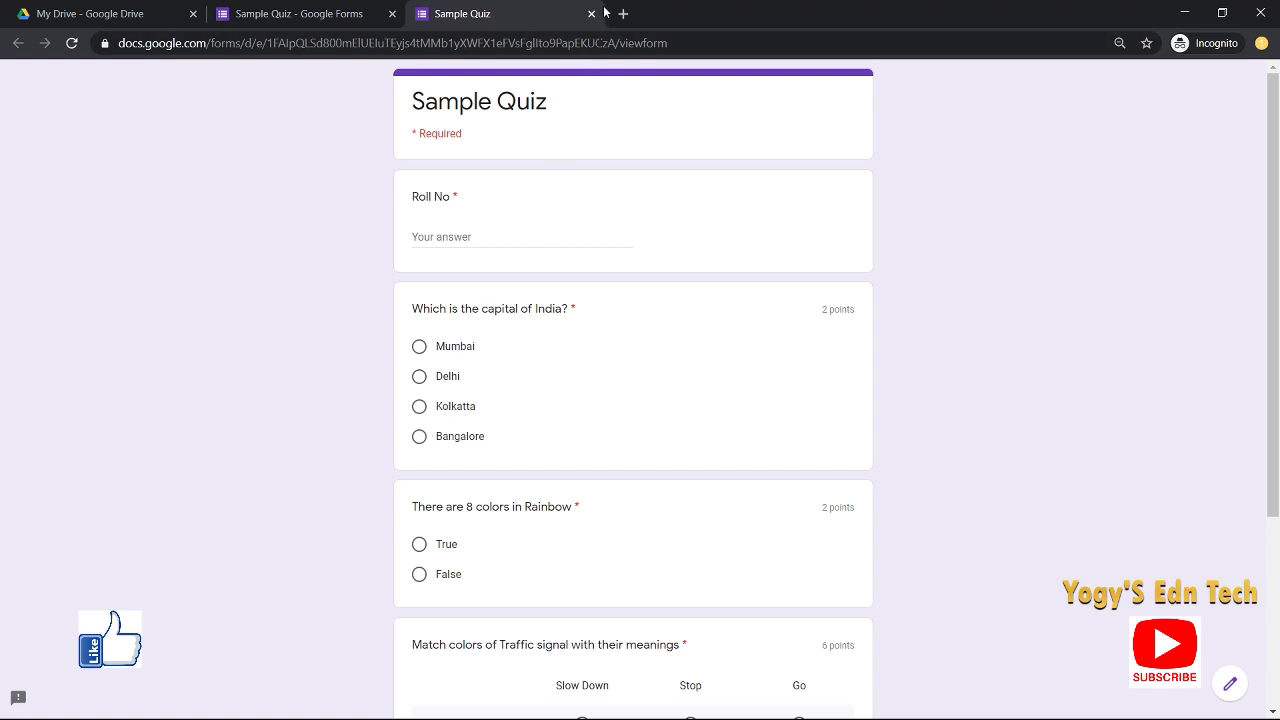
# Step: Answer Roll No 10, Delhi for the capital, and False for the rainbow question
pyautogui.scroll(-4, 555, 274)
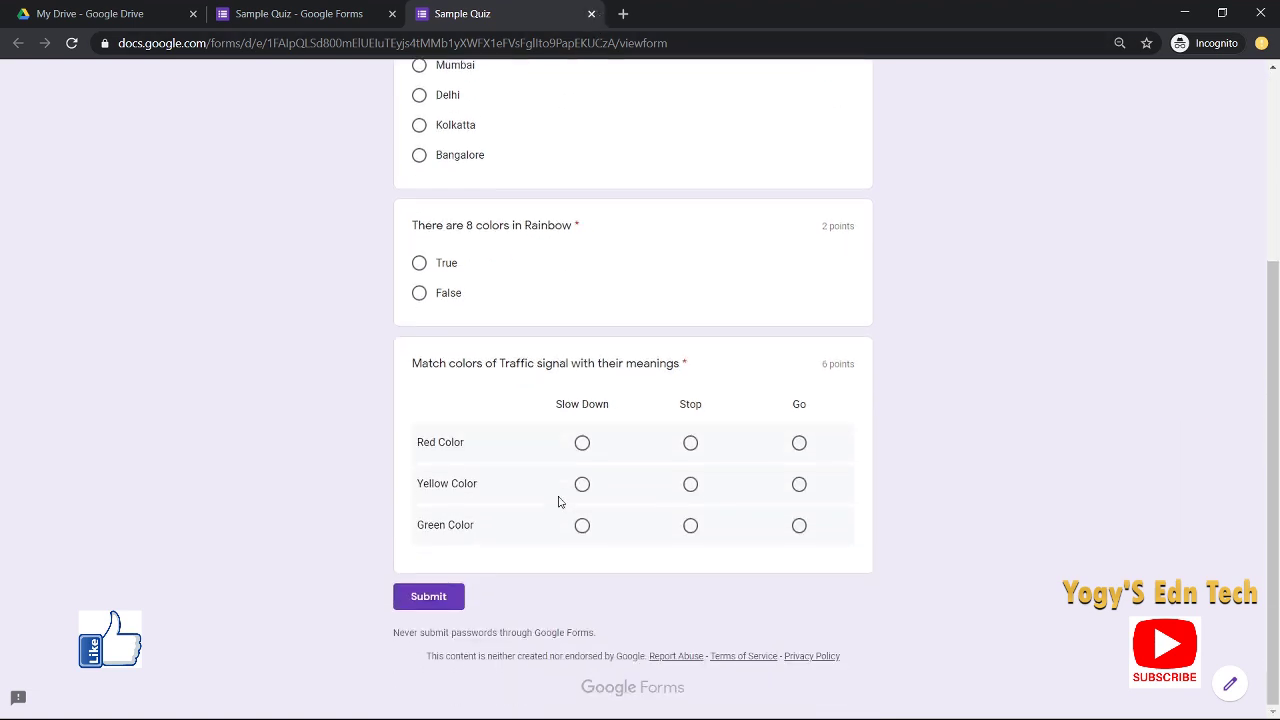
pyautogui.scroll(4, 560, 520)
pyautogui.scroll(-3, 586, 364)
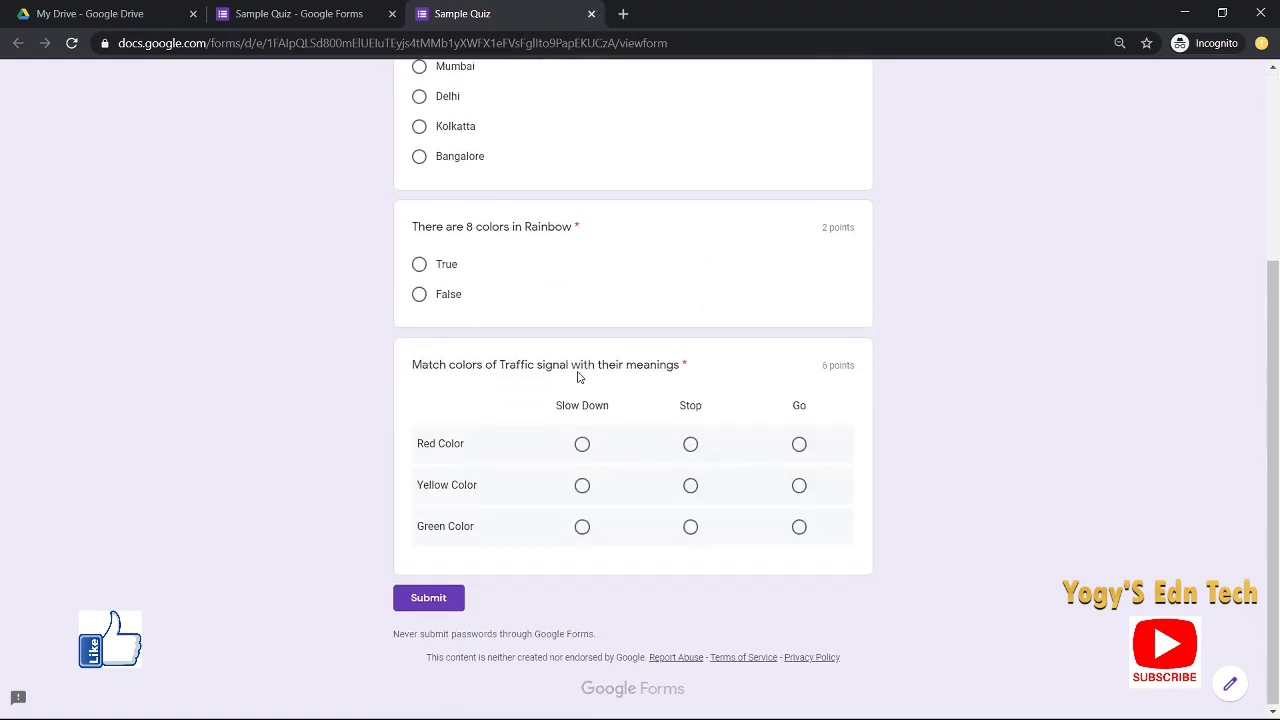
pyautogui.scroll(3, 553, 555)
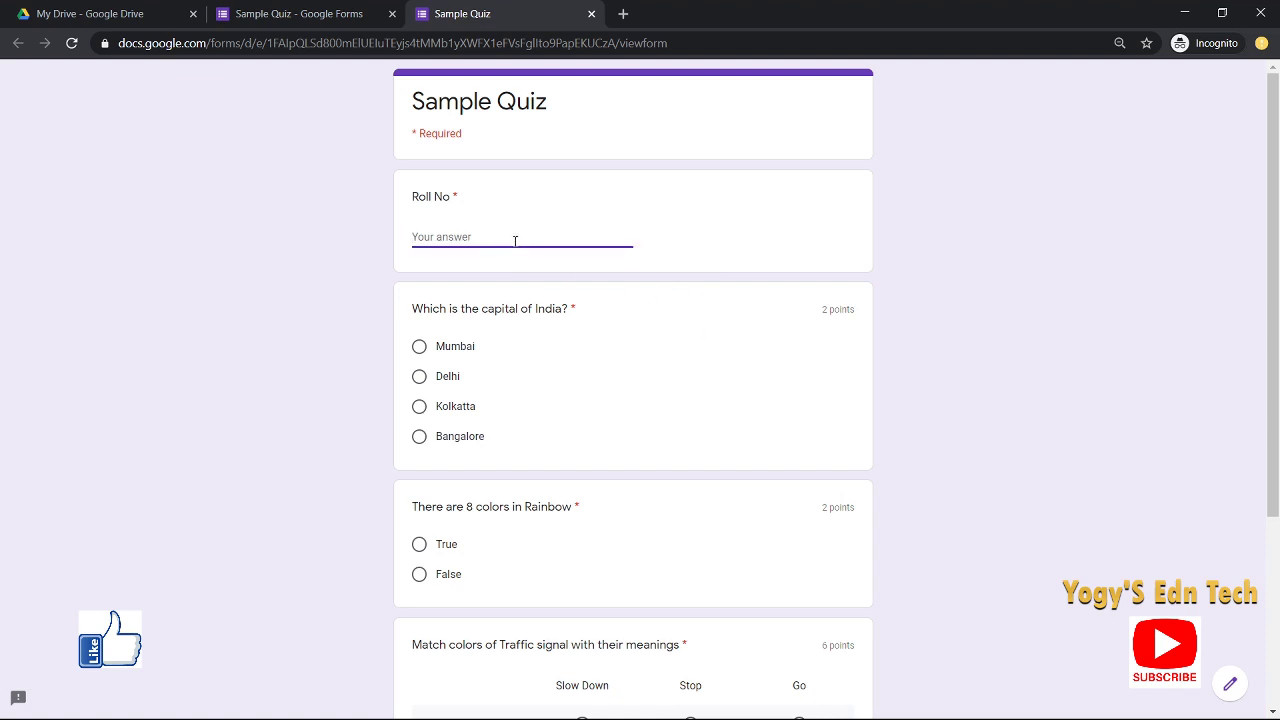
pyautogui.write('10')
pyautogui.click(420, 378)
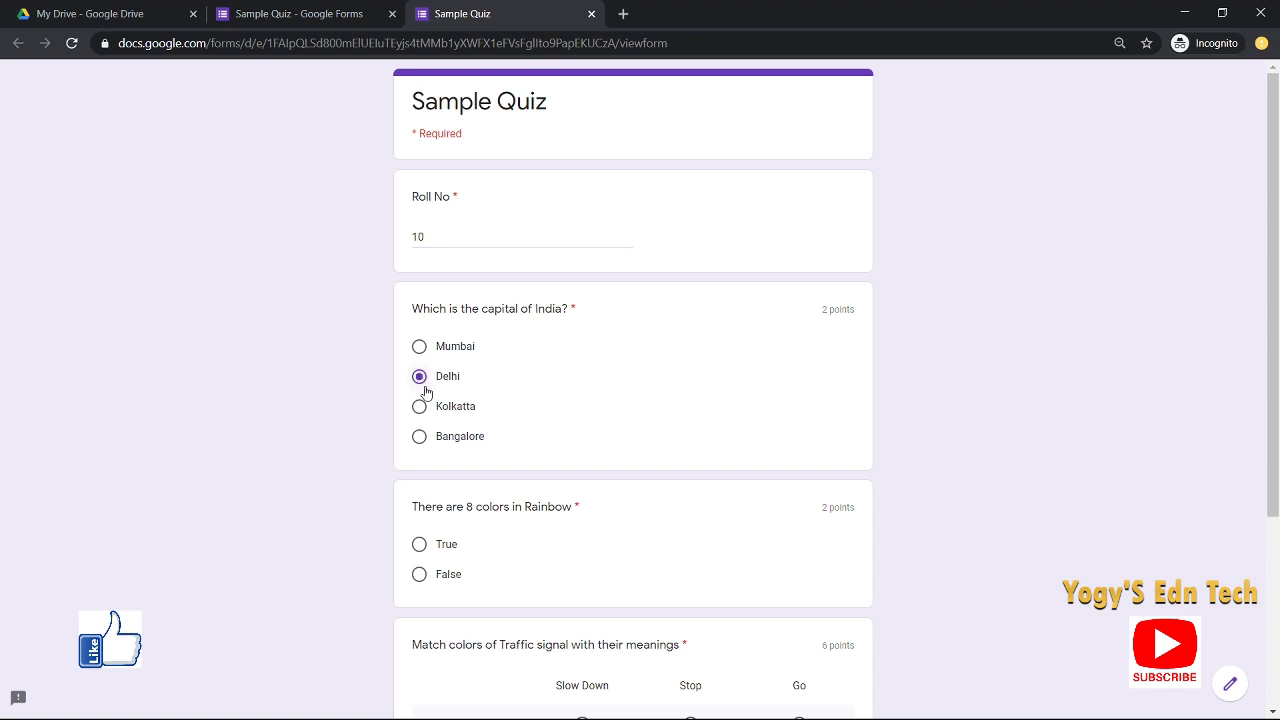
pyautogui.click(420, 575)
# Step: Fill the grid Red→Slow Down, Yellow→Stop, Green→Go and submit the response
pyautogui.scroll(-3, 434, 578)
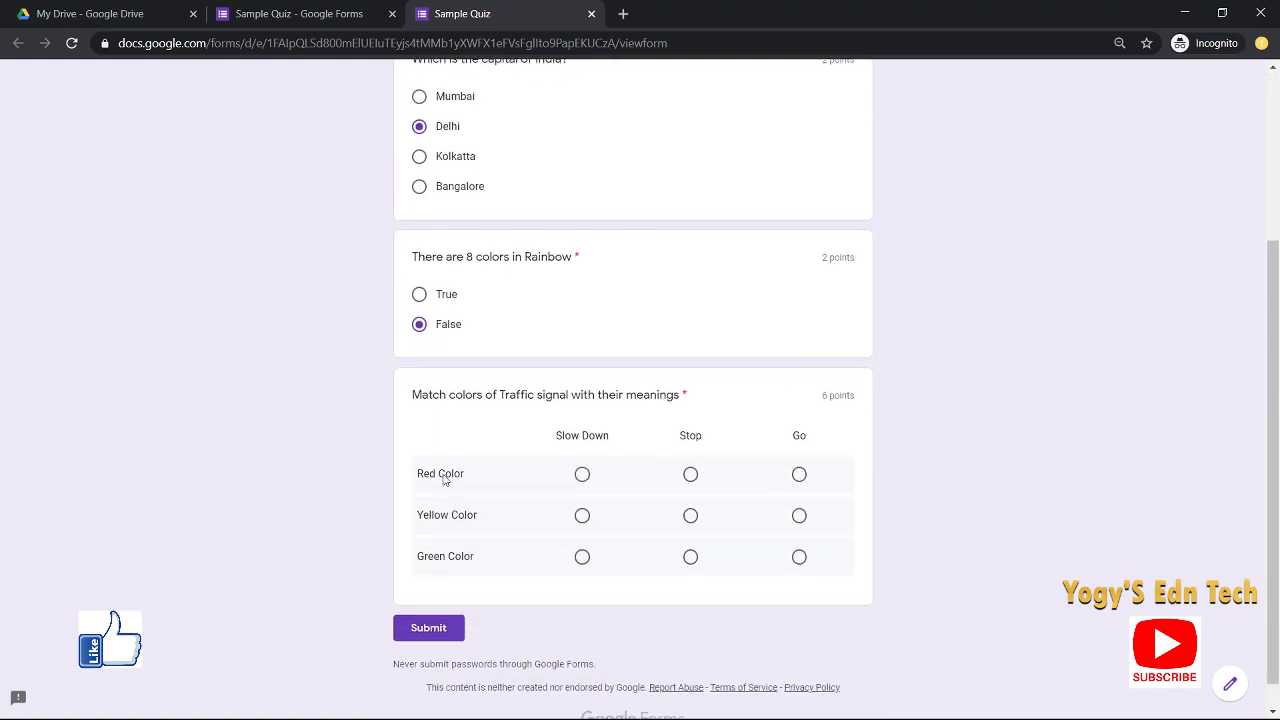
pyautogui.click(582, 474)
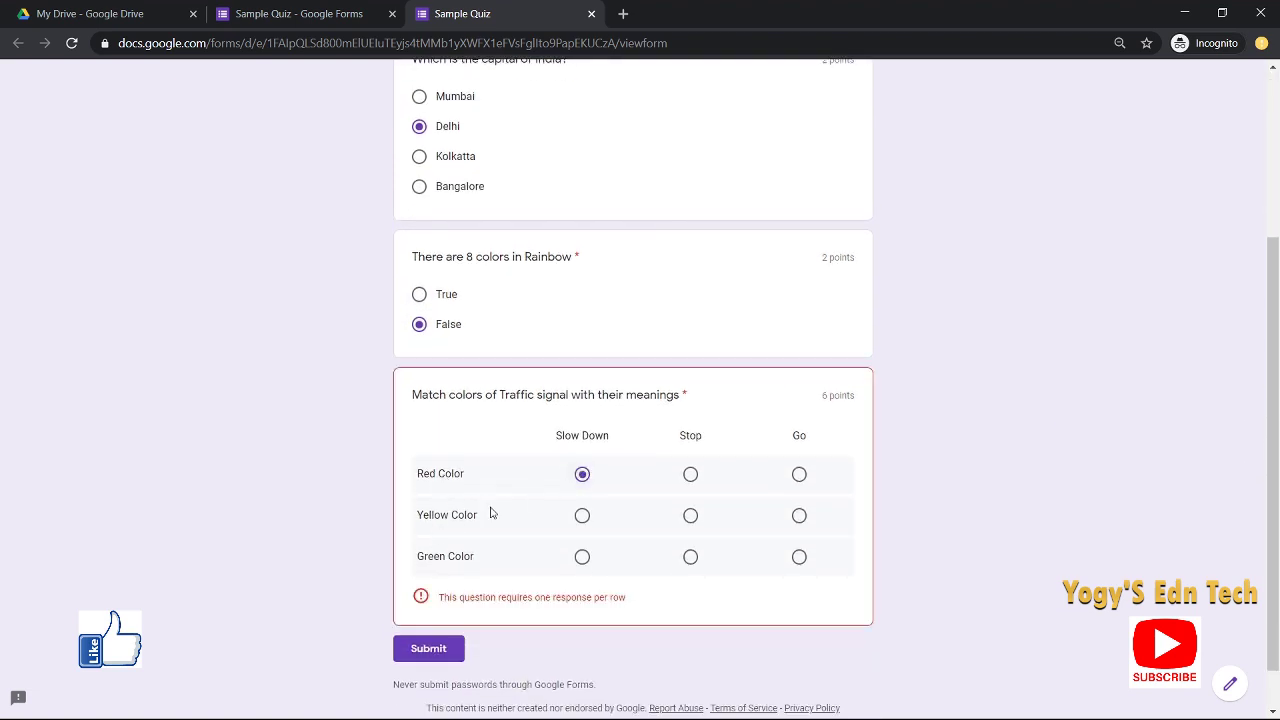
pyautogui.click(690, 516)
pyautogui.click(799, 557)
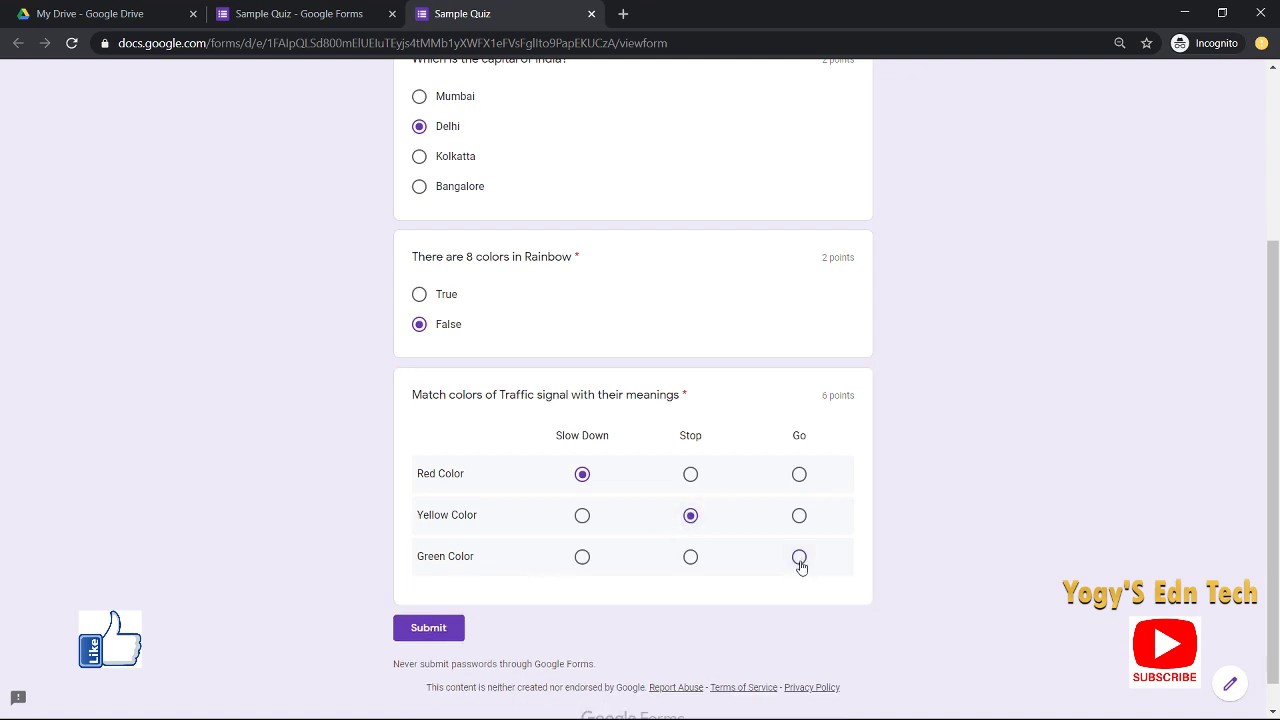
pyautogui.click(454, 632)
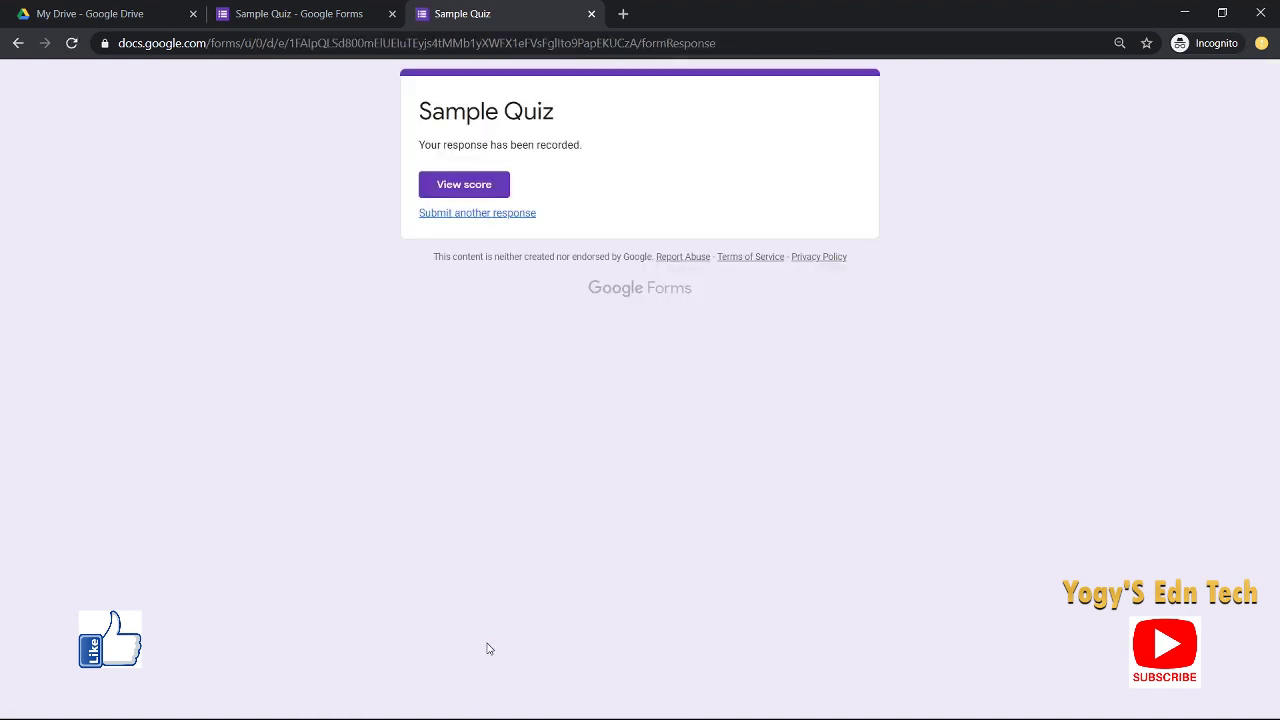
pyautogui.click(449, 193)
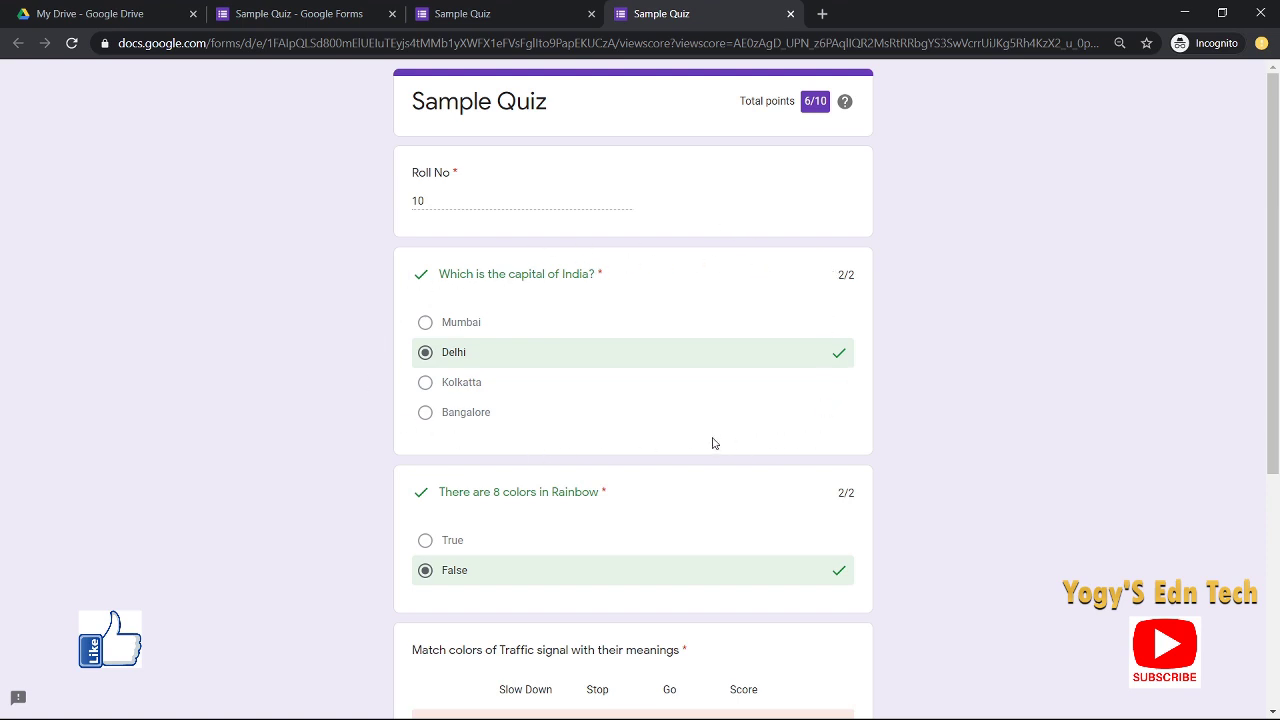
pyautogui.scroll(-3, 468, 543)
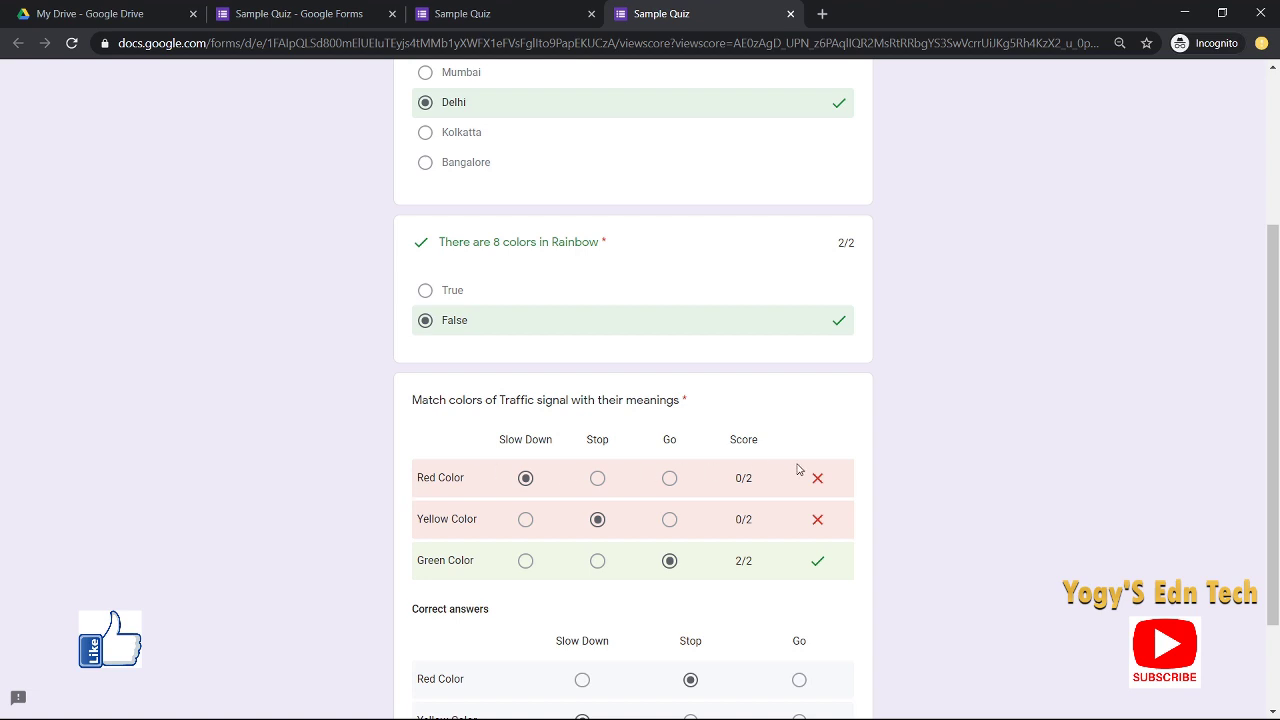
pyautogui.scroll(-1, 475, 537)
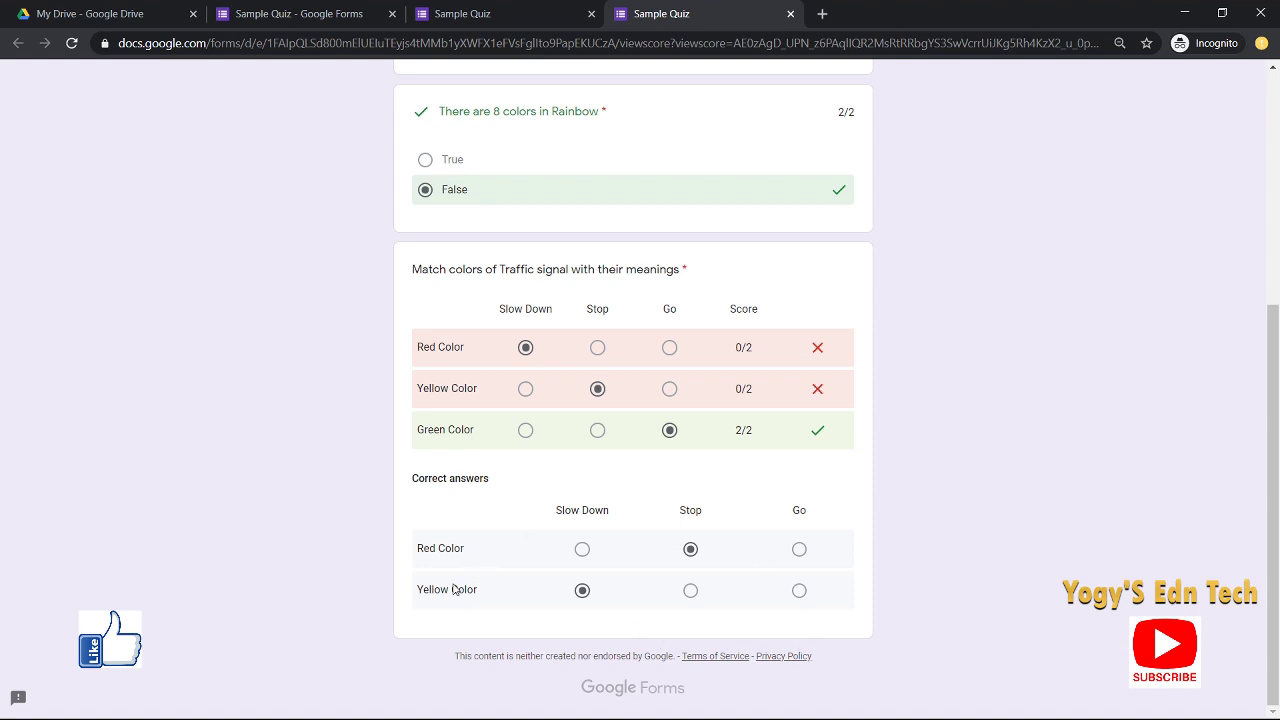
pyautogui.scroll(4, 597, 431)
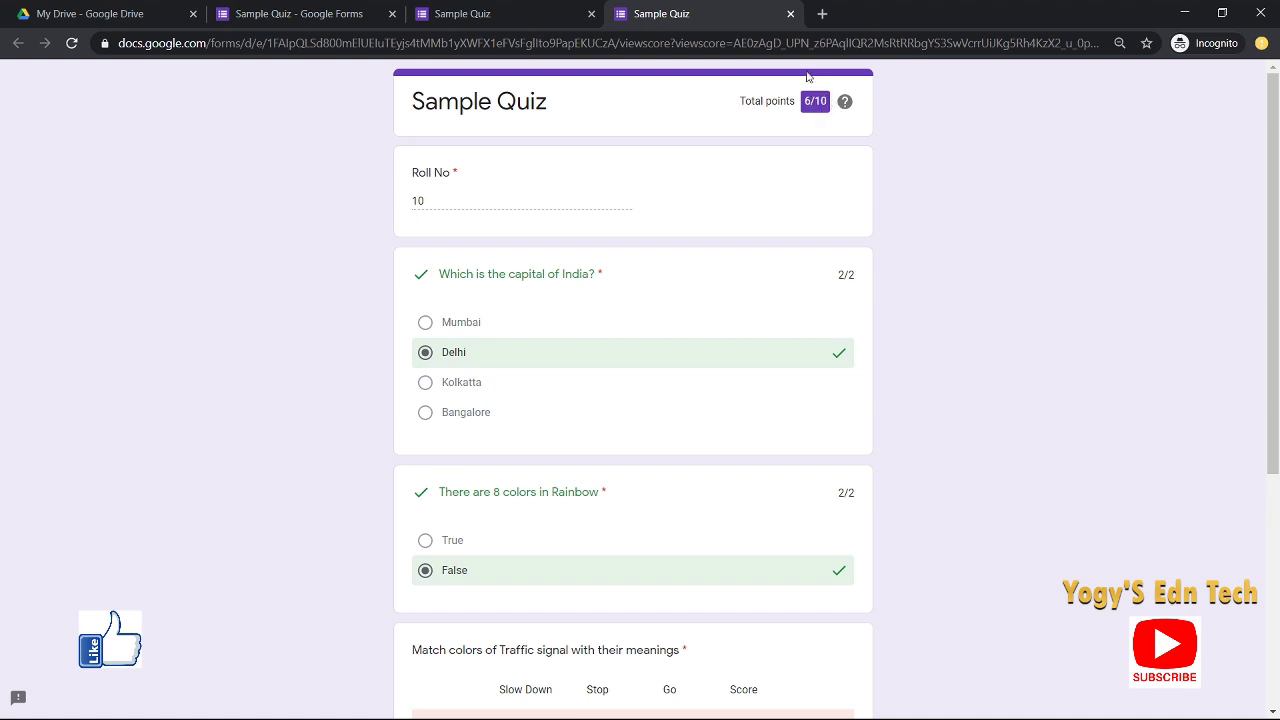
pyautogui.click(790, 14)
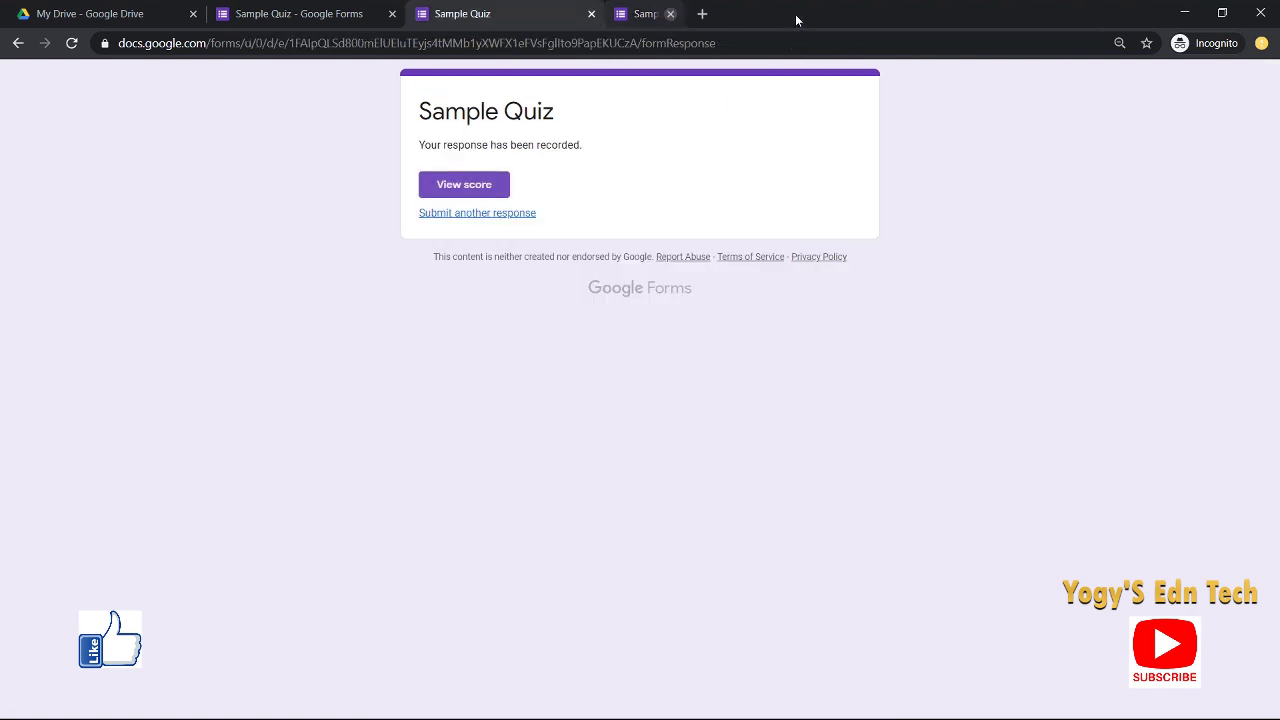
# Step: Close the quiz and review the Responses summary: average, median and range all 6/10 points
pyautogui.click(591, 14)
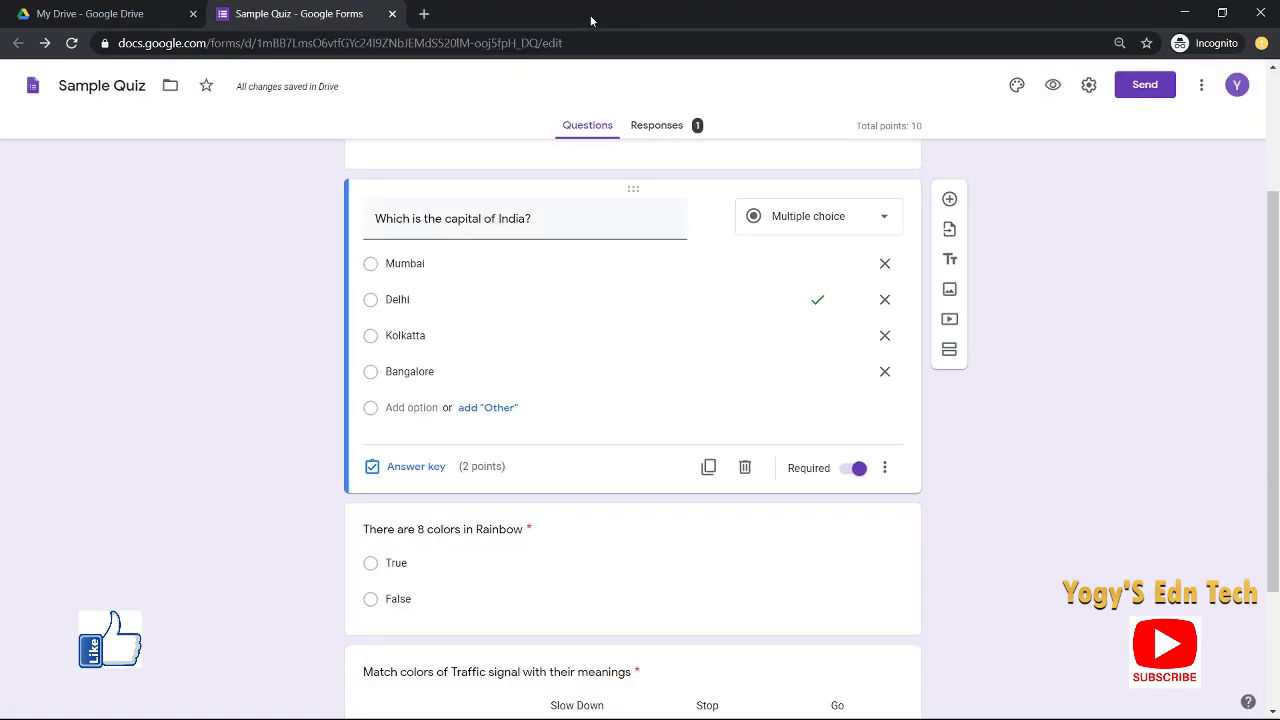
pyautogui.click(669, 125)
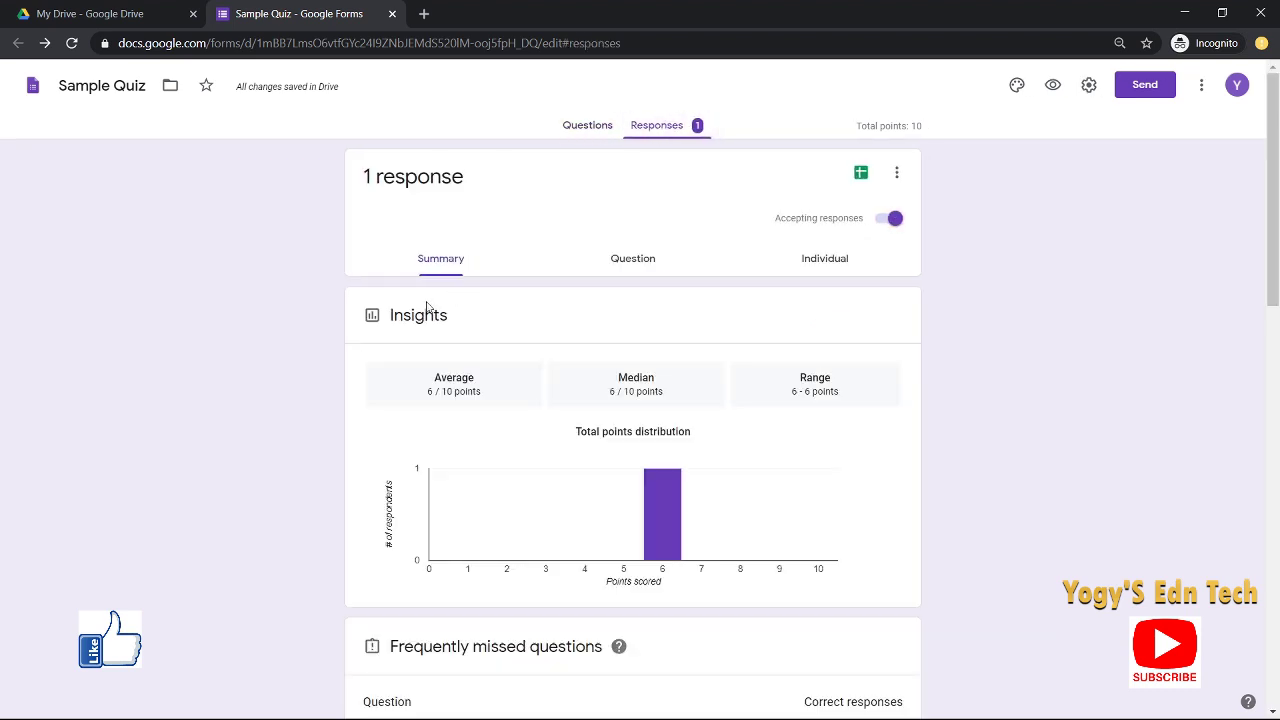
pyautogui.click(442, 268)
pyautogui.scroll(-3, 603, 545)
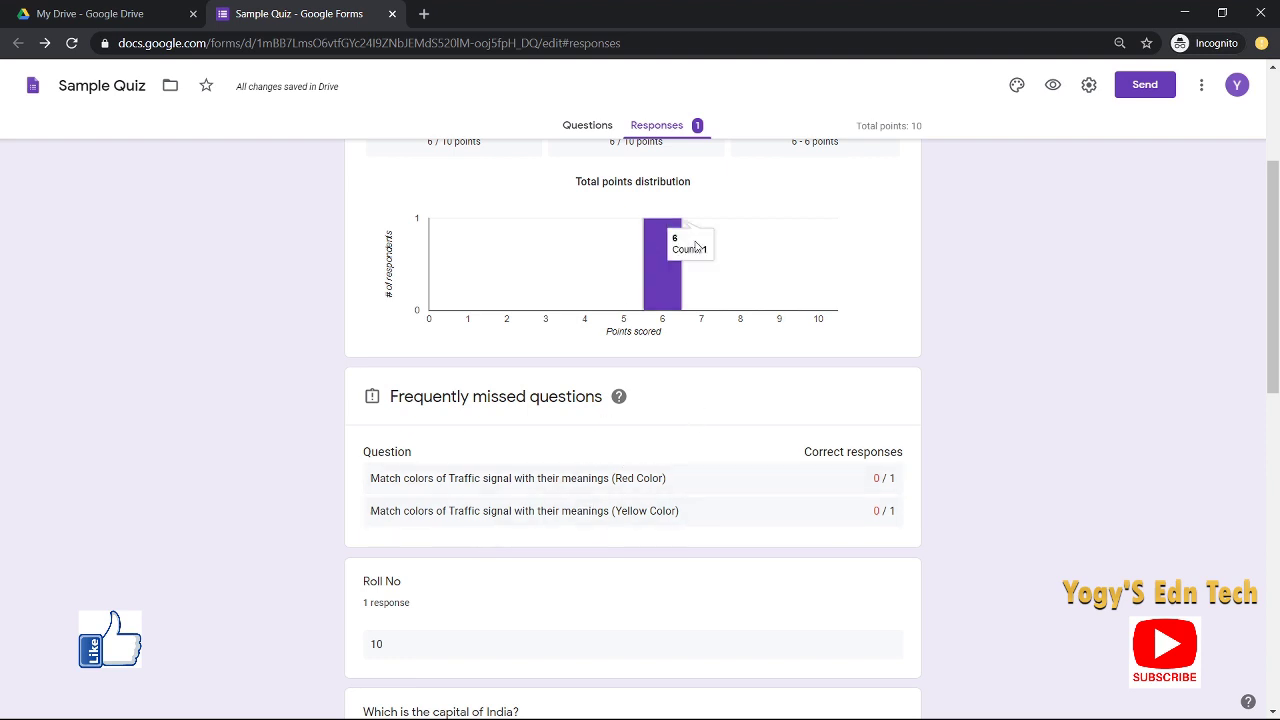
pyautogui.moveTo(669, 253)
pyautogui.scroll(-1, 478, 466)
pyautogui.scroll(-4, 478, 470)
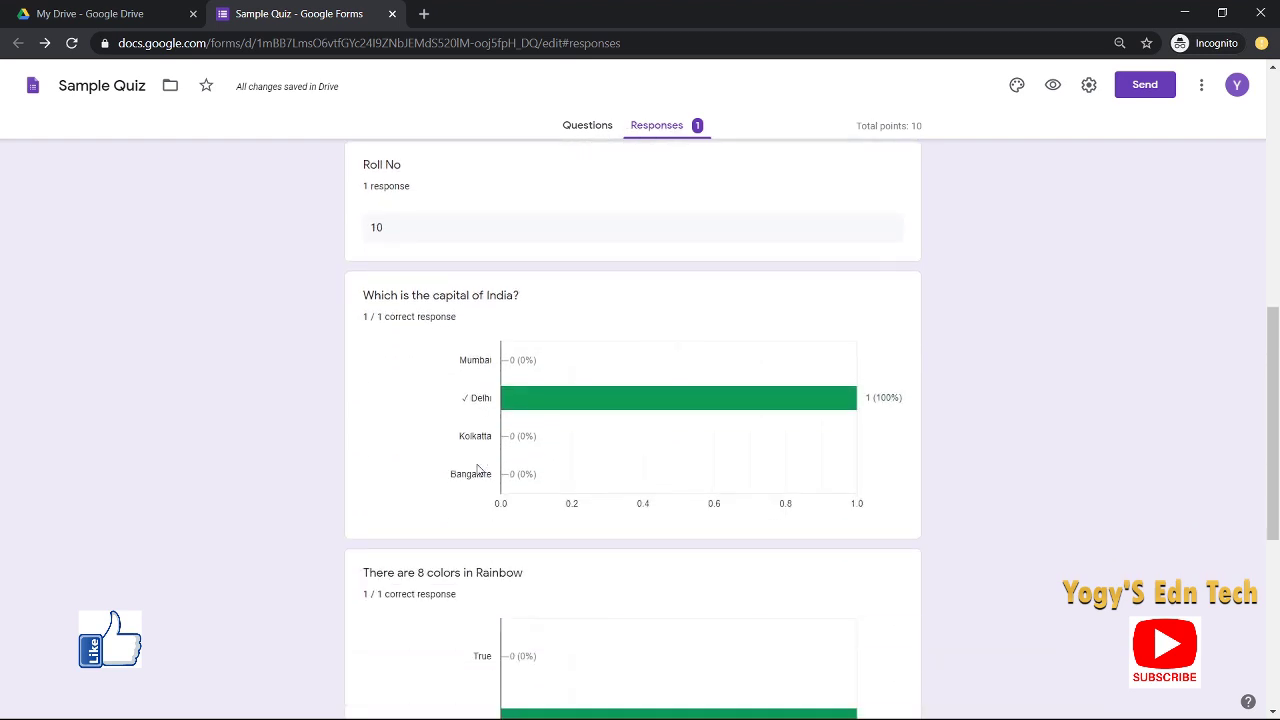
pyautogui.scroll(-6, 552, 540)
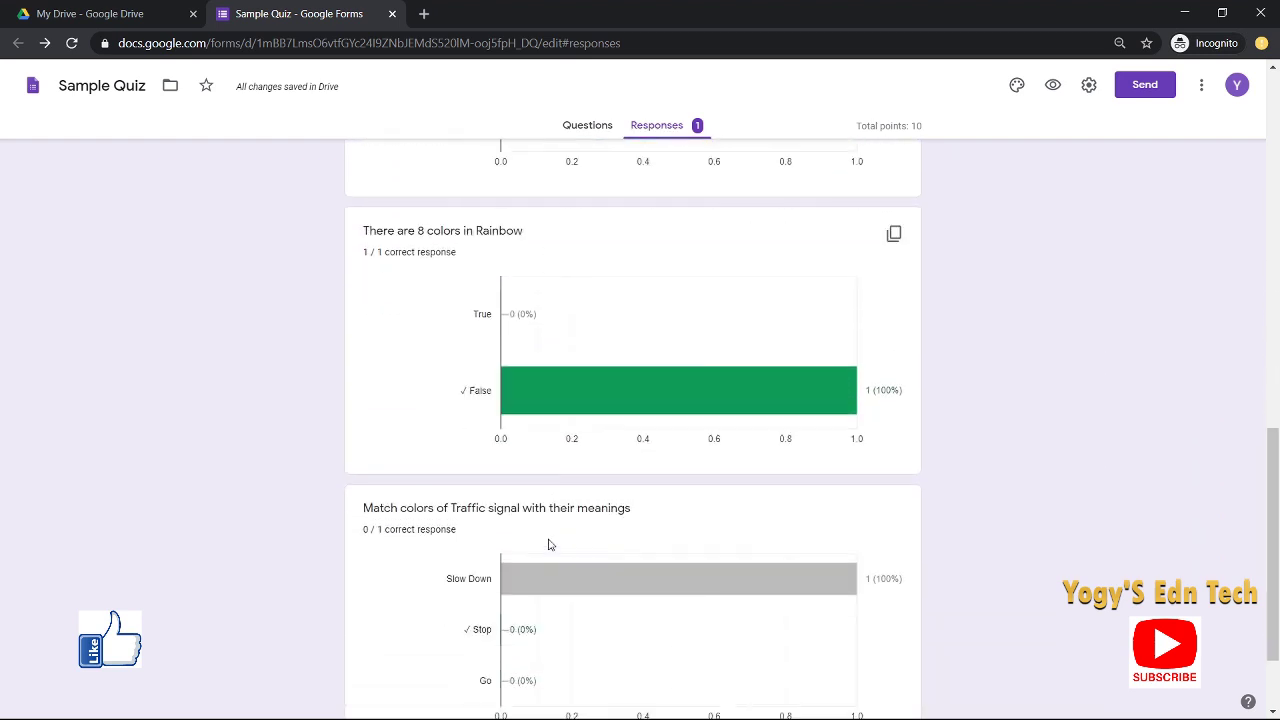
pyautogui.scroll(15, 514, 537)
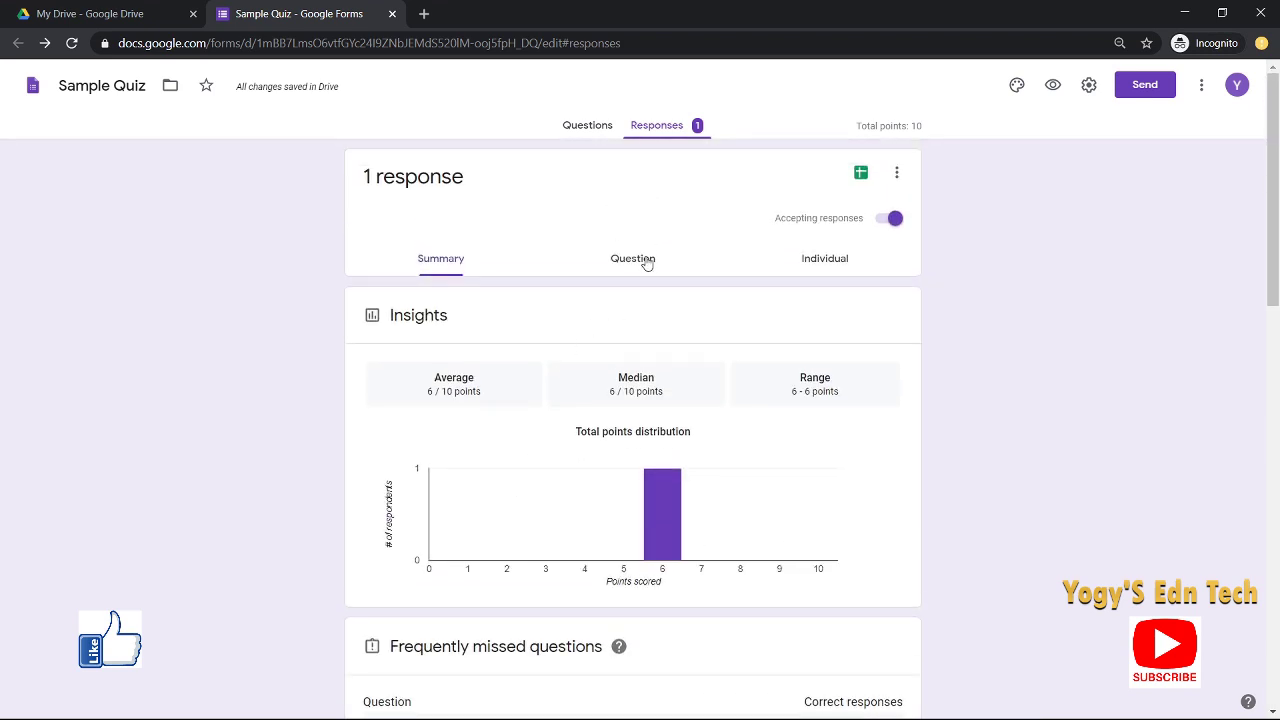
# Step: Switch from the Question view to the Individual view of the response scored 6 of 10
pyautogui.click(632, 261)
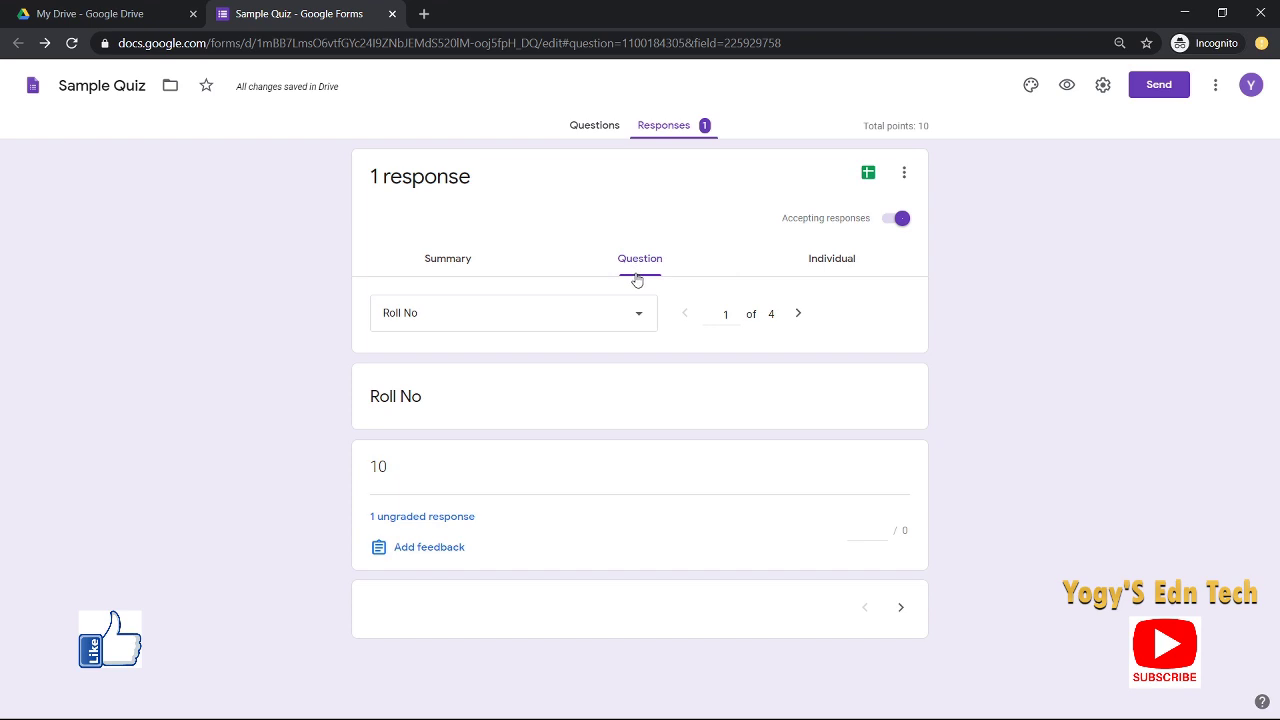
pyautogui.click(834, 263)
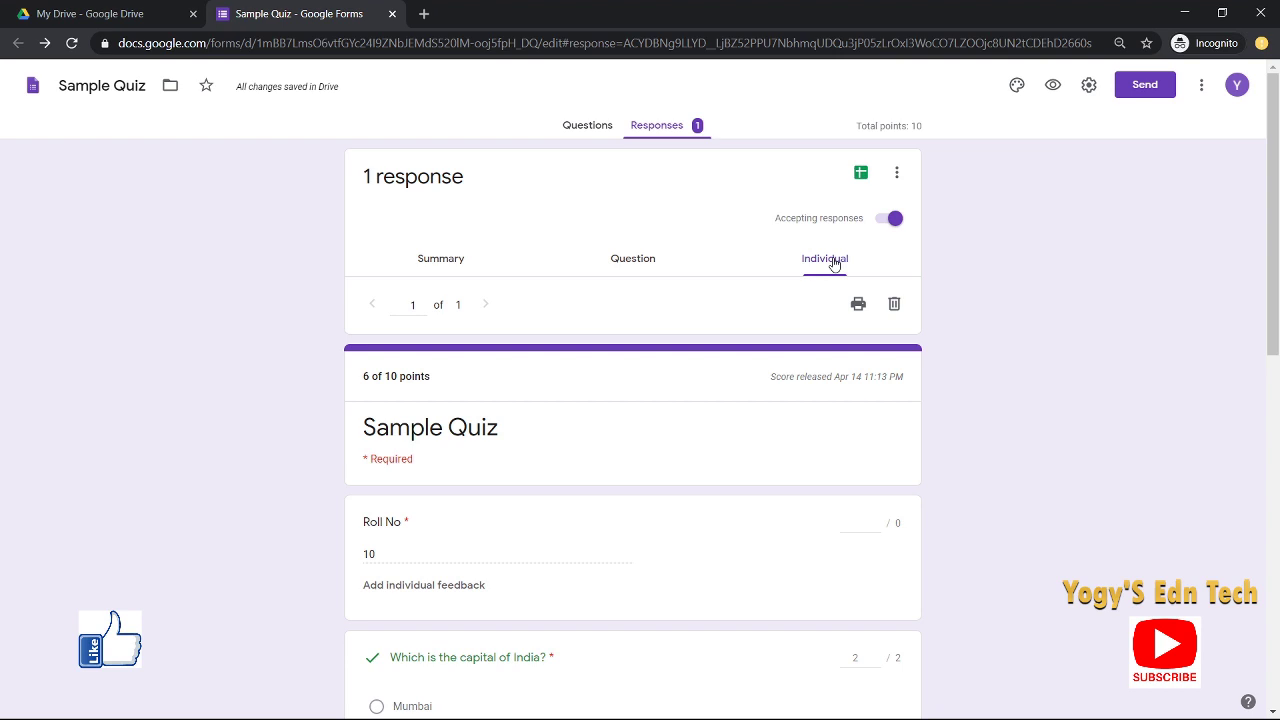
pyautogui.scroll(-5, 590, 425)
pyautogui.scroll(-4, 588, 428)
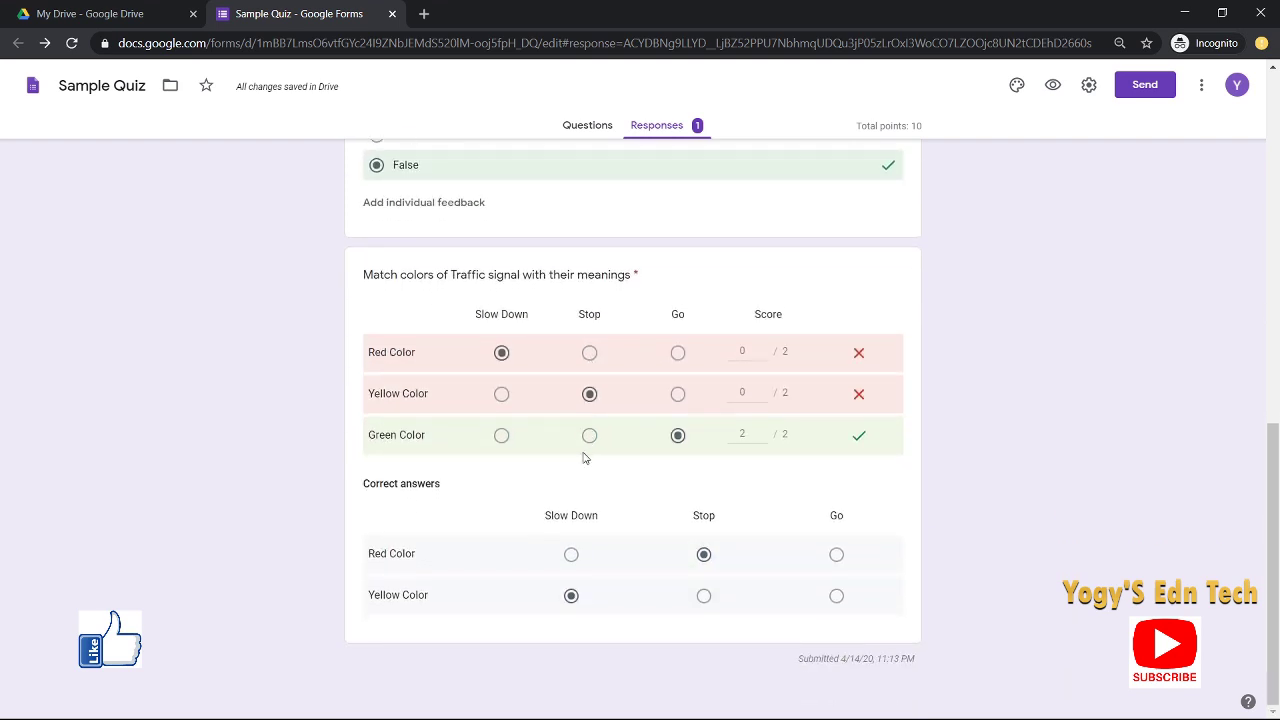
pyautogui.scroll(10, 640, 460)
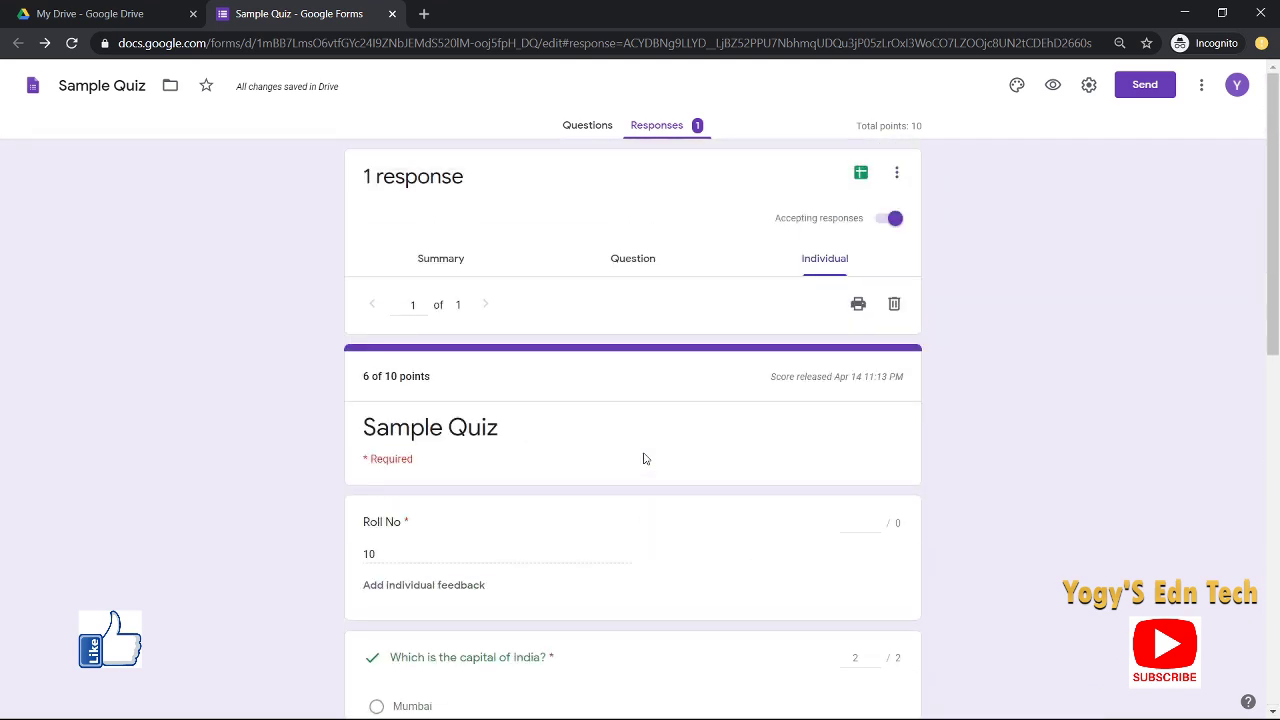